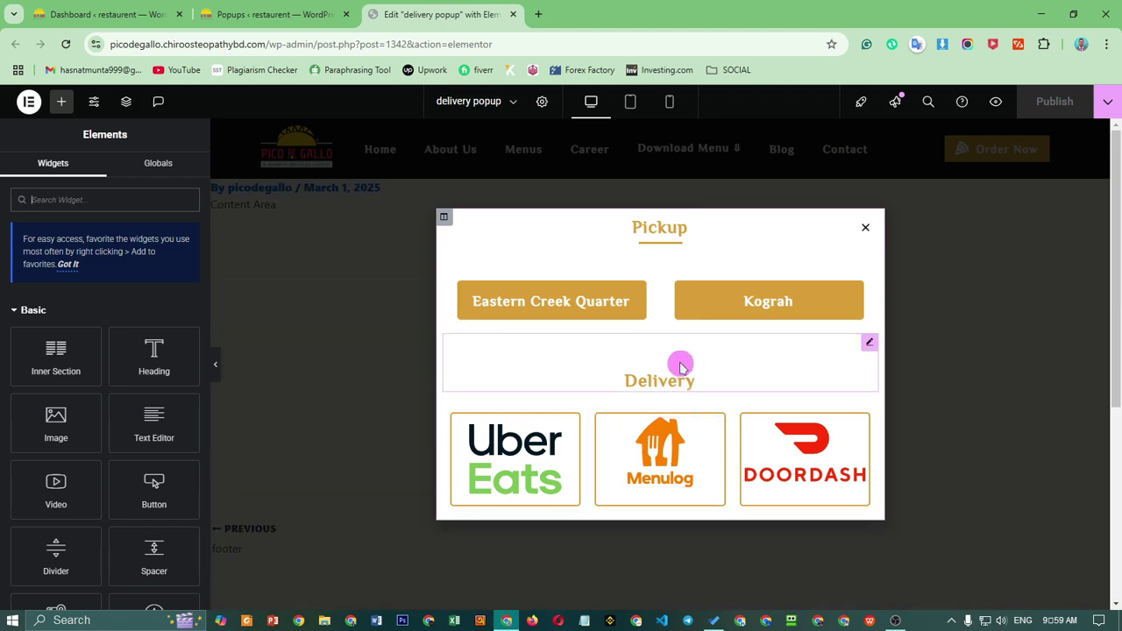
pyautogui.scroll(-4, 684, 473)
pyautogui.scroll(4, 684, 473)
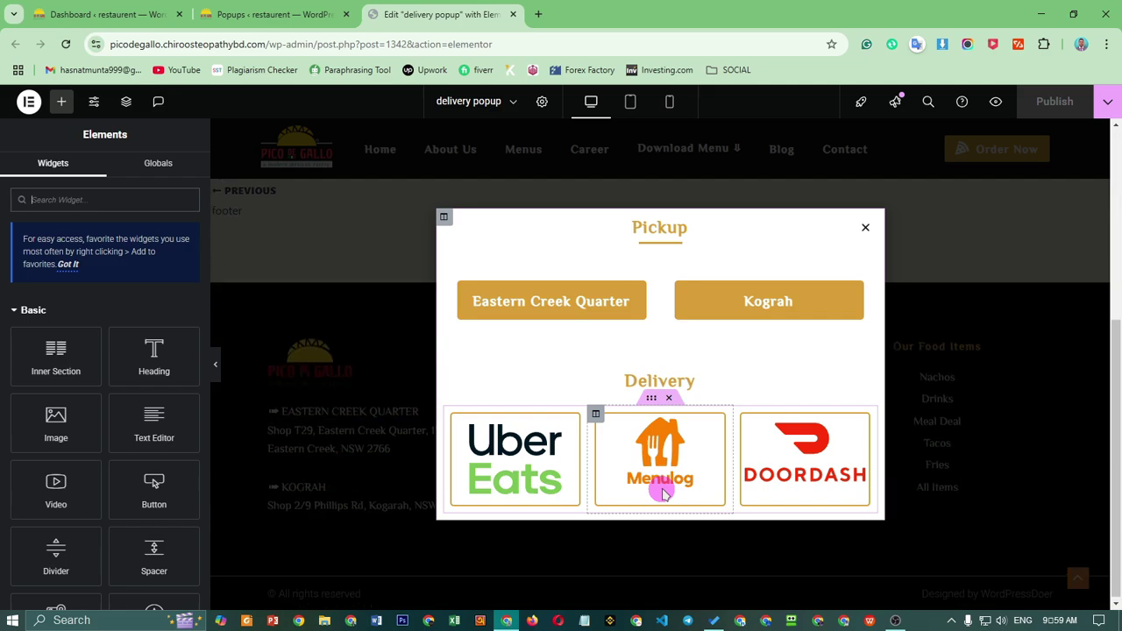
# - Open the form for adding a new Elementor template from the WordPress dashboard in a separate browser tab
pyautogui.click(110, 14)
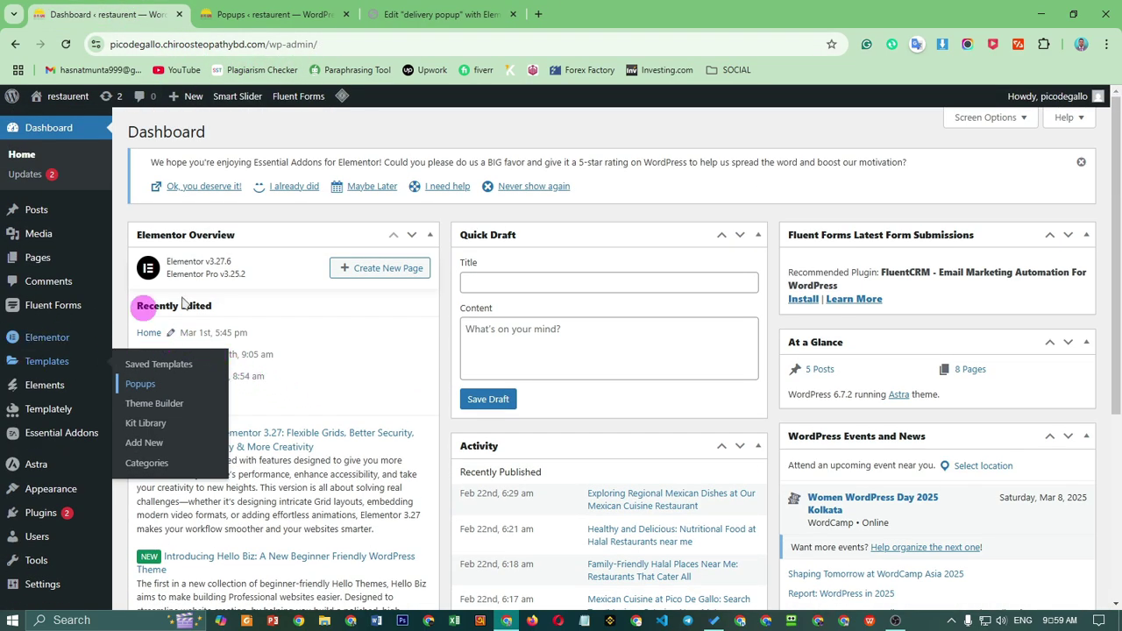
pyautogui.moveTo(40, 362)
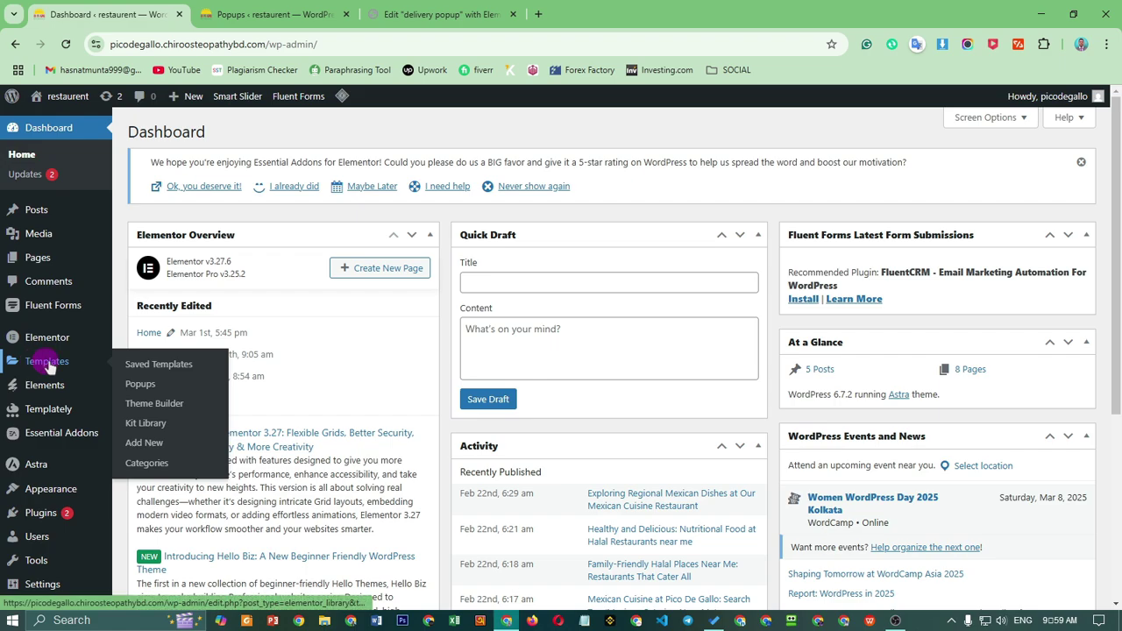
pyautogui.rightClick(142, 389)
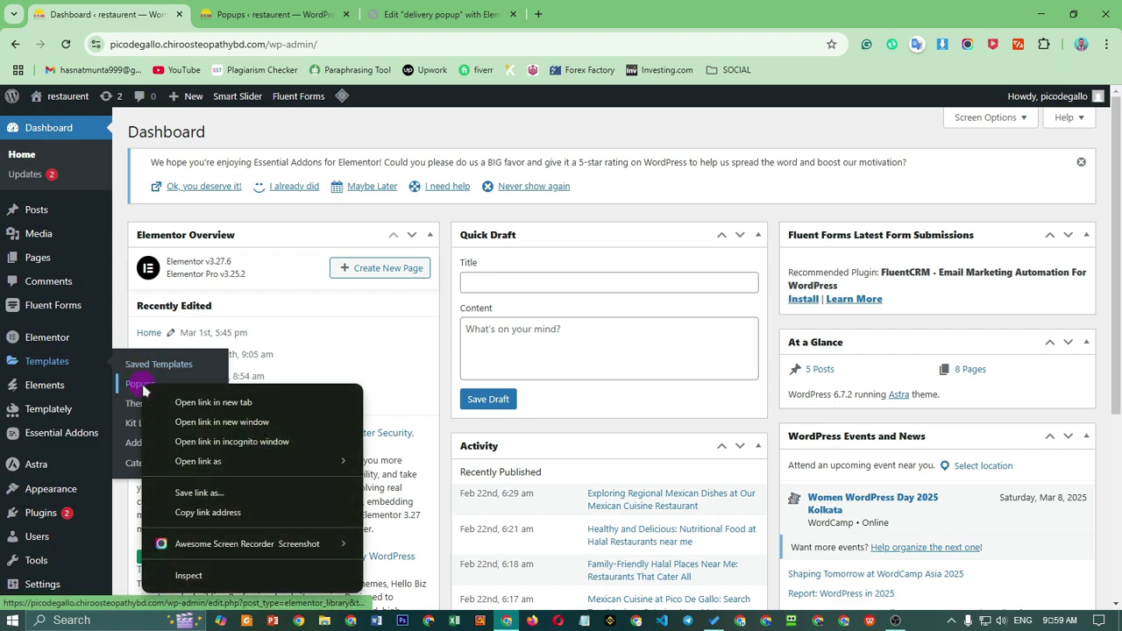
pyautogui.click(677, 126)
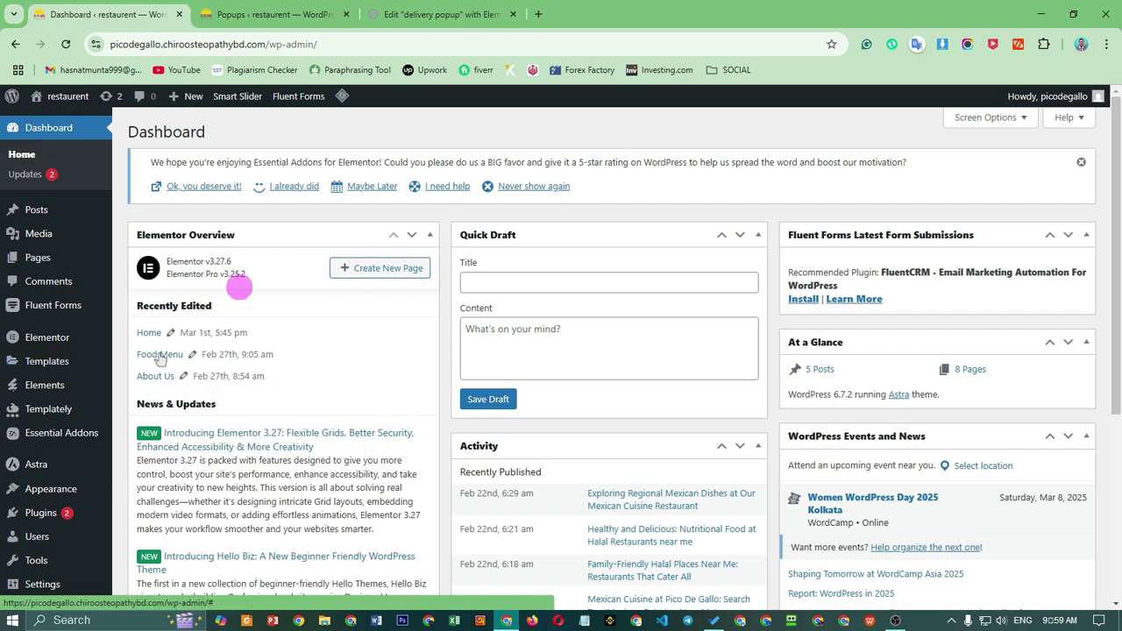
pyautogui.moveTo(43, 361)
pyautogui.rightClick(136, 445)
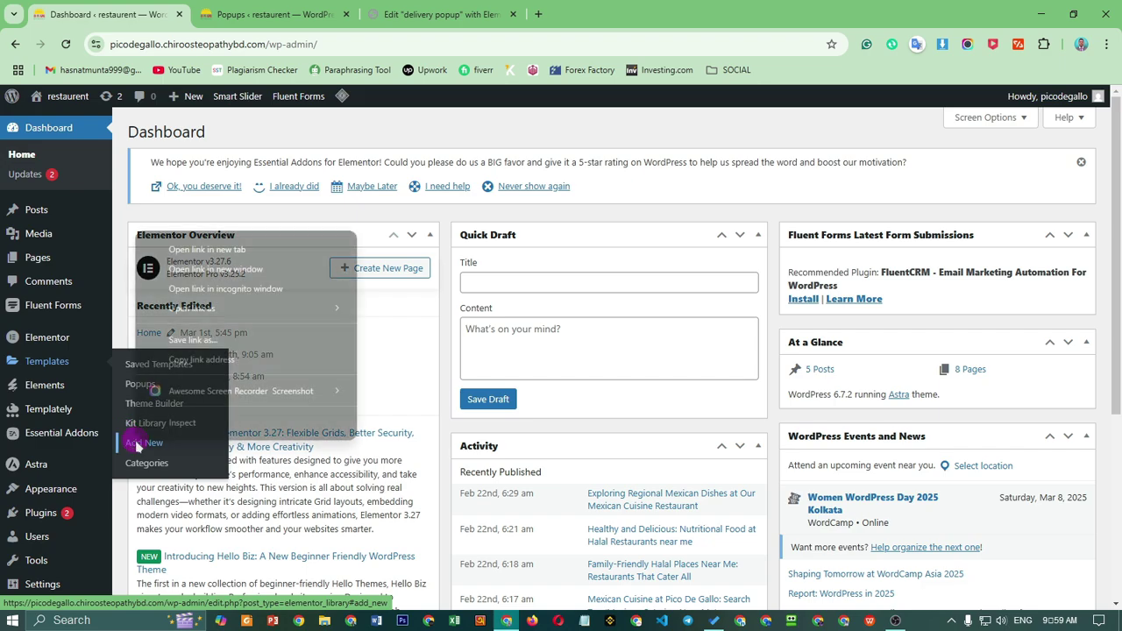
pyautogui.click(288, 253)
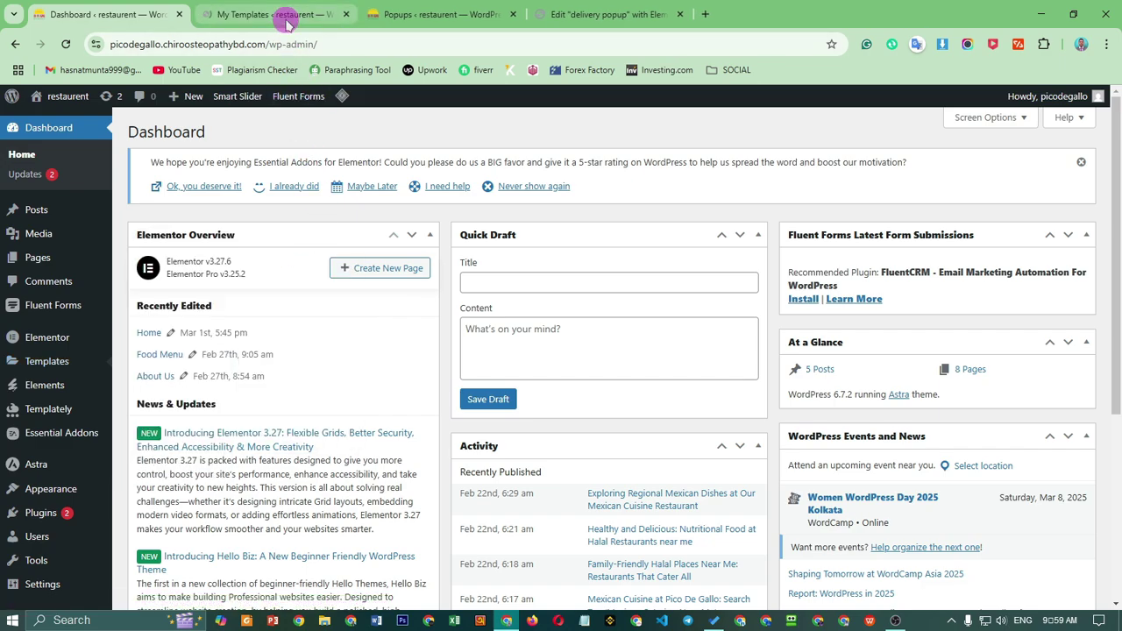
pyautogui.click(284, 16)
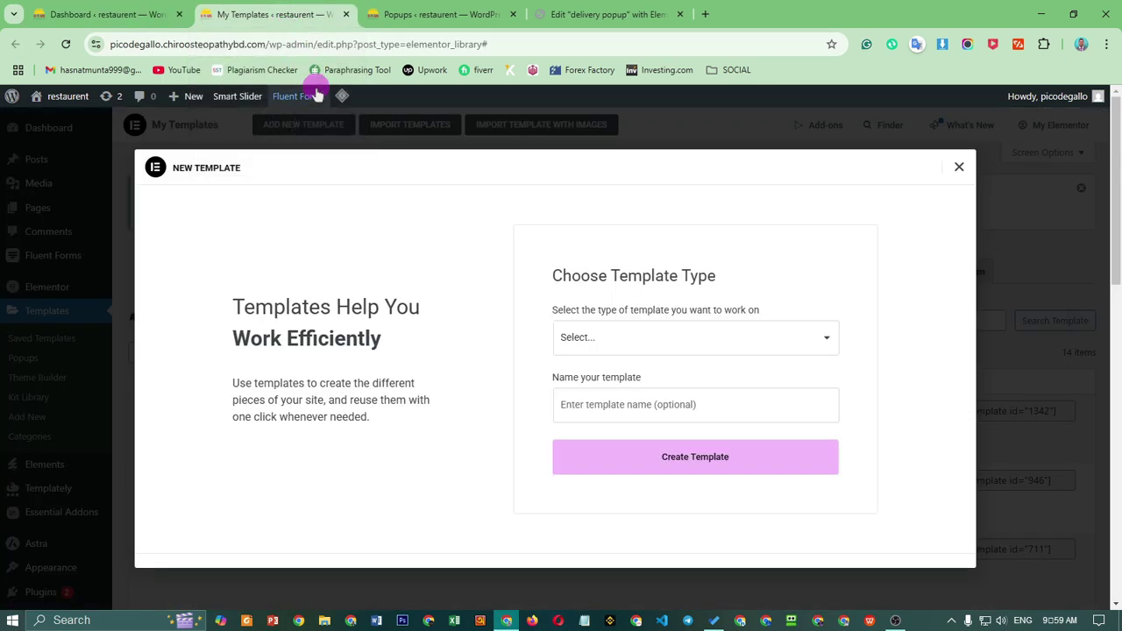
# - Create a template of type Popup named "practice"
pyautogui.click(645, 344)
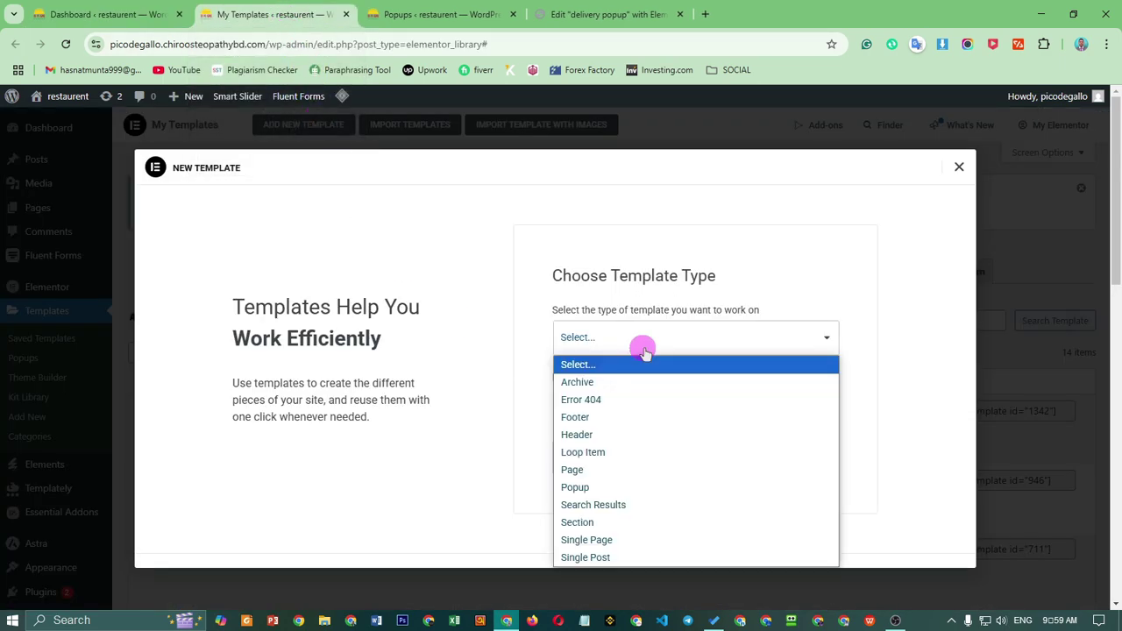
pyautogui.click(627, 489)
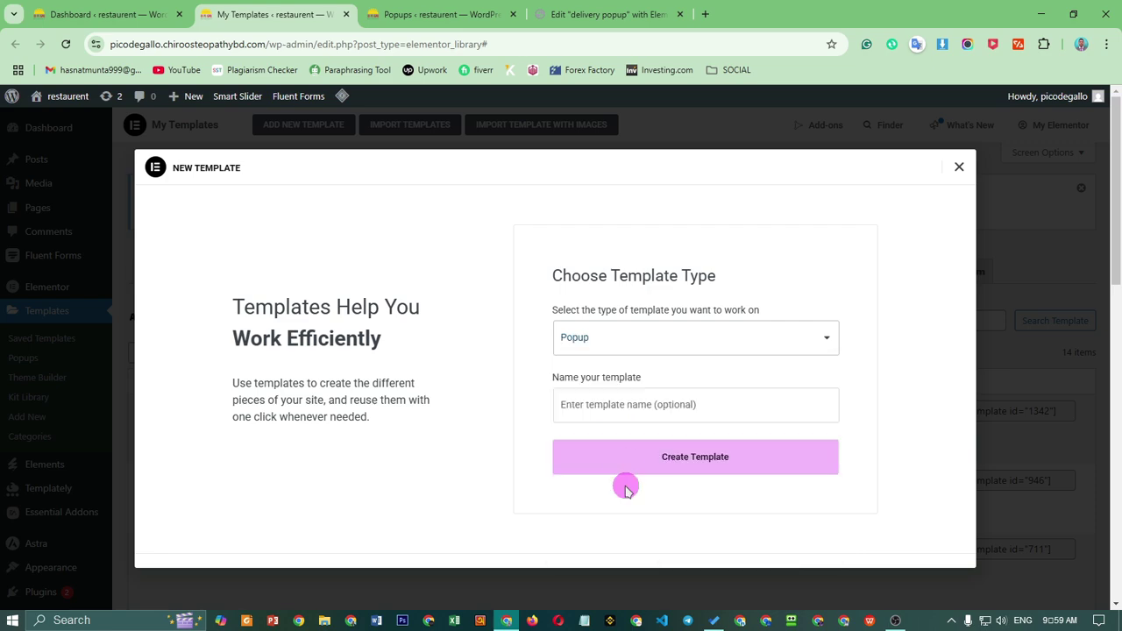
pyautogui.click(691, 403)
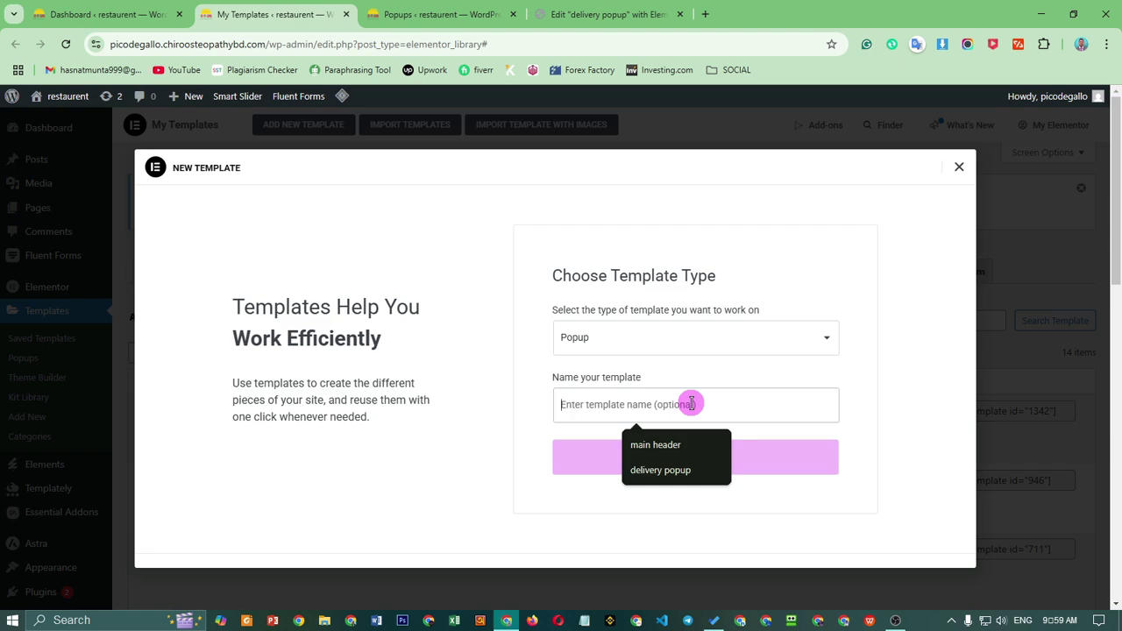
pyautogui.write('practice')
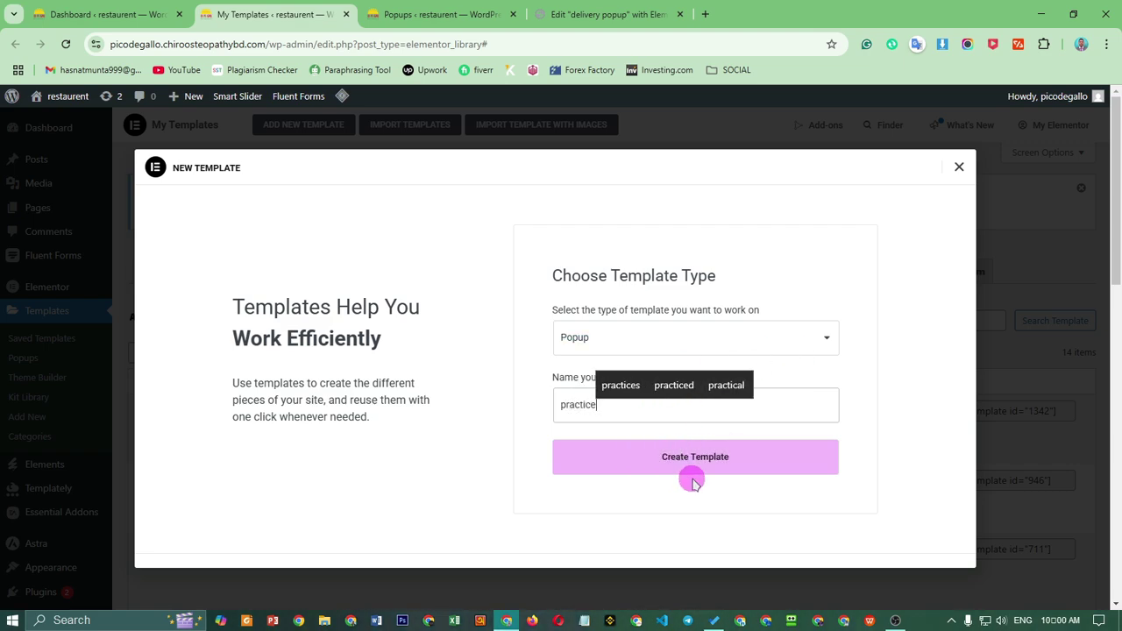
pyautogui.click(718, 457)
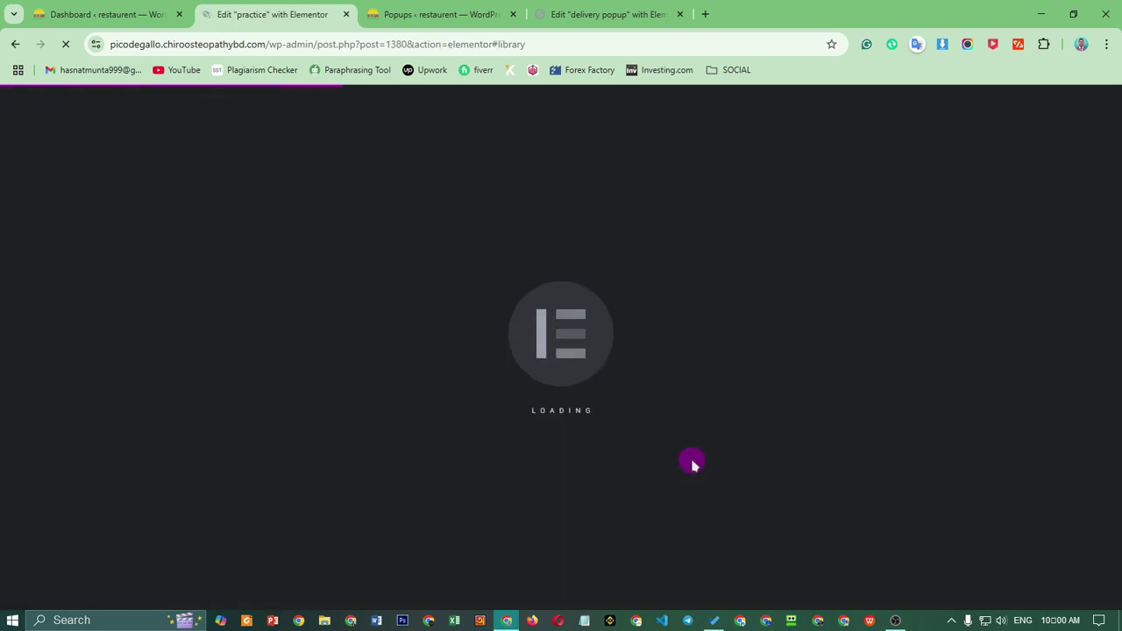
# - Browse the ready-made popup designs, preview the blue Registration popup, and close the library without inserting a design
pyautogui.scroll(-10, 599, 447)
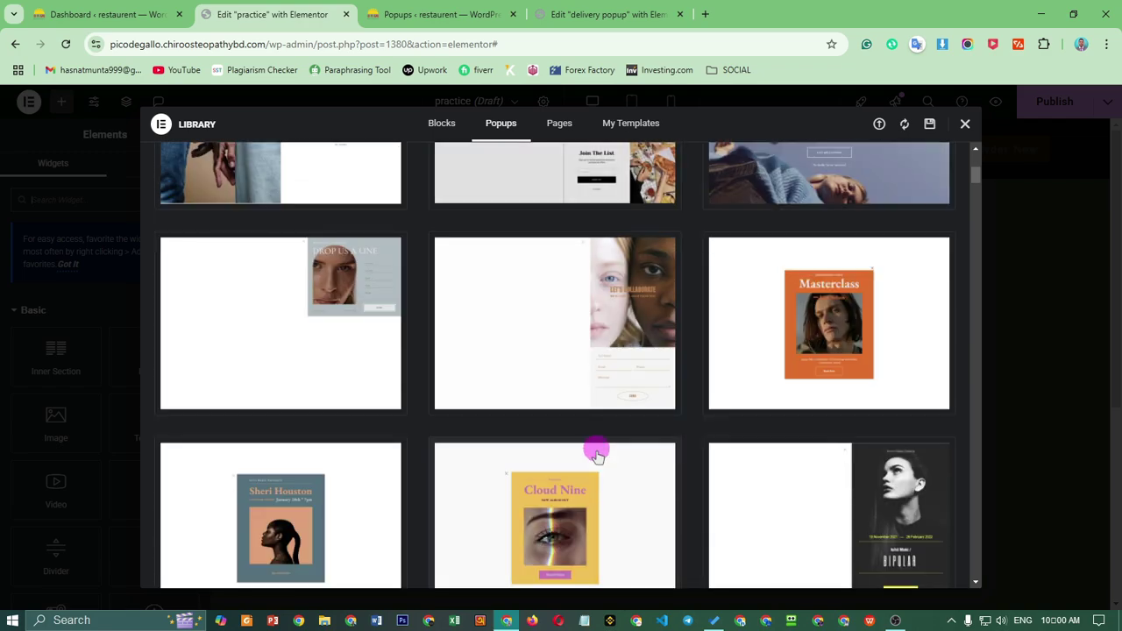
pyautogui.scroll(10, 589, 481)
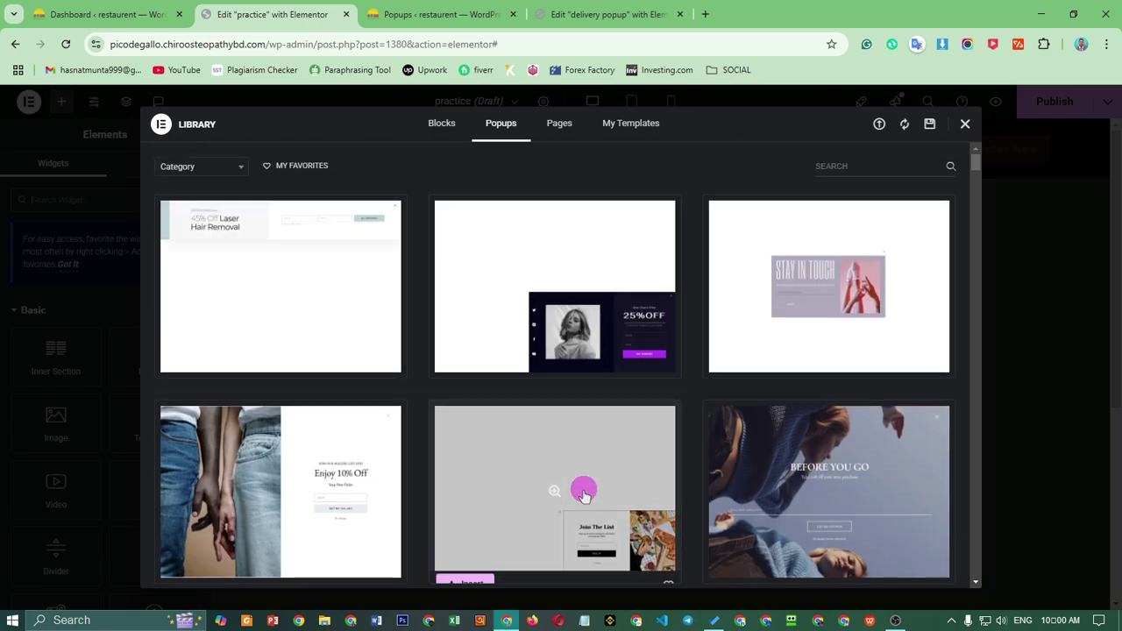
pyautogui.click(203, 166)
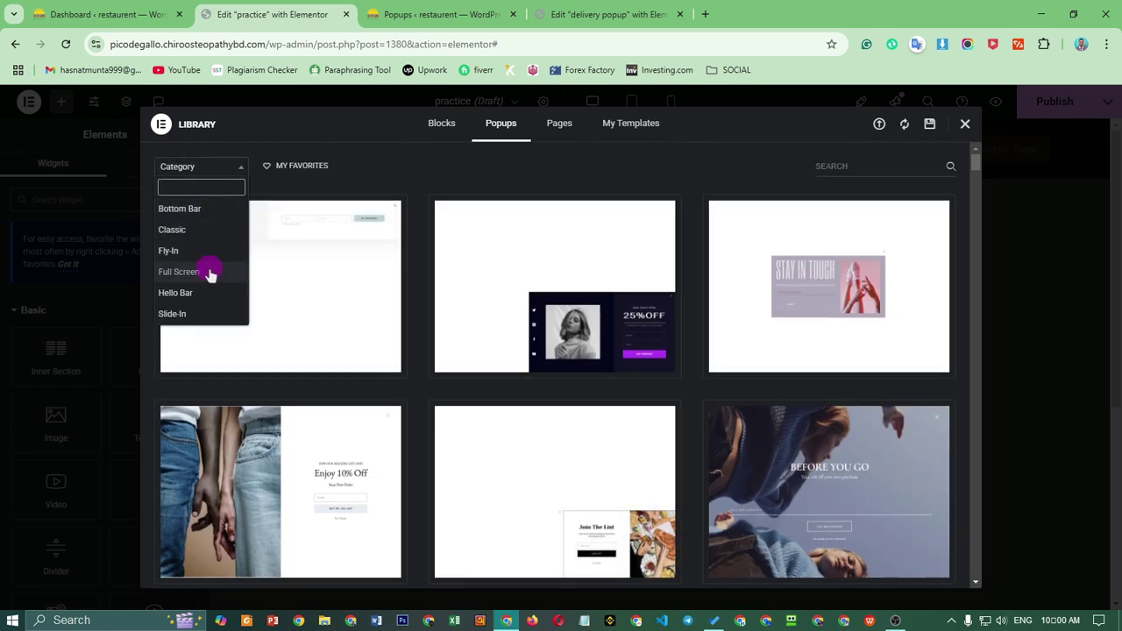
pyautogui.scroll(-3, 669, 351)
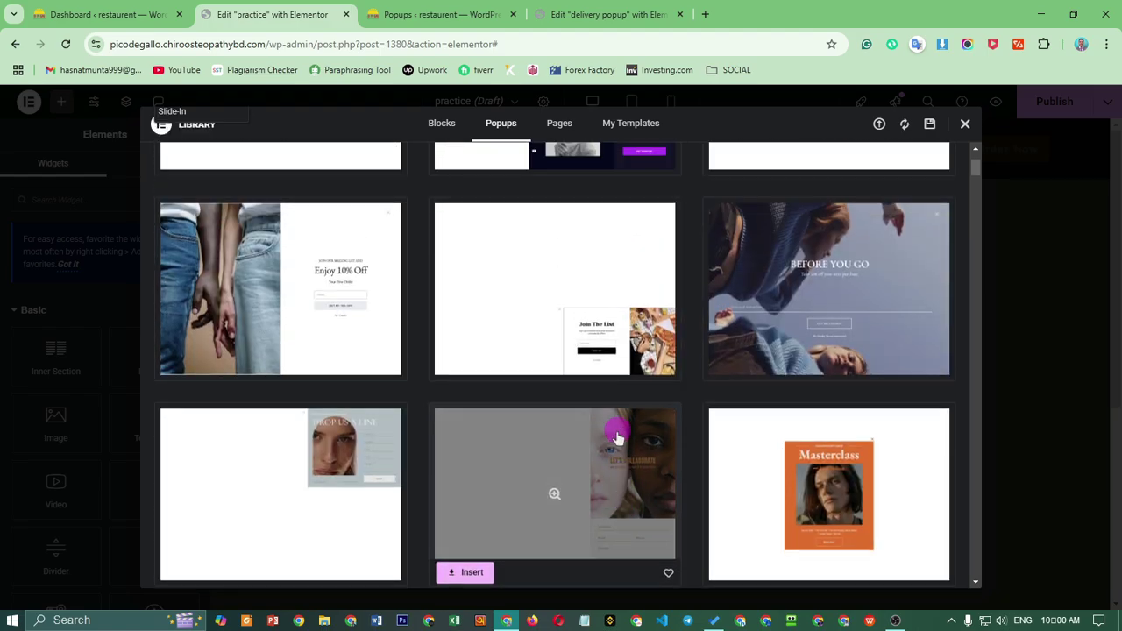
pyautogui.scroll(3, 614, 426)
pyautogui.scroll(-10, 701, 257)
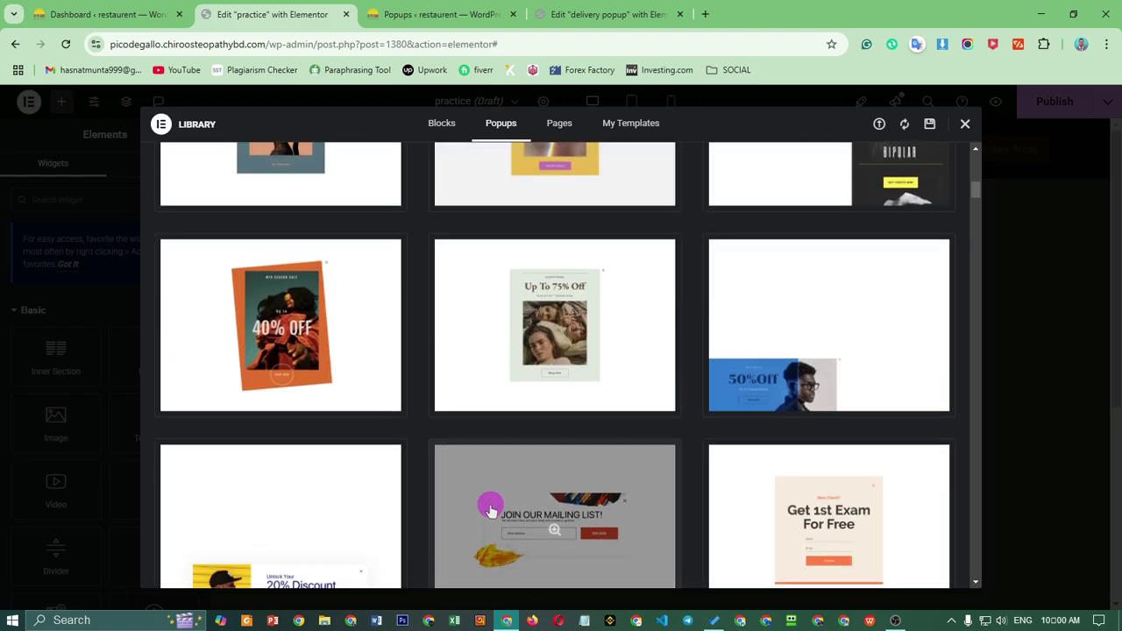
pyautogui.scroll(-15, 481, 496)
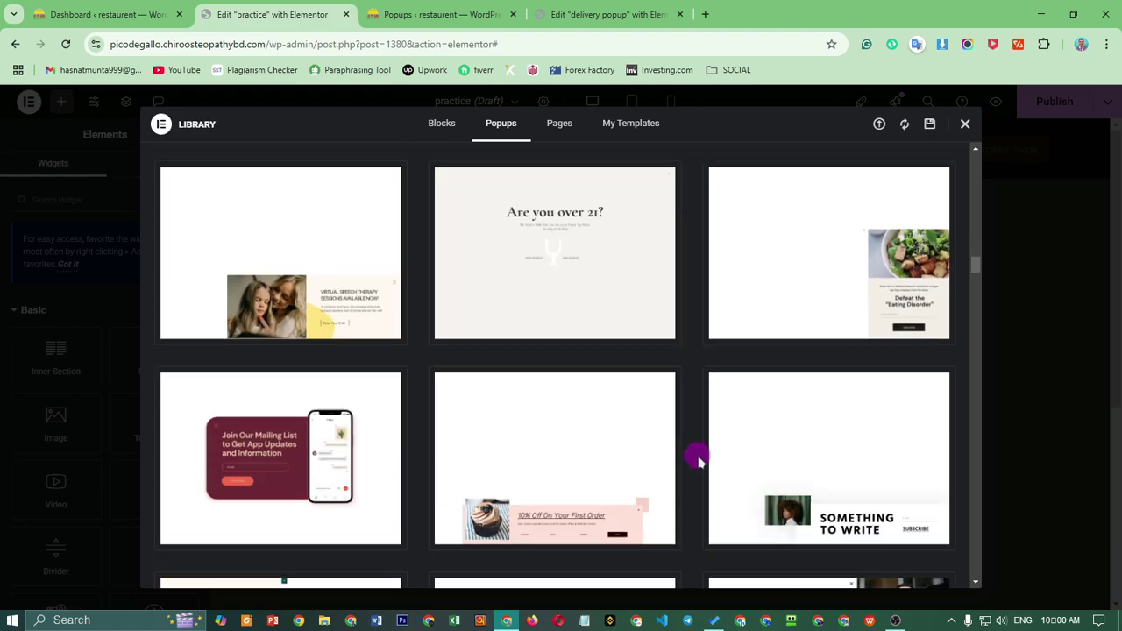
pyautogui.scroll(-12, 699, 478)
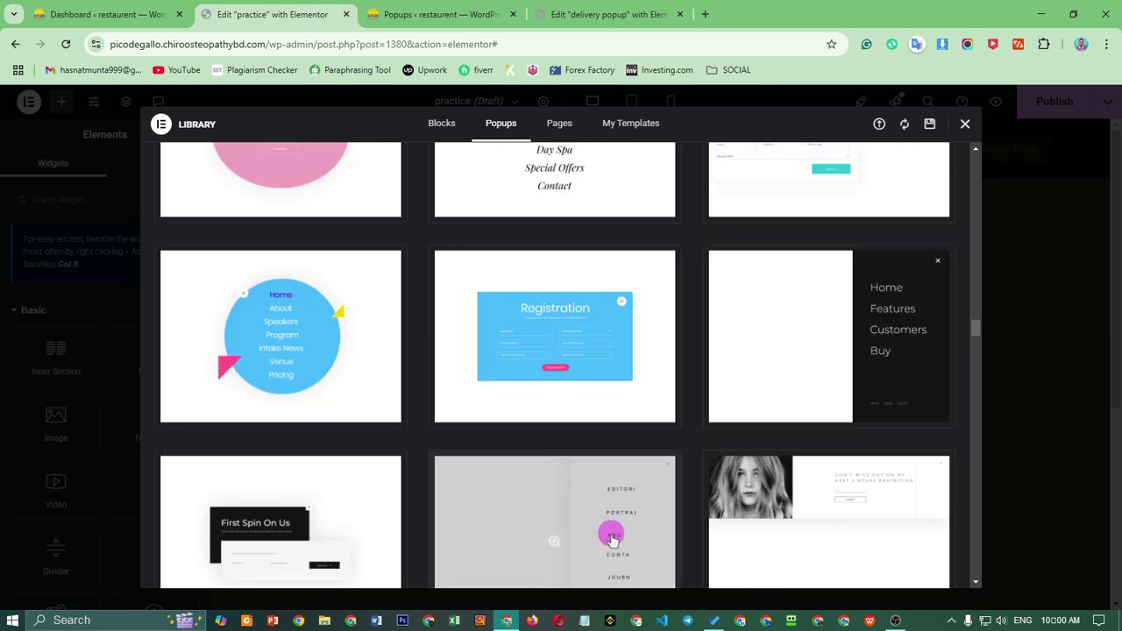
pyautogui.scroll(2, 535, 520)
pyautogui.scroll(-2, 570, 482)
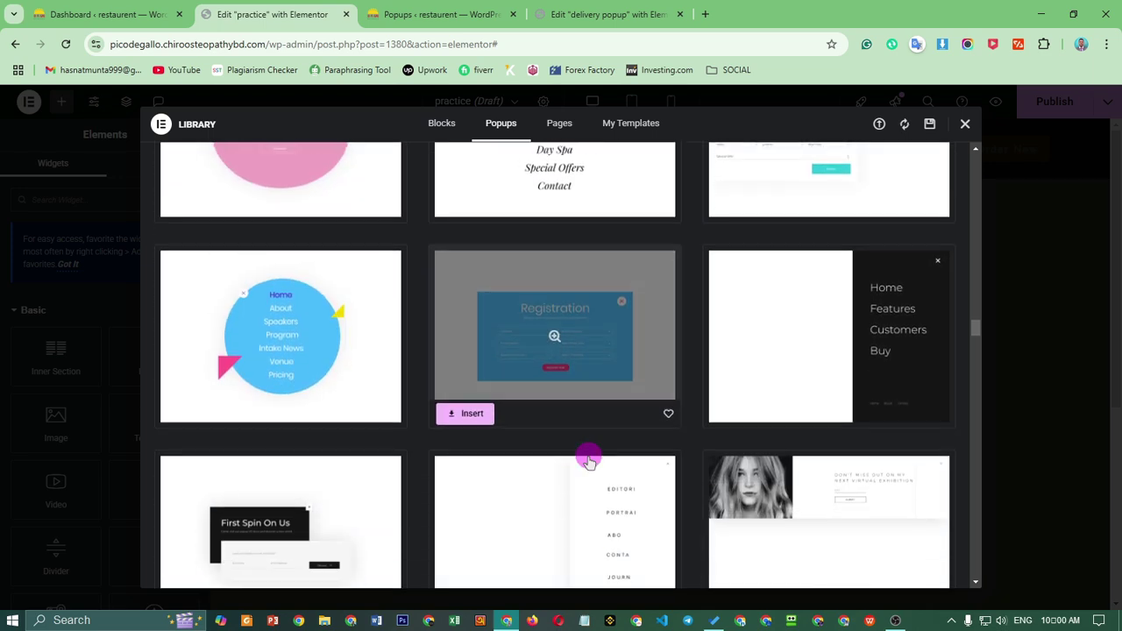
pyautogui.click(557, 347)
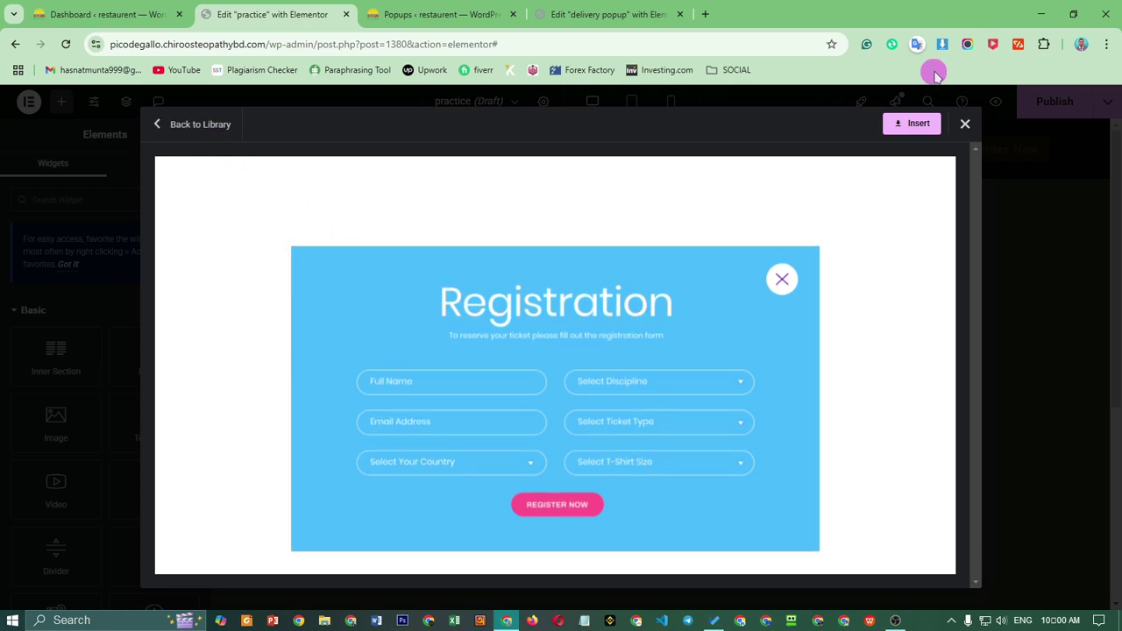
pyautogui.click(966, 124)
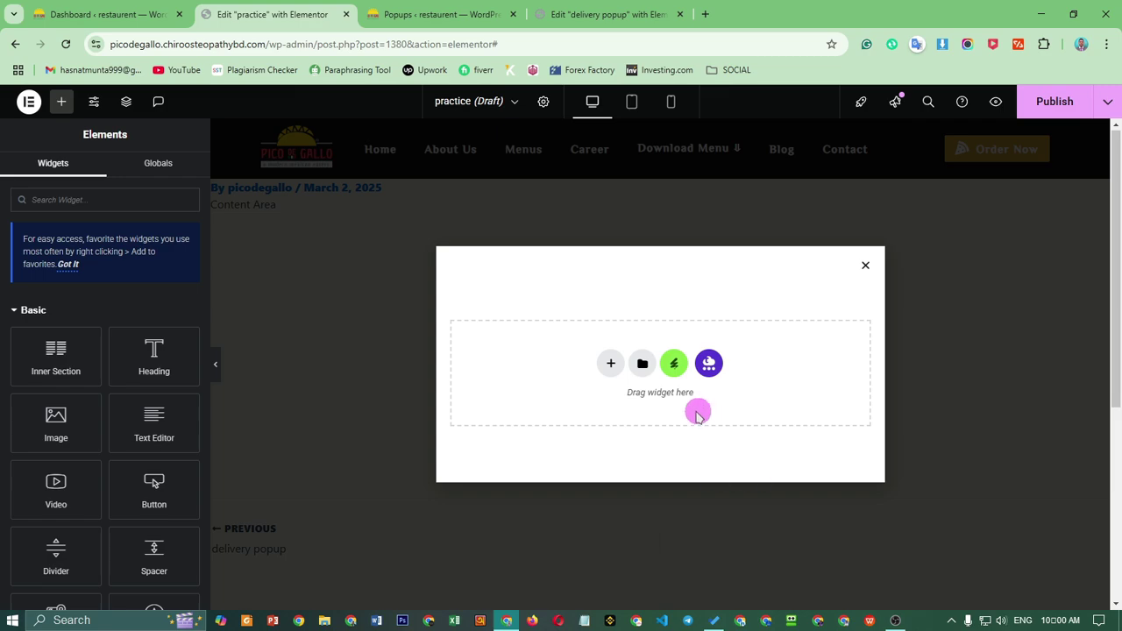
# - Add a section with two equal columns to the empty popup and place an Image widget in each column
pyautogui.click(610, 364)
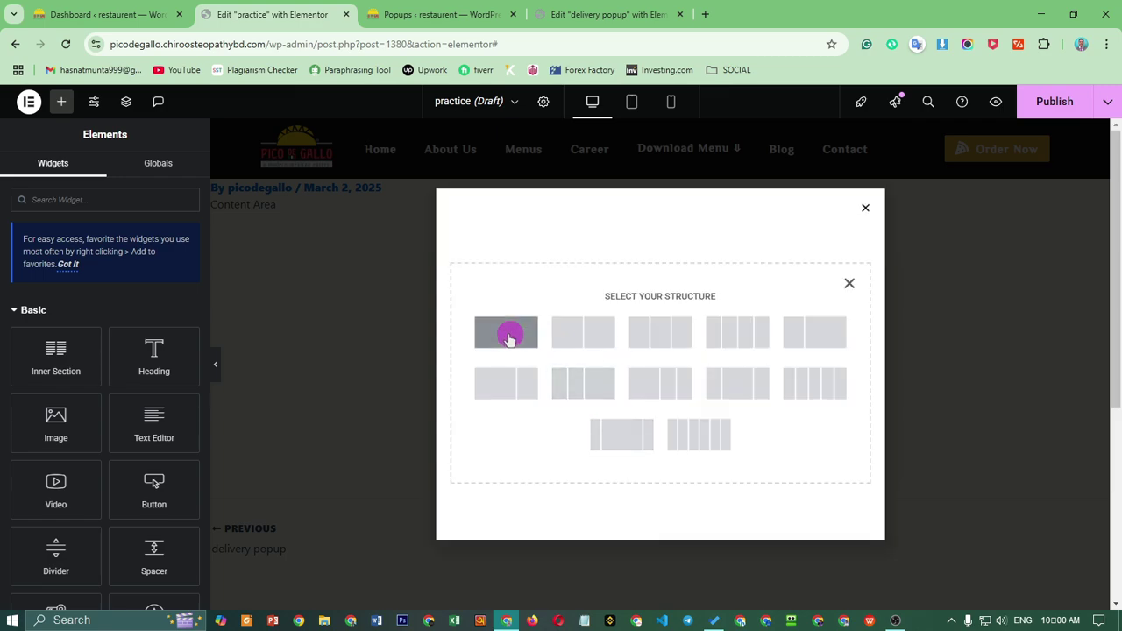
pyautogui.click(579, 335)
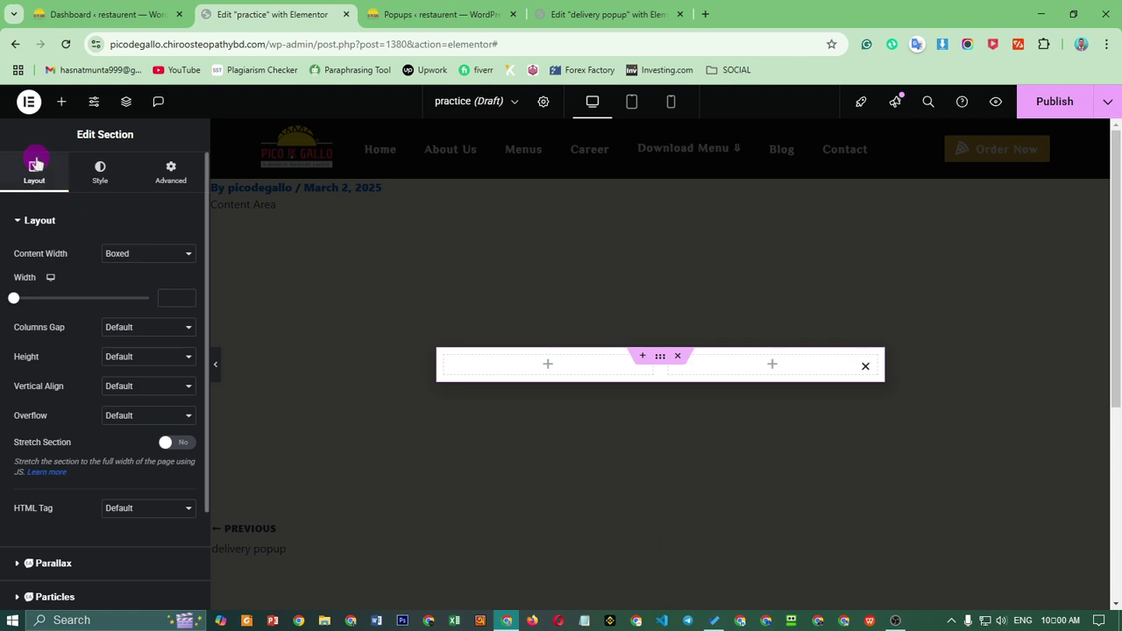
pyautogui.click(61, 102)
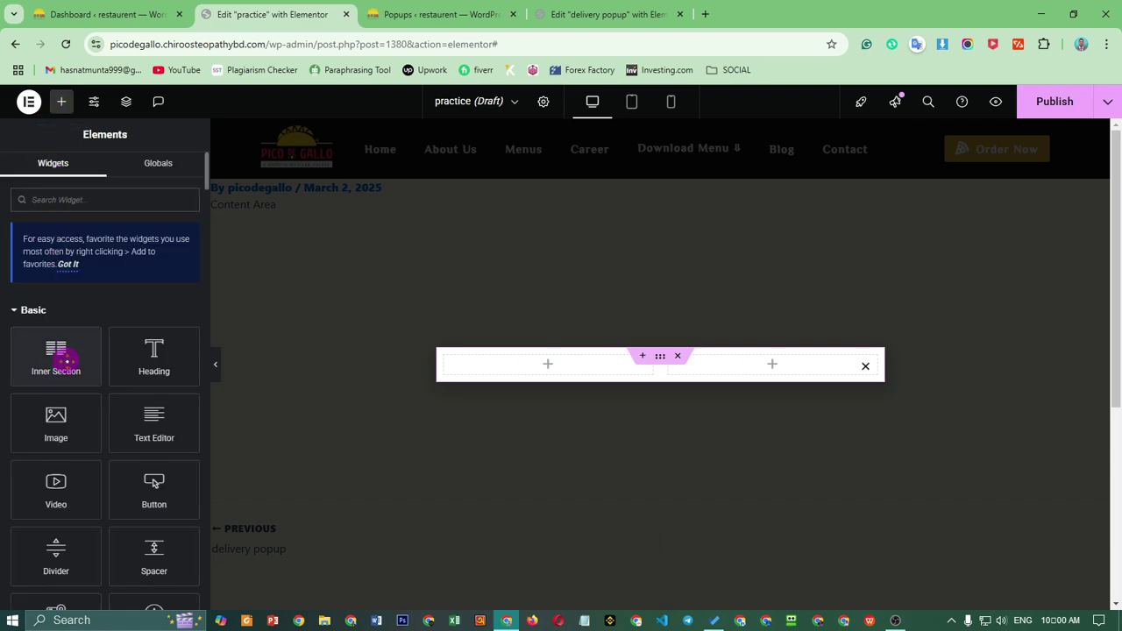
pyautogui.moveTo(153, 355); pyautogui.dragTo(108, 370)
pyautogui.moveTo(74, 427); pyautogui.dragTo(571, 368)
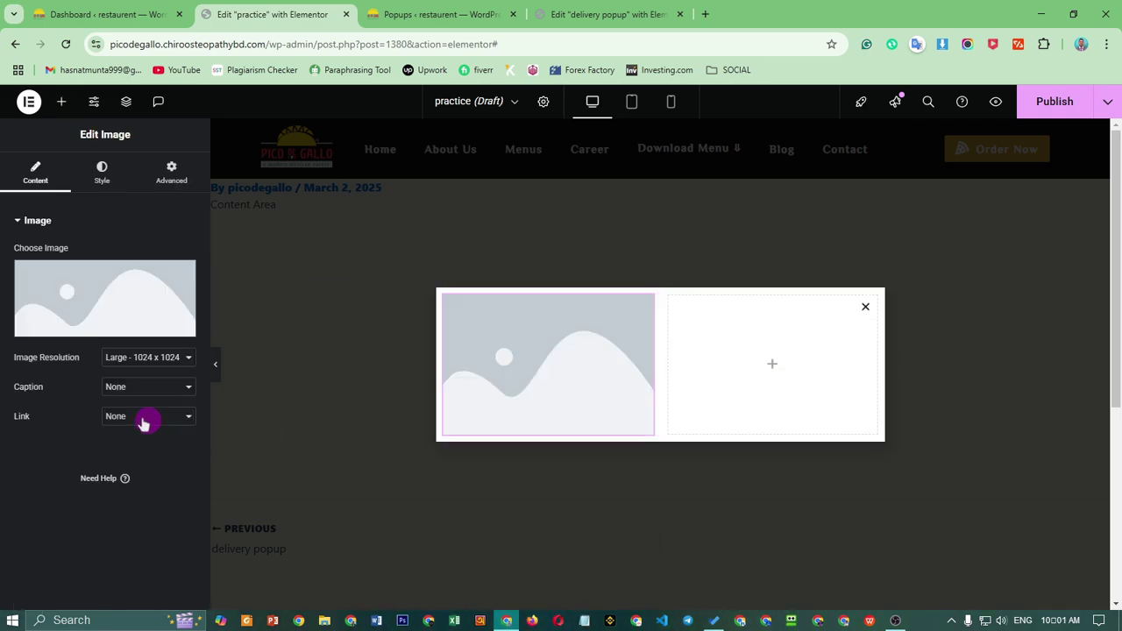
pyautogui.click(61, 102)
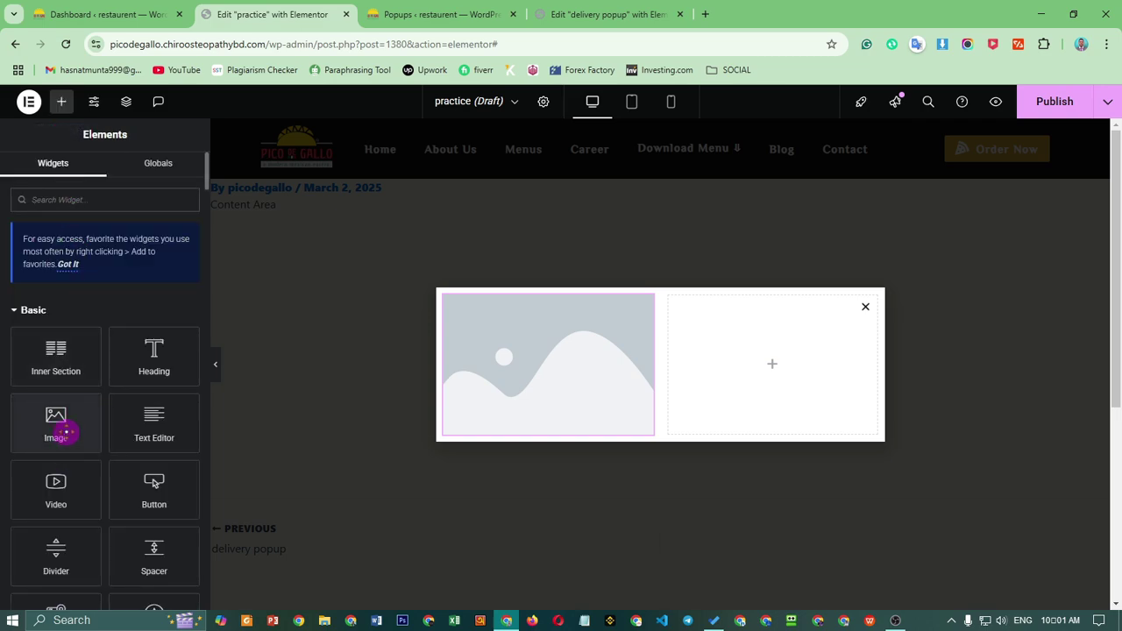
pyautogui.moveTo(66, 431); pyautogui.dragTo(799, 377)
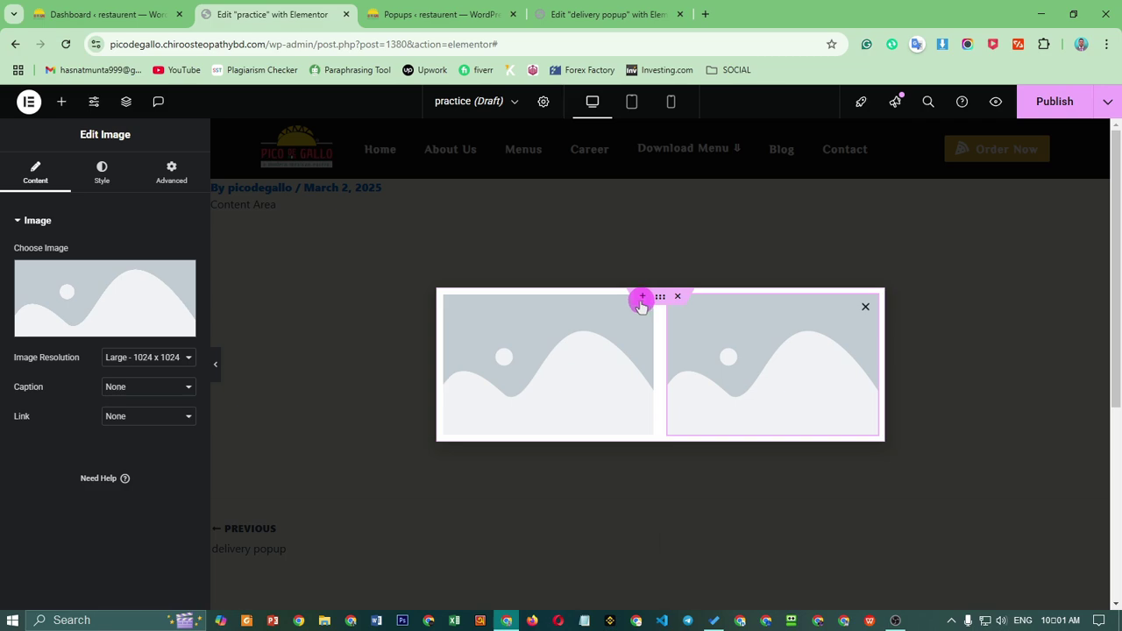
# - Insert a single-column section above the two images and place a Heading widget in it
pyautogui.click(642, 298)
pyautogui.click(612, 275)
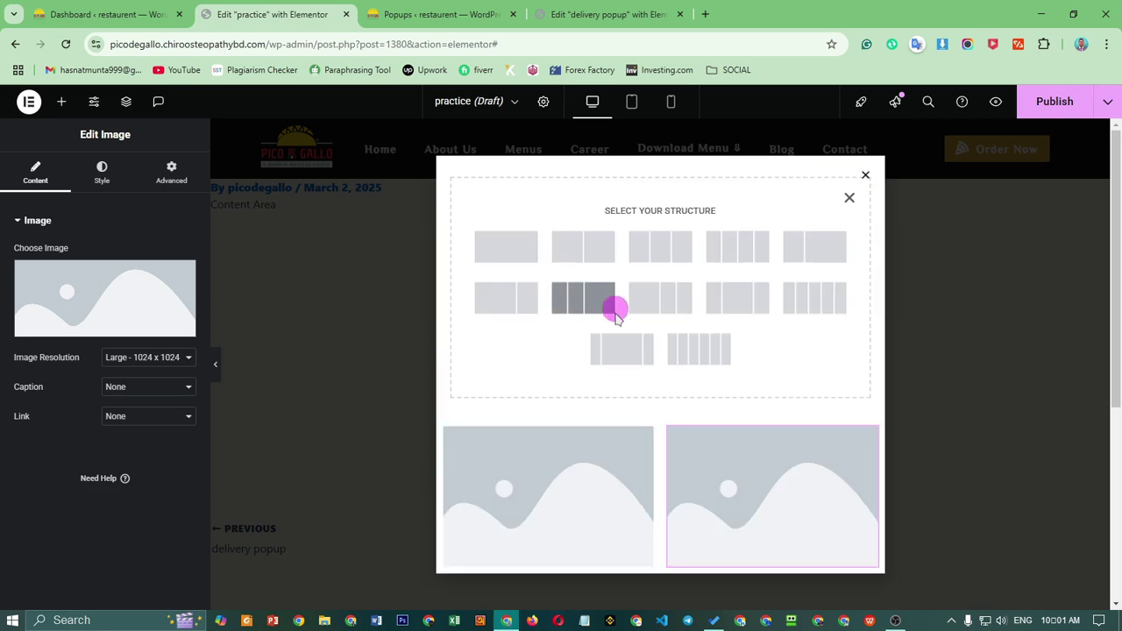
pyautogui.click(507, 235)
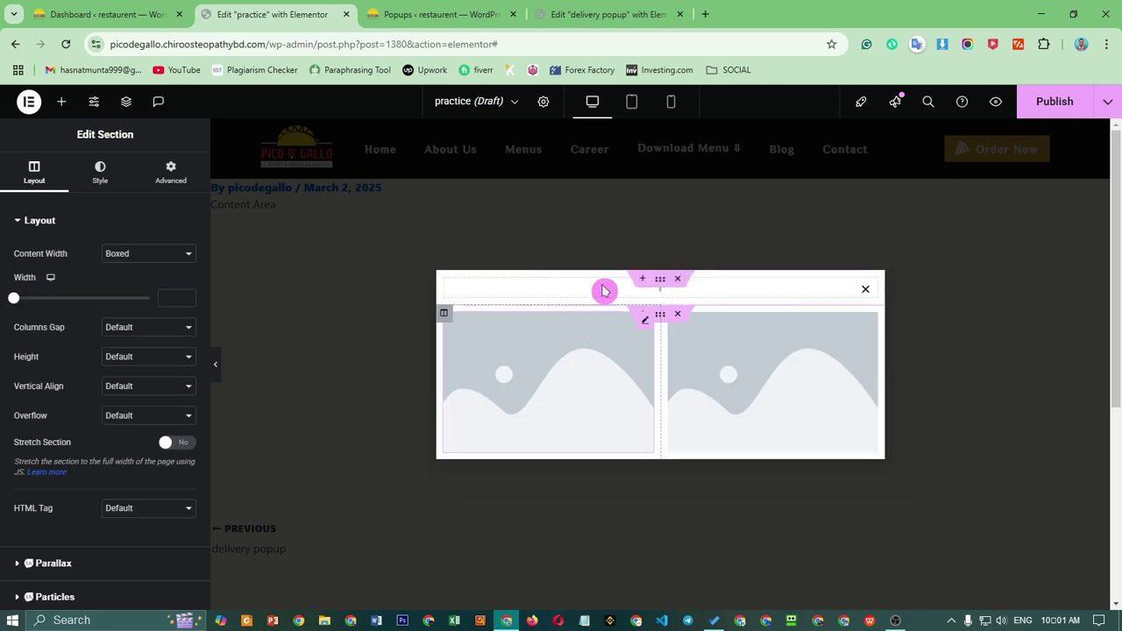
pyautogui.click(56, 107)
pyautogui.moveTo(154, 356); pyautogui.dragTo(629, 299)
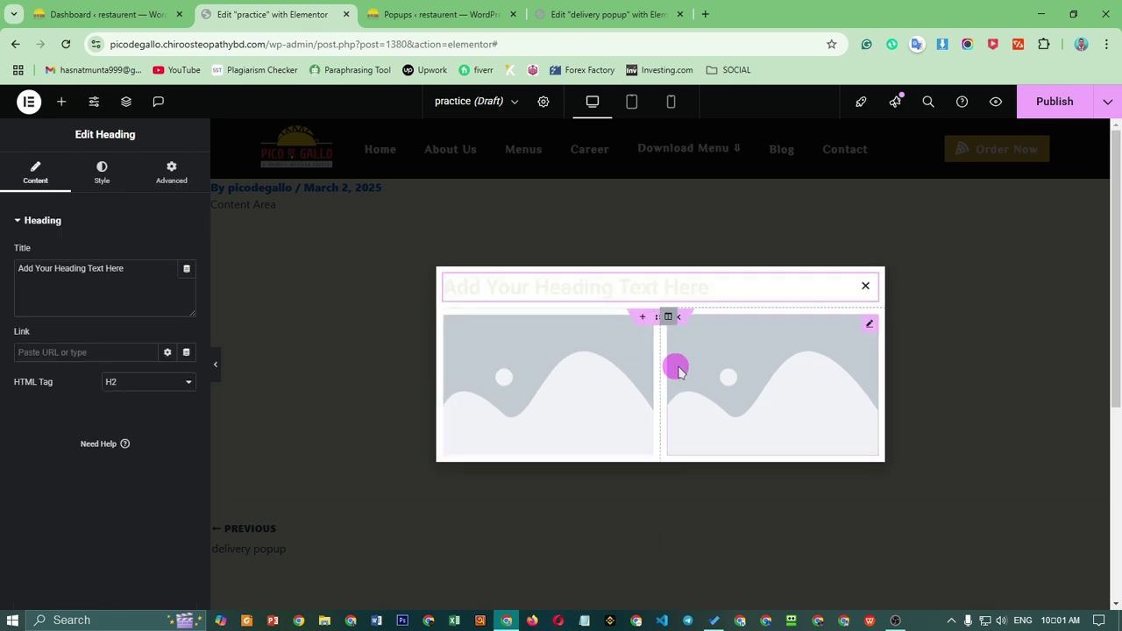
# - Insert an empty single-column section between the heading and the two images
pyautogui.click(59, 105)
pyautogui.moveTo(67, 367); pyautogui.dragTo(646, 457)
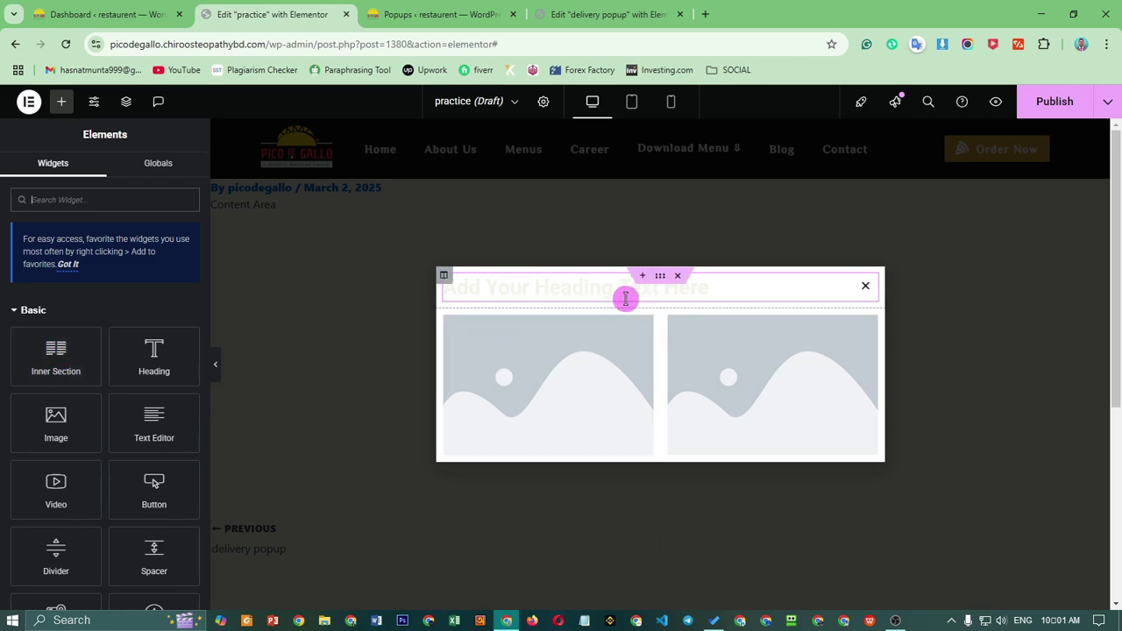
pyautogui.click(644, 313)
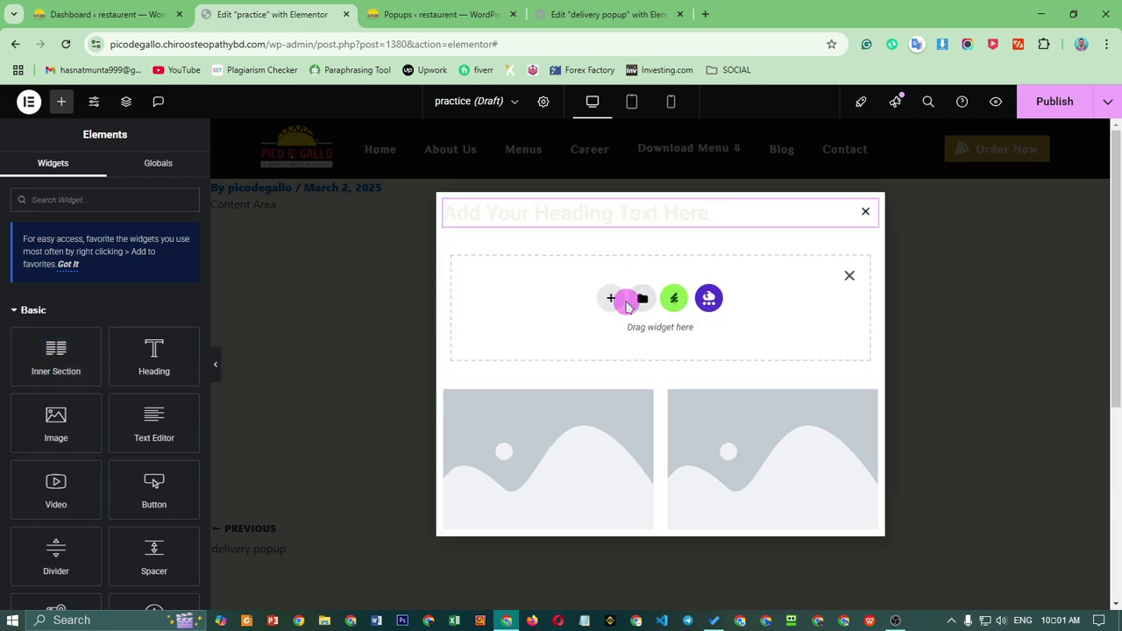
pyautogui.click(611, 300)
pyautogui.click(509, 266)
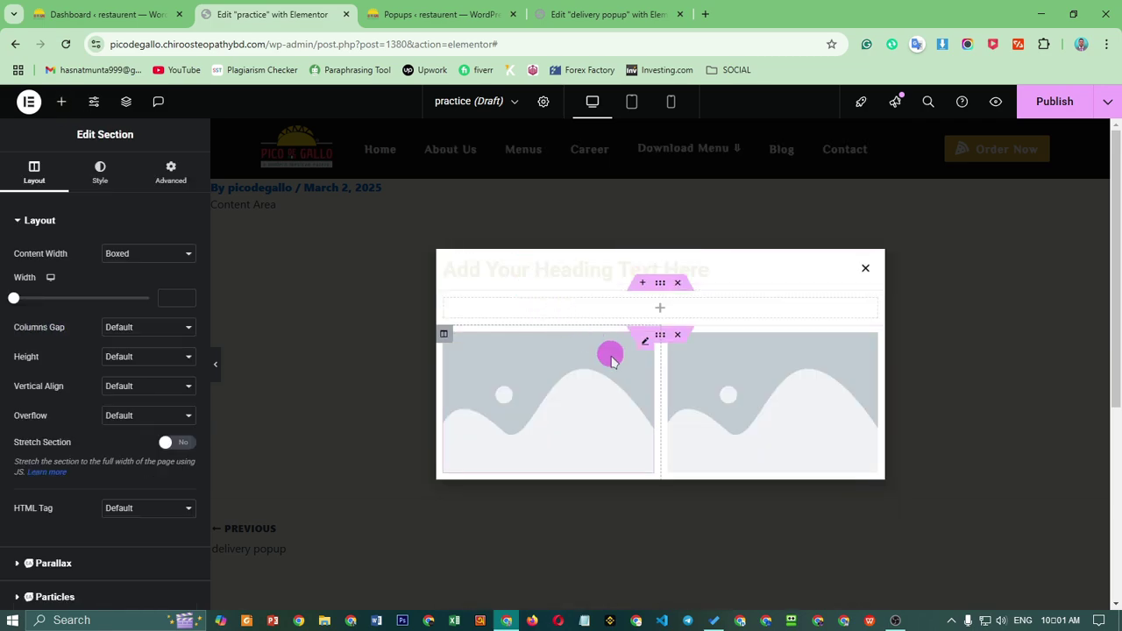
# - Move the empty single-column section below the two images and place a Button widget in it
pyautogui.moveTo(661, 284); pyautogui.dragTo(654, 442)
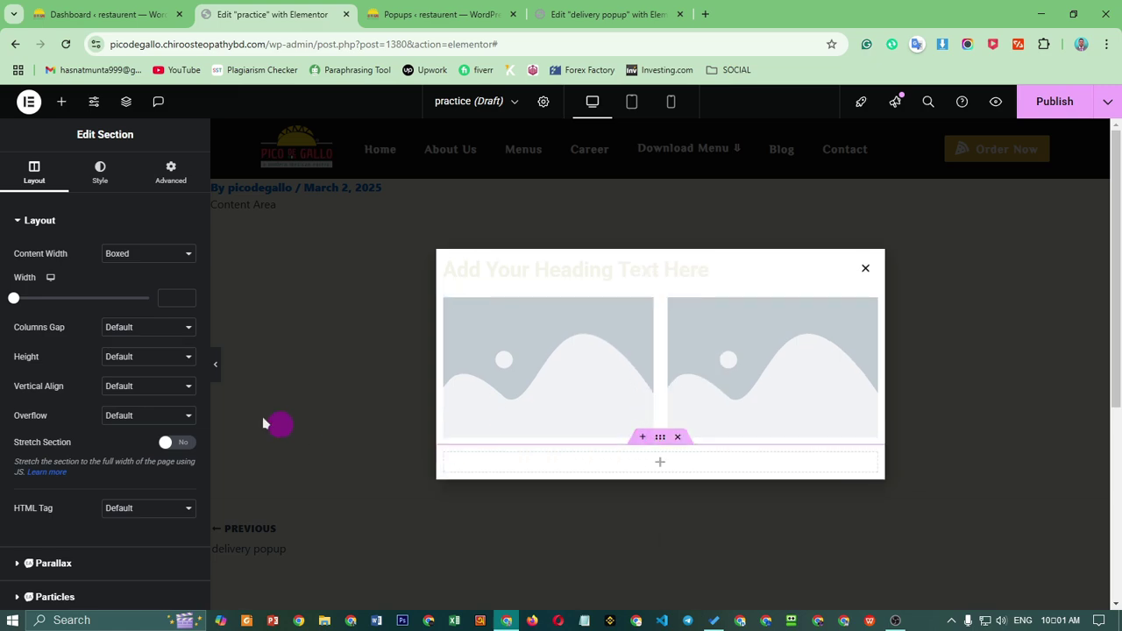
pyautogui.click(62, 101)
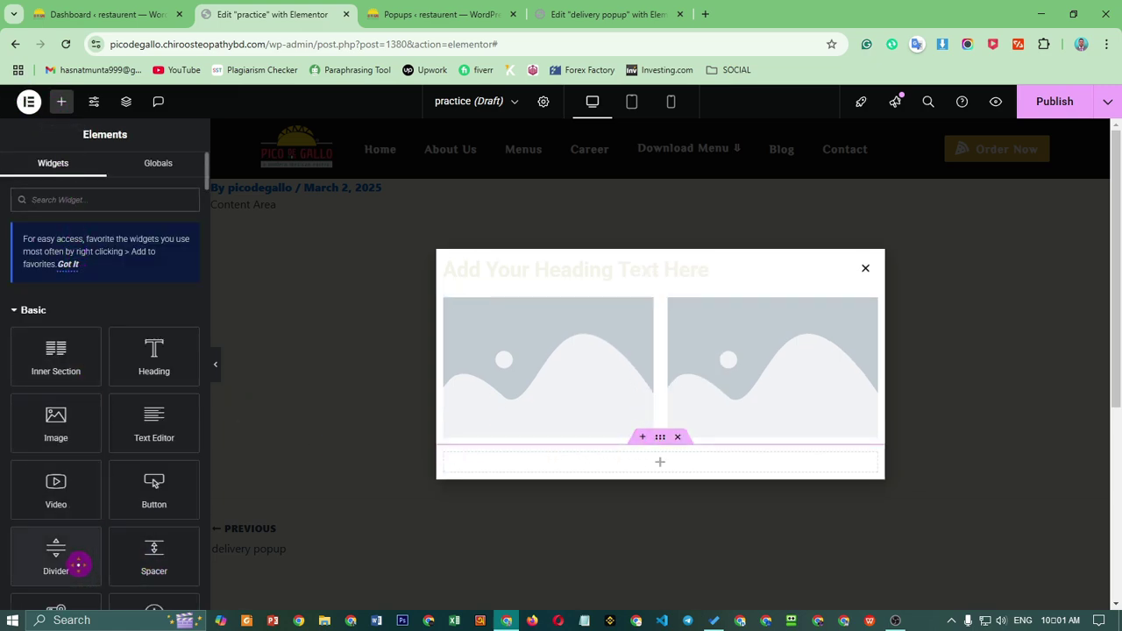
pyautogui.scroll(-2, 79, 566)
pyautogui.moveTo(155, 386); pyautogui.dragTo(682, 456)
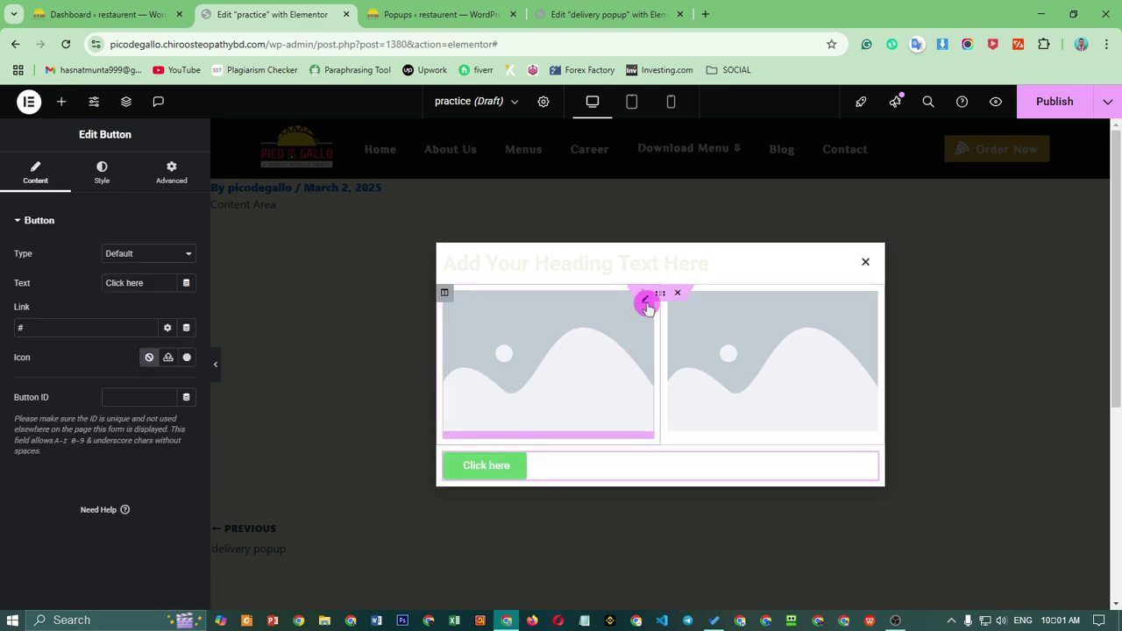
# - Fill the first column's Image widget with location_1.jpg from the media library
pyautogui.click(646, 304)
pyautogui.click(54, 283)
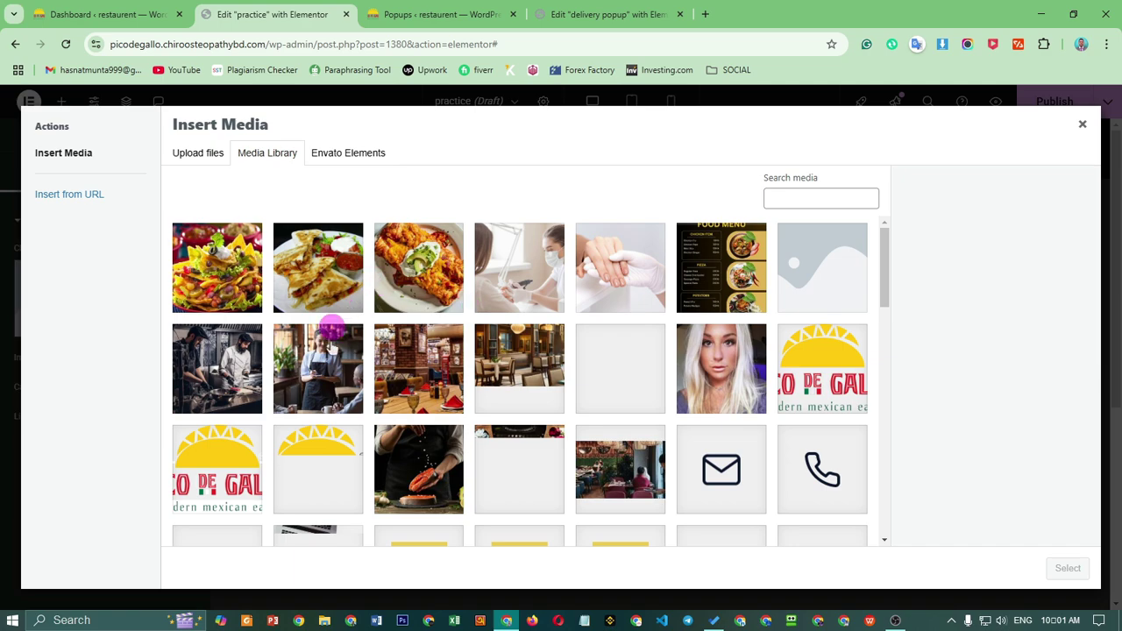
pyautogui.click(408, 369)
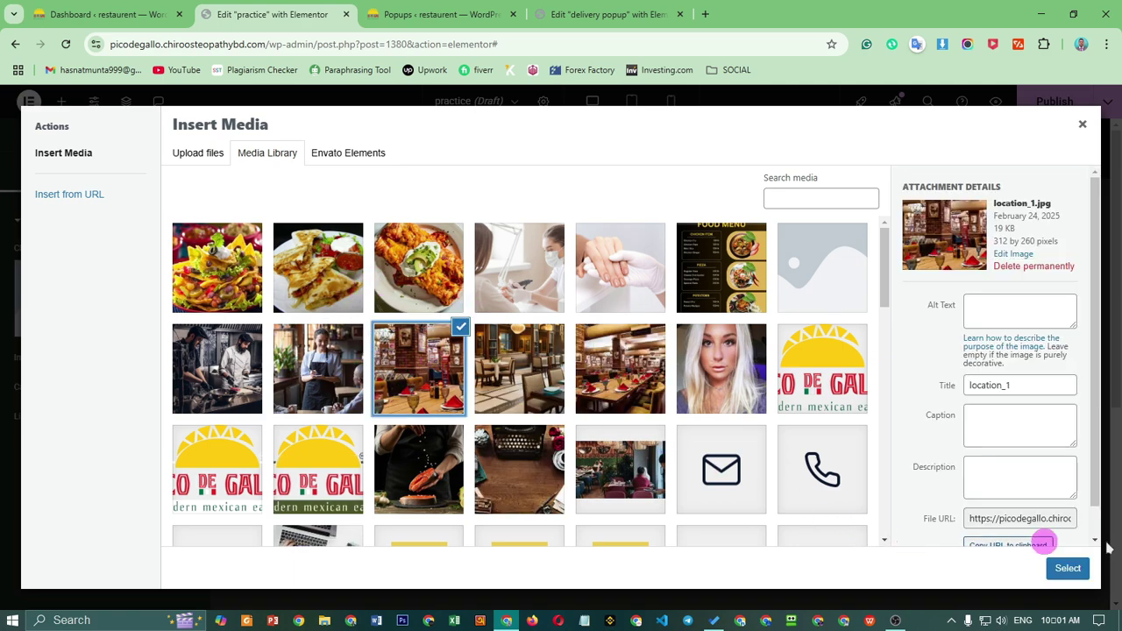
pyautogui.click(1068, 568)
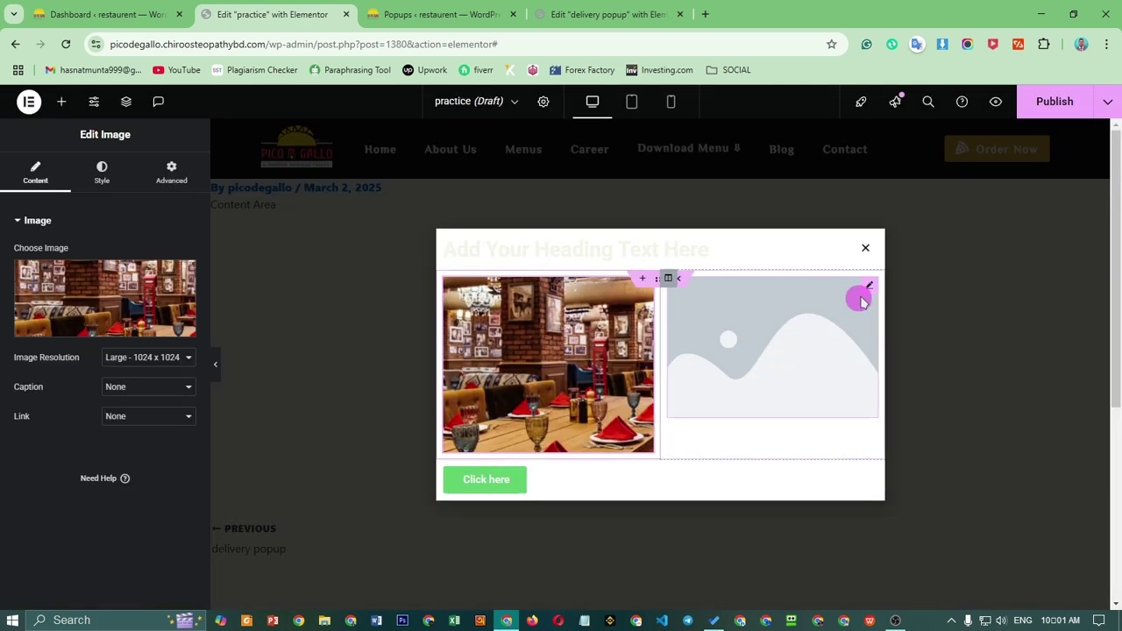
# - Compare restaurant interior pictures for the second column's Image widget and insert our-service__item-3.jpg from the media library
pyautogui.click(871, 285)
pyautogui.click(193, 325)
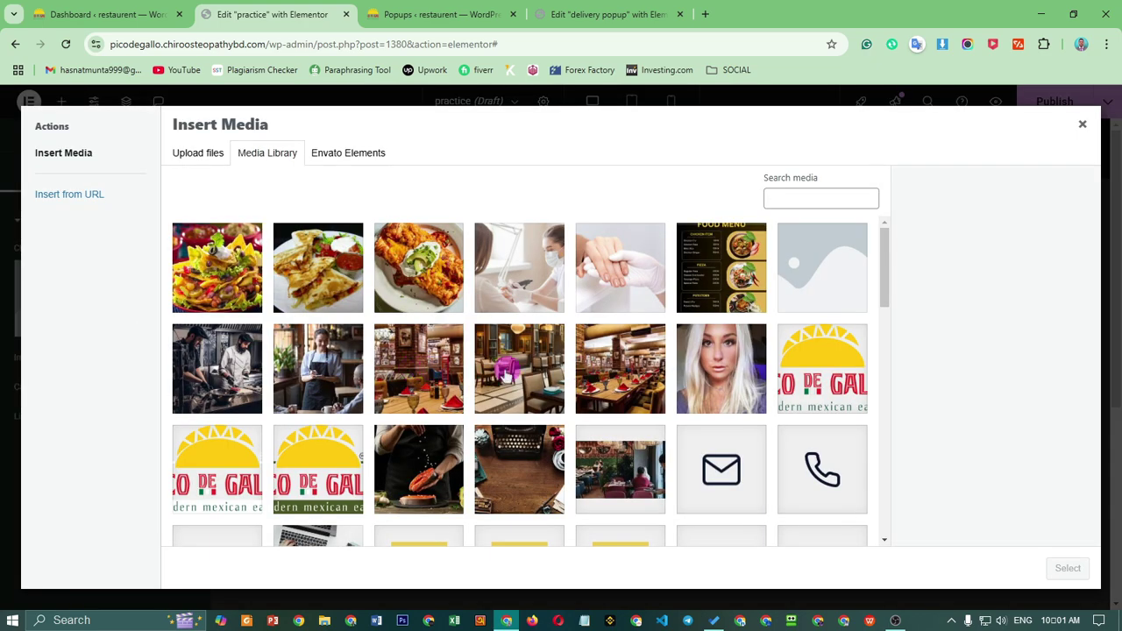
pyautogui.click(553, 369)
pyautogui.click(621, 368)
pyautogui.click(509, 381)
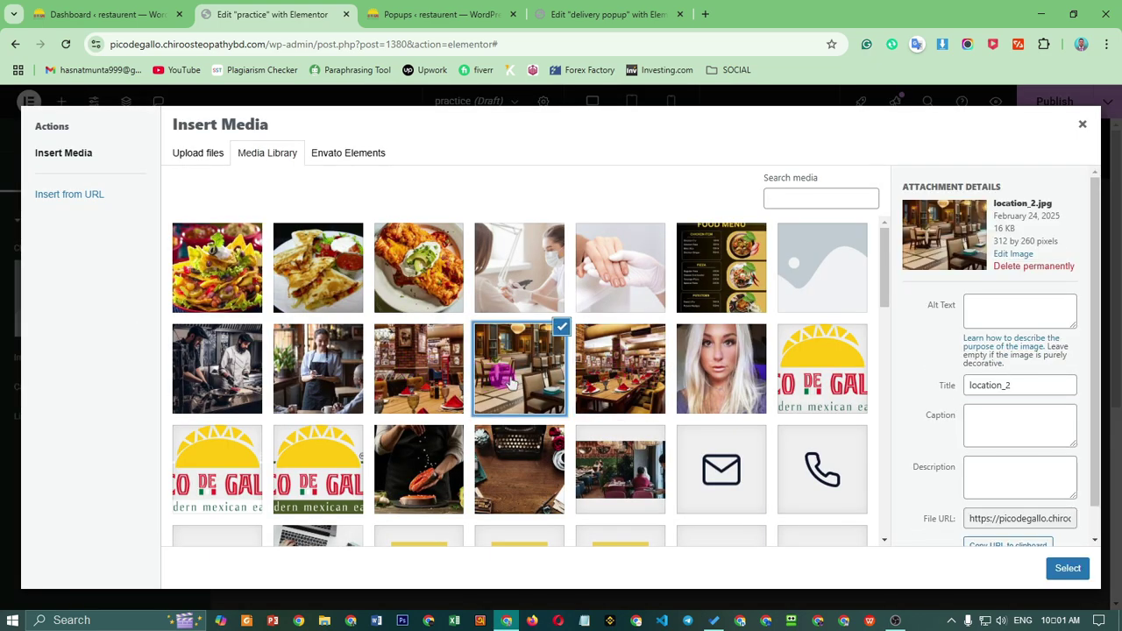
pyautogui.click(516, 474)
pyautogui.click(625, 474)
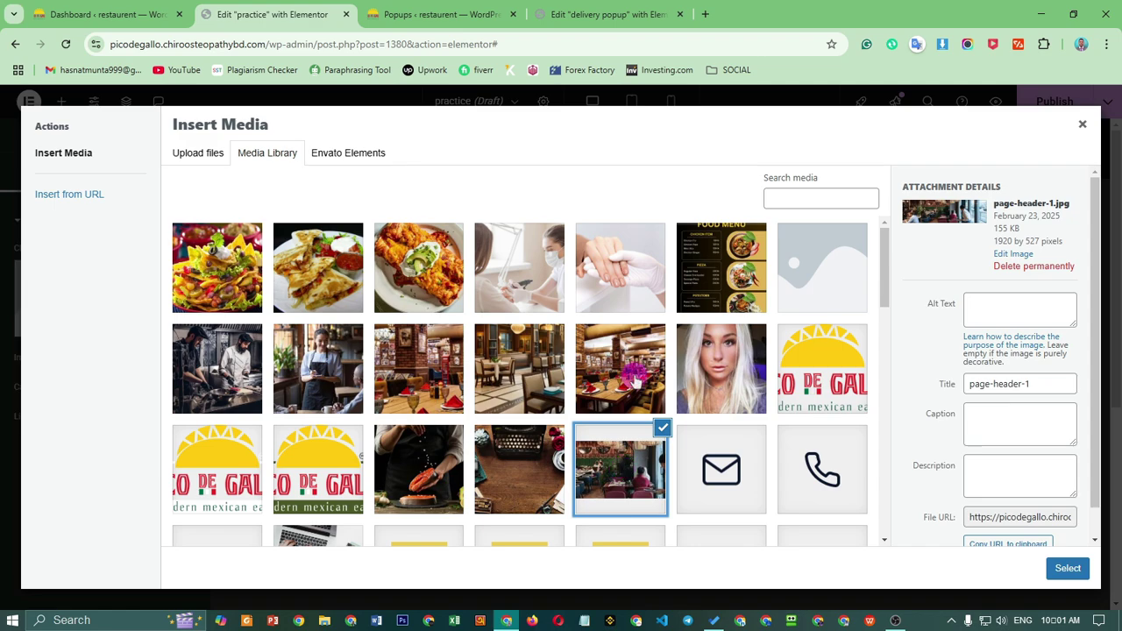
pyautogui.click(636, 381)
pyautogui.click(1049, 560)
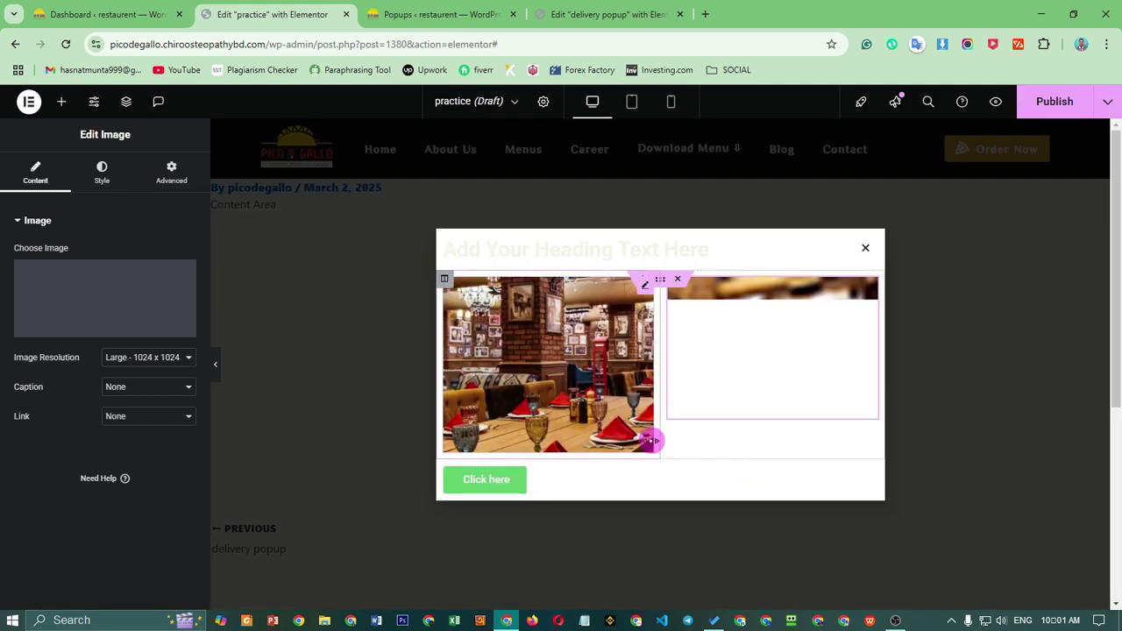
# - Replace the second column's picture with location_2.jpg from the media library
pyautogui.click(107, 307)
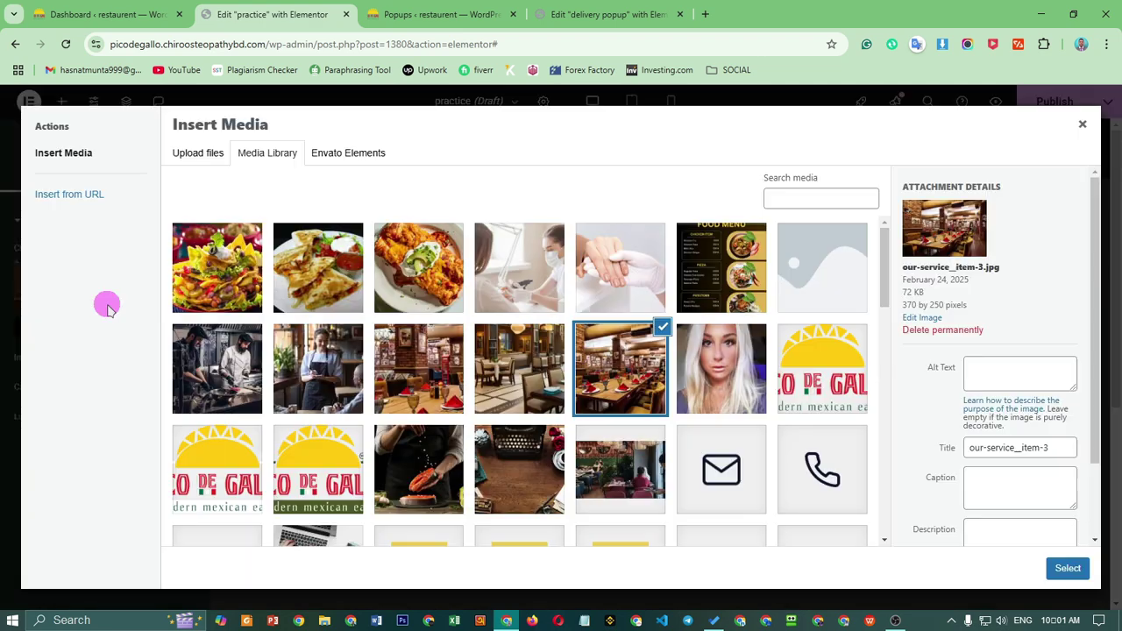
pyautogui.click(497, 377)
pyautogui.click(1068, 568)
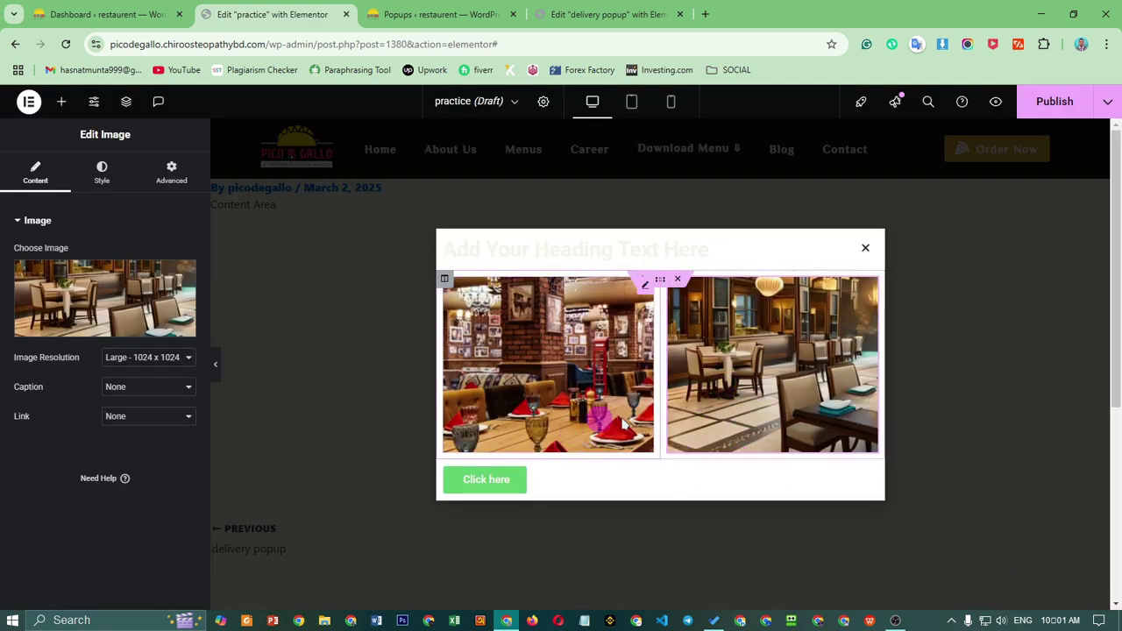
# - Change the heading's title to "Order From Different Branch"
pyautogui.click(661, 246)
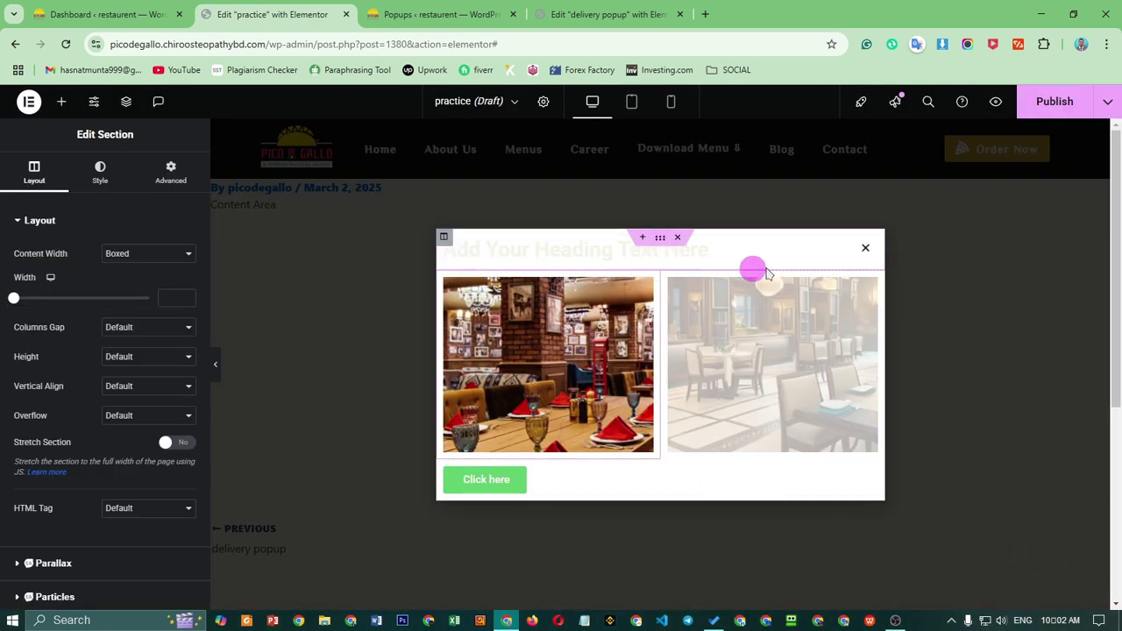
pyautogui.click(869, 244)
pyautogui.moveTo(155, 268); pyautogui.dragTo(2, 303)
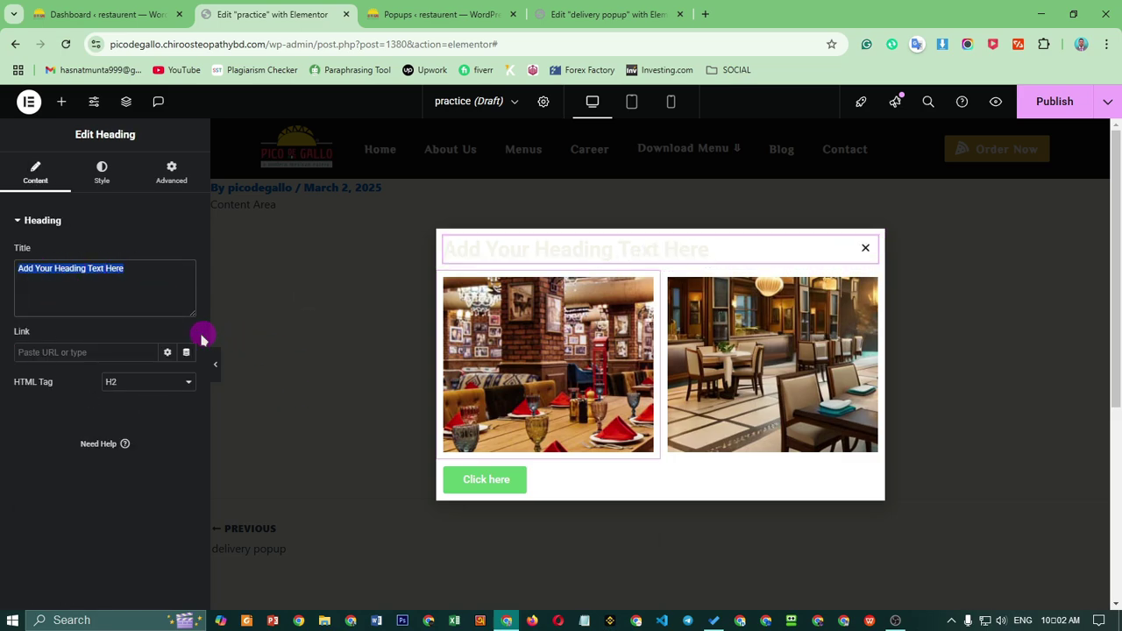
pyautogui.write('Order')
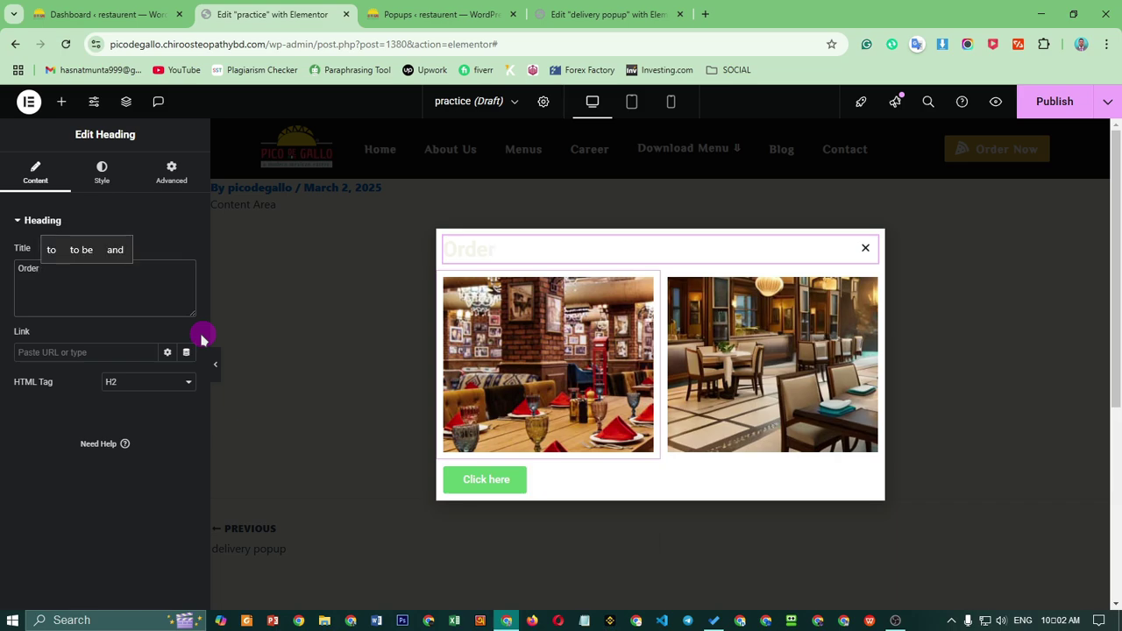
pyautogui.write(' Fron')
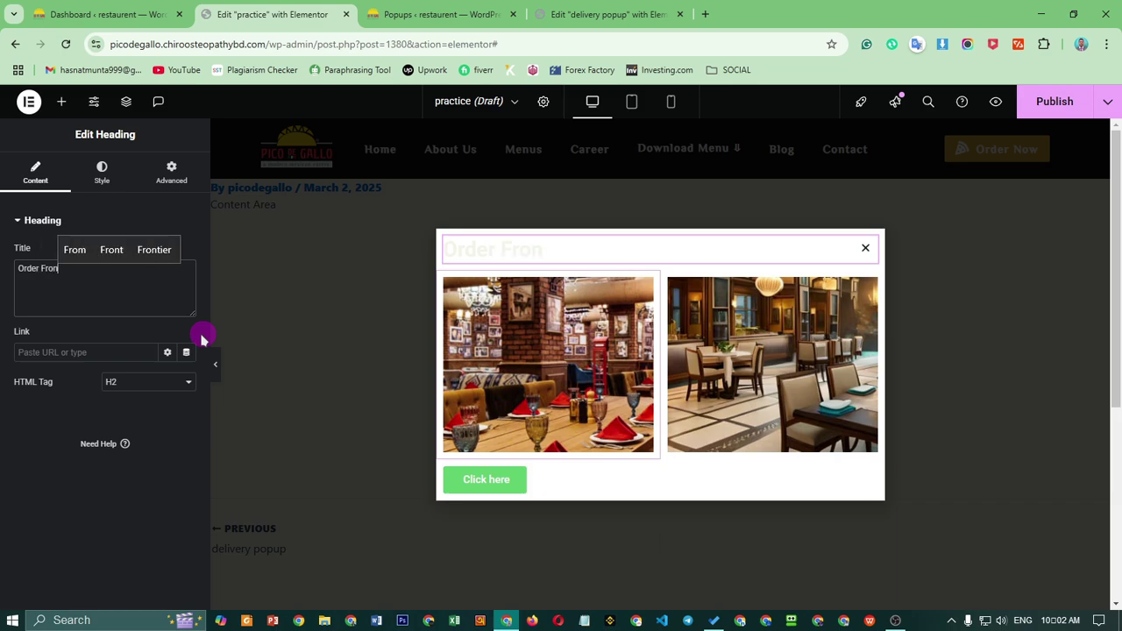
pyautogui.press('BackSpace')
pyautogui.write('m D')
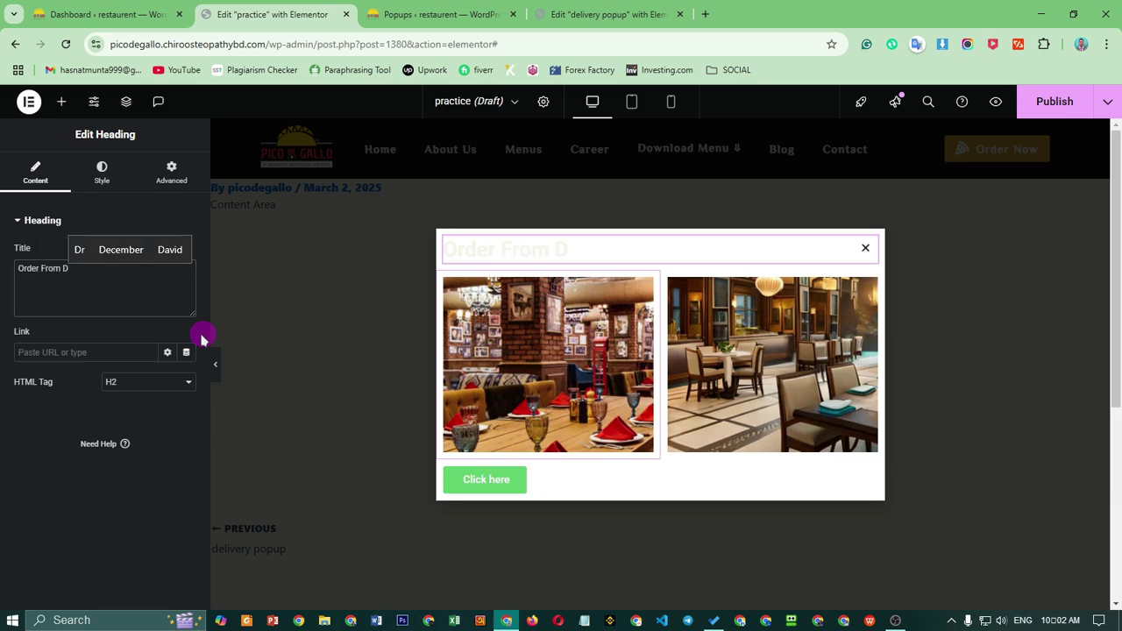
pyautogui.write('ifferent')
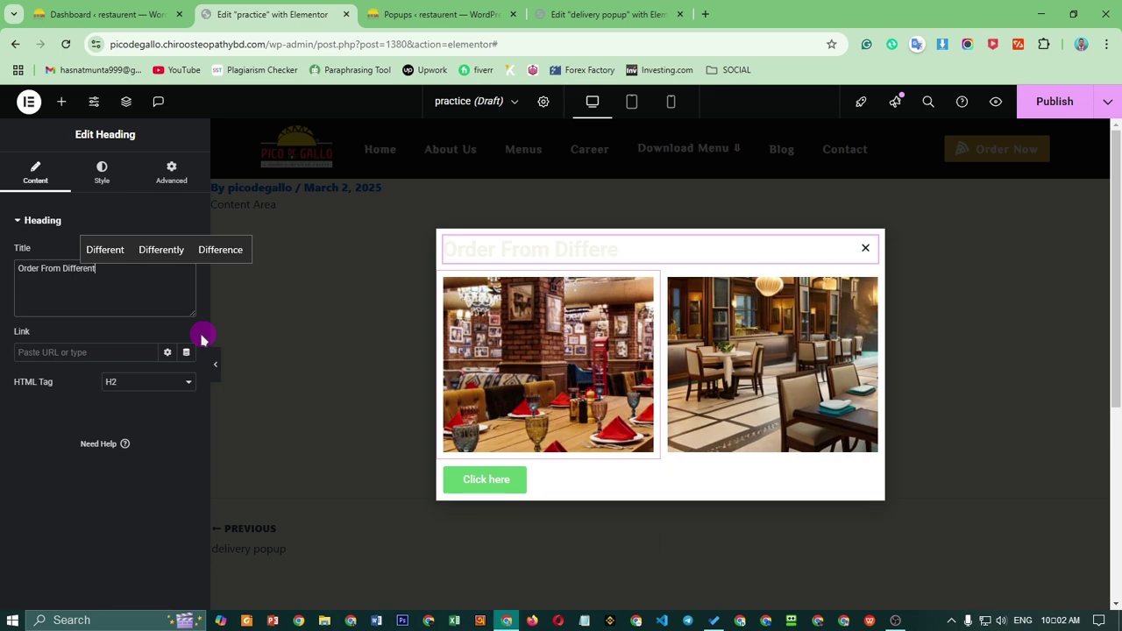
pyautogui.write(' Bra')
pyautogui.write('nch')
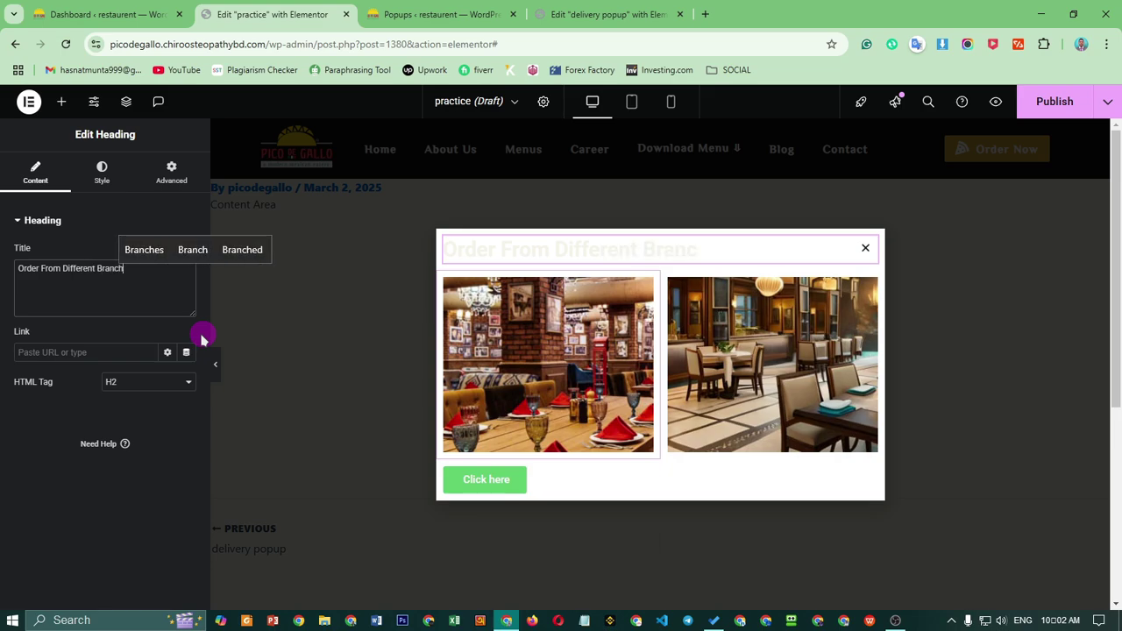
# - Center the heading and apply the global font "Button" to it
pyautogui.click(102, 180)
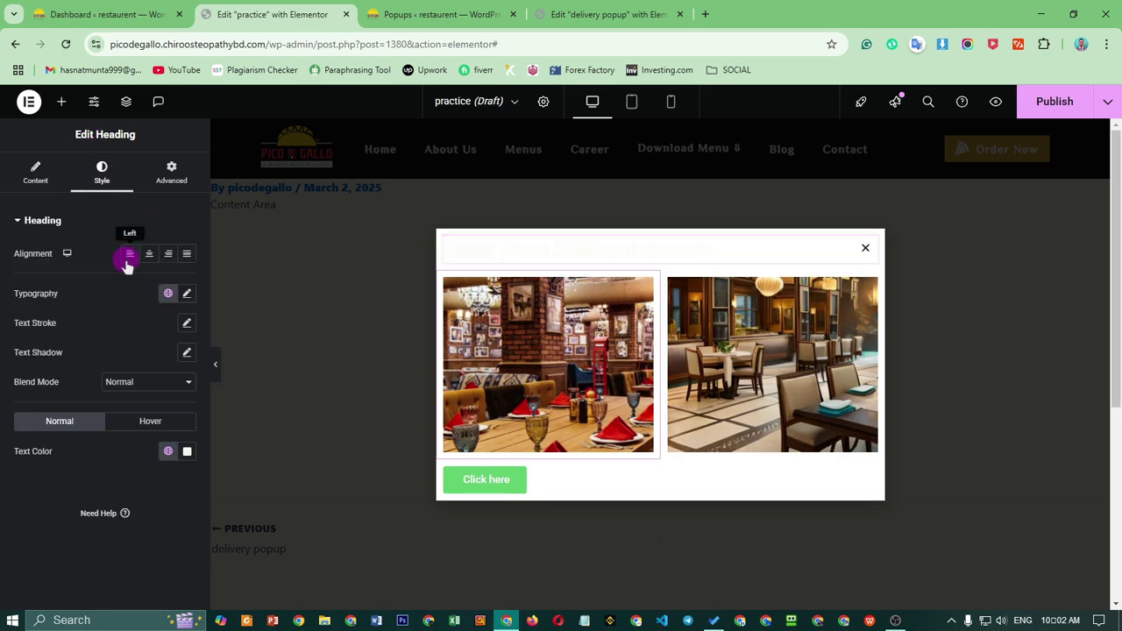
pyautogui.click(149, 260)
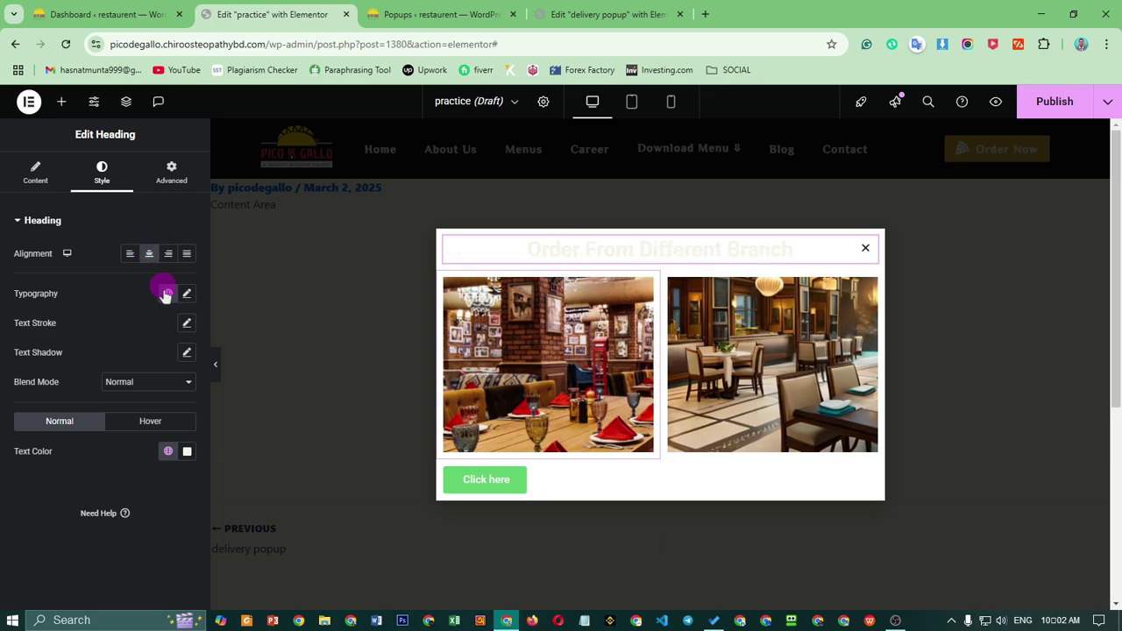
pyautogui.click(167, 293)
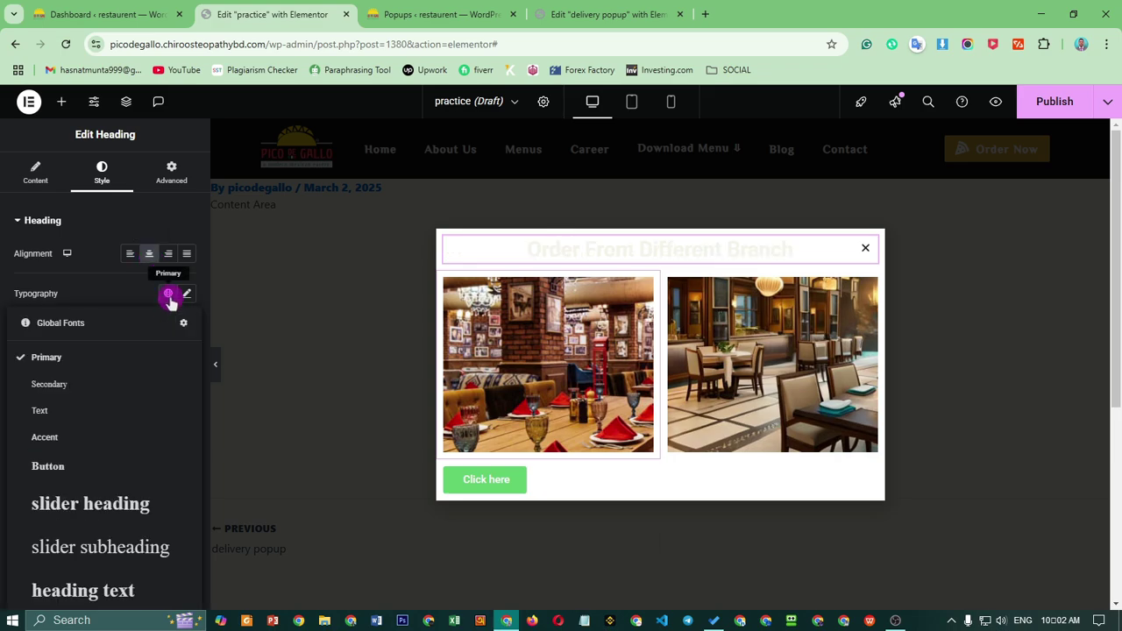
pyautogui.click(103, 469)
# - Set the heading's font size to 25 px and its text color to the global Button Color
pyautogui.click(186, 294)
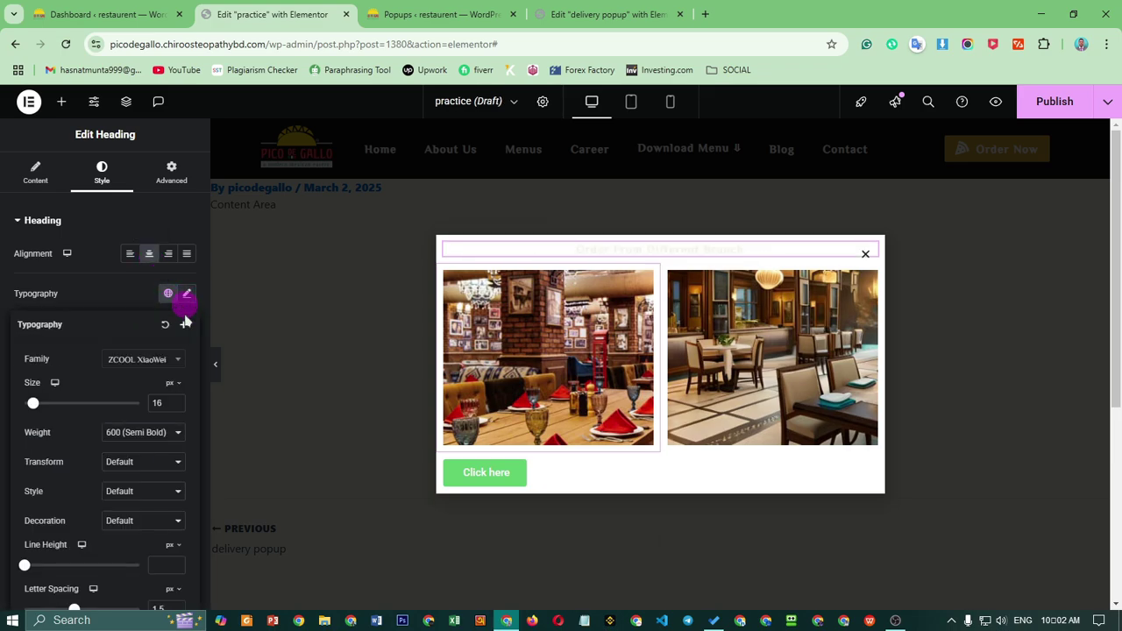
pyautogui.click(178, 401)
pyautogui.click(178, 400)
pyautogui.click(178, 401)
pyautogui.click(178, 401)
pyautogui.click(178, 400)
pyautogui.click(178, 401)
pyautogui.click(179, 400)
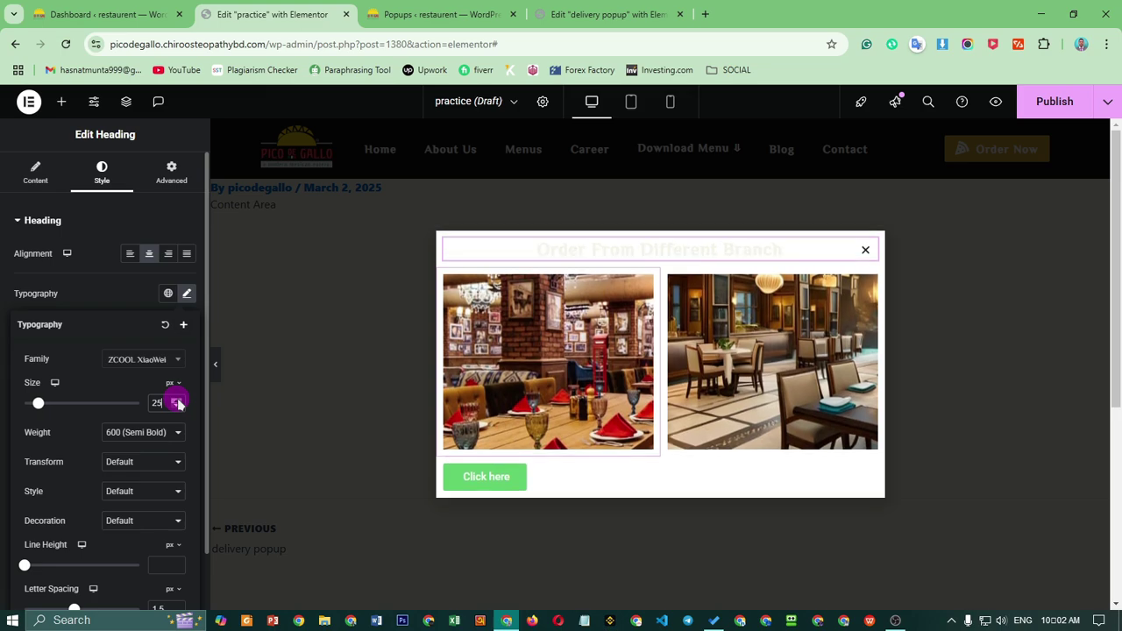
pyautogui.click(178, 401)
pyautogui.click(178, 401)
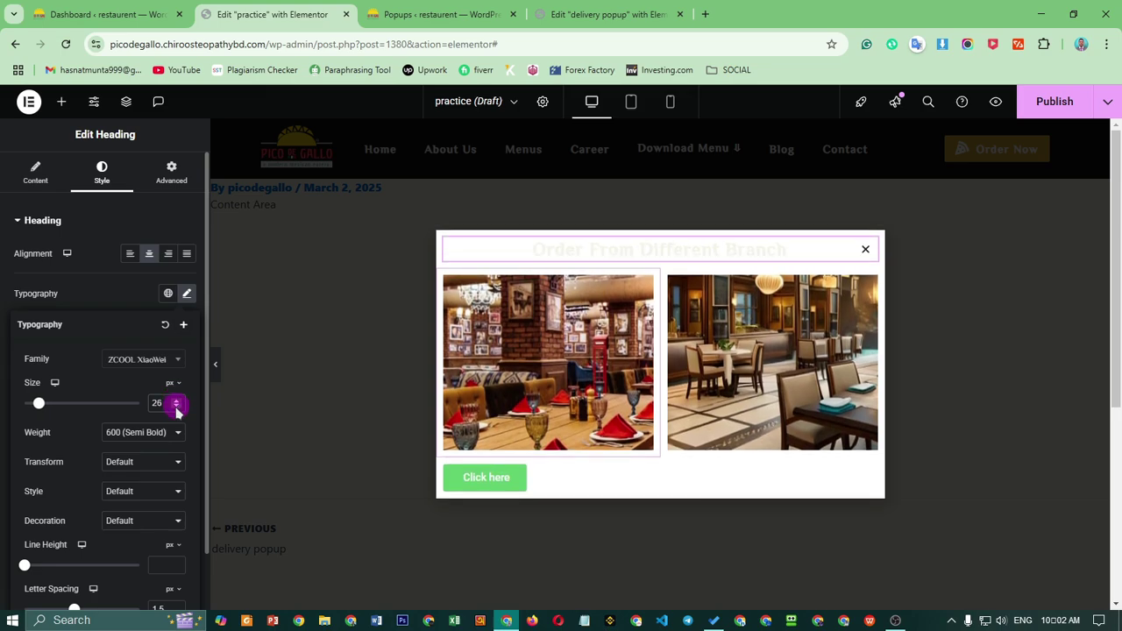
pyautogui.click(125, 295)
pyautogui.click(170, 452)
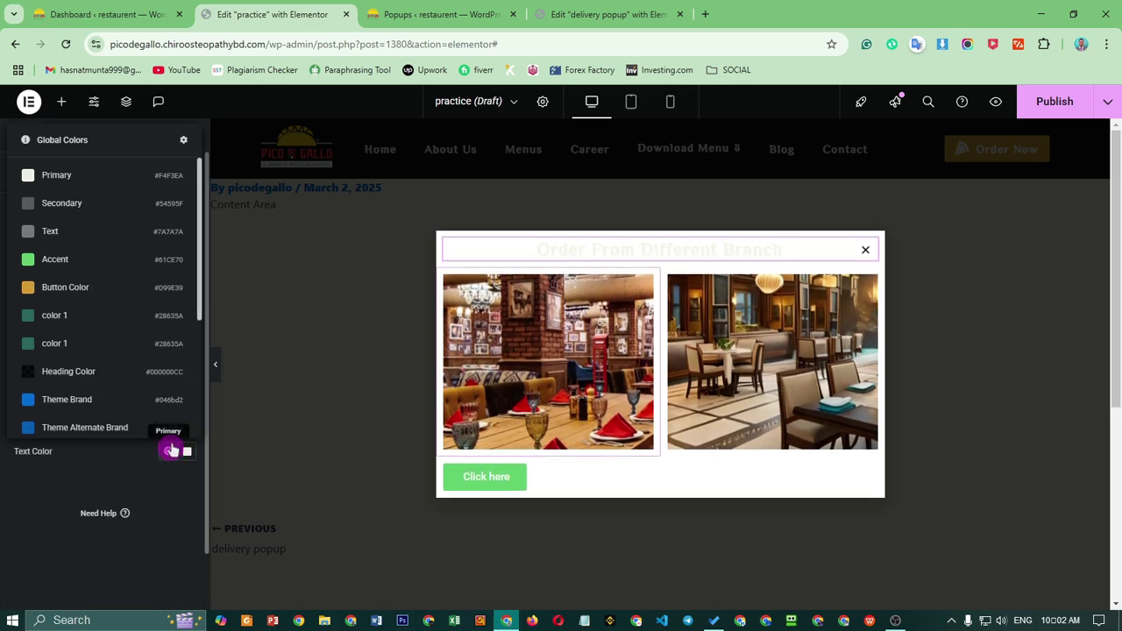
pyautogui.click(130, 288)
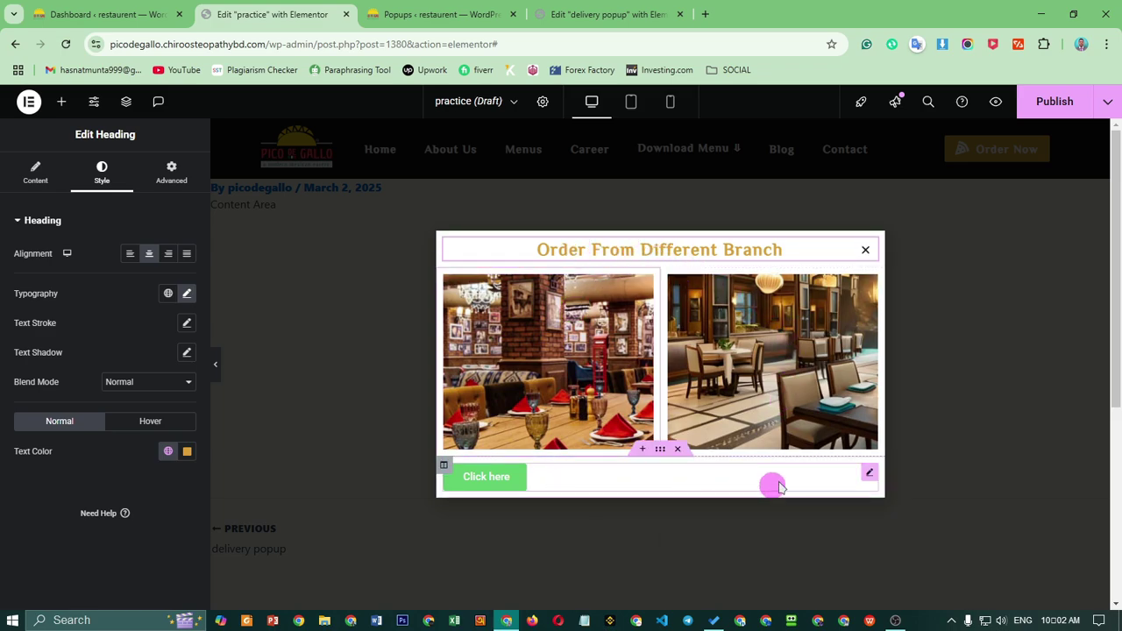
# - Change the label of the button below the images to "Order Now"
pyautogui.click(867, 471)
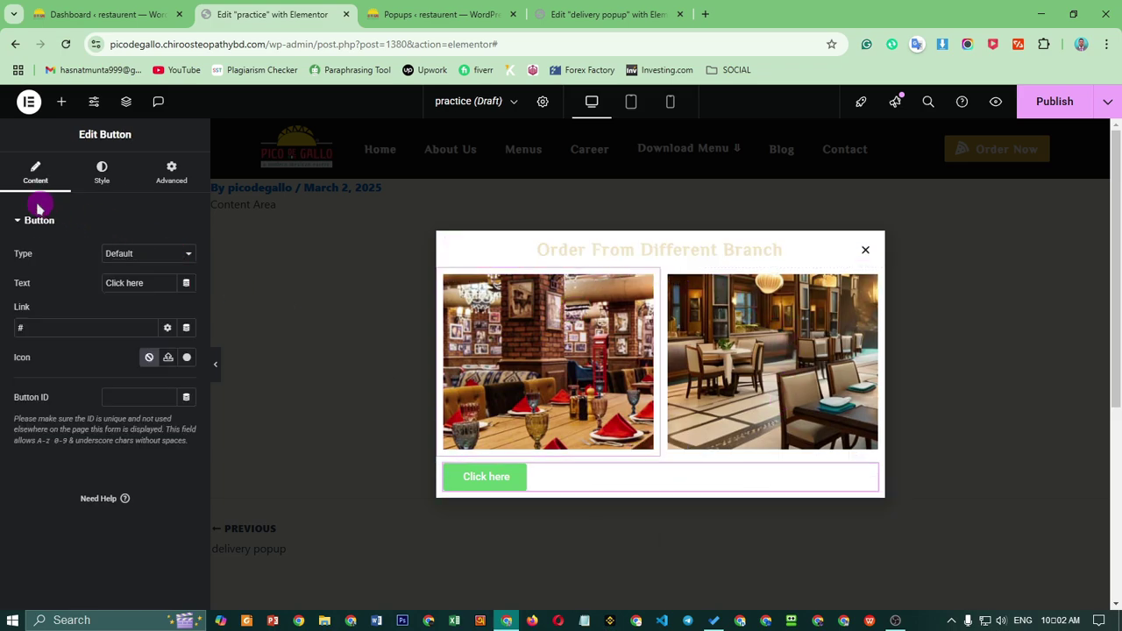
pyautogui.click(105, 170)
pyautogui.click(38, 173)
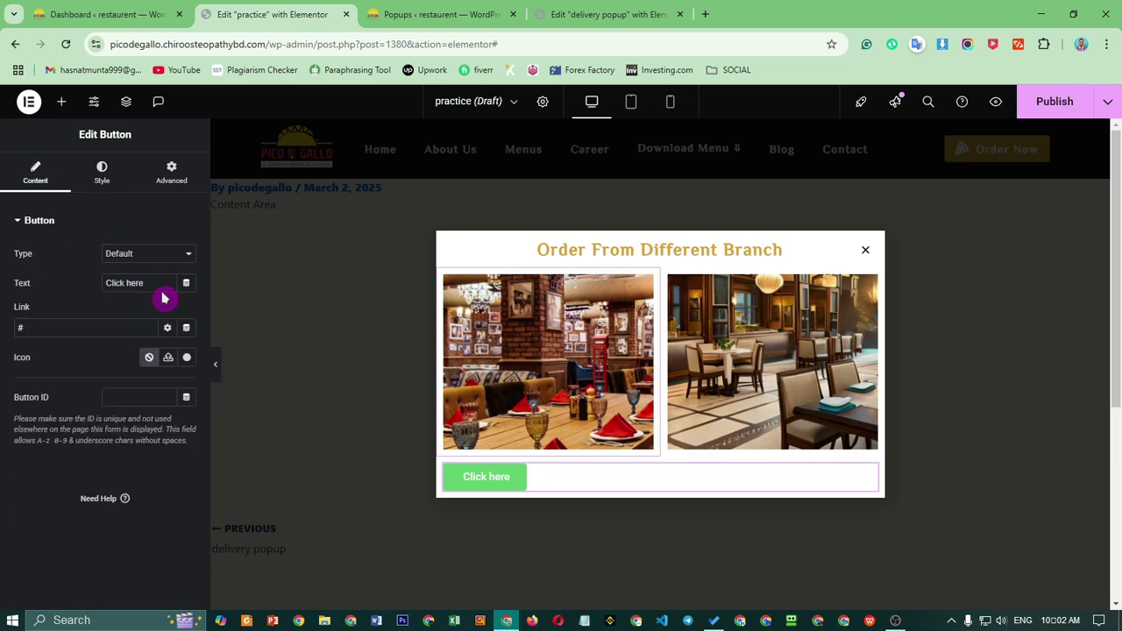
pyautogui.click(16, 285)
pyautogui.write('Or')
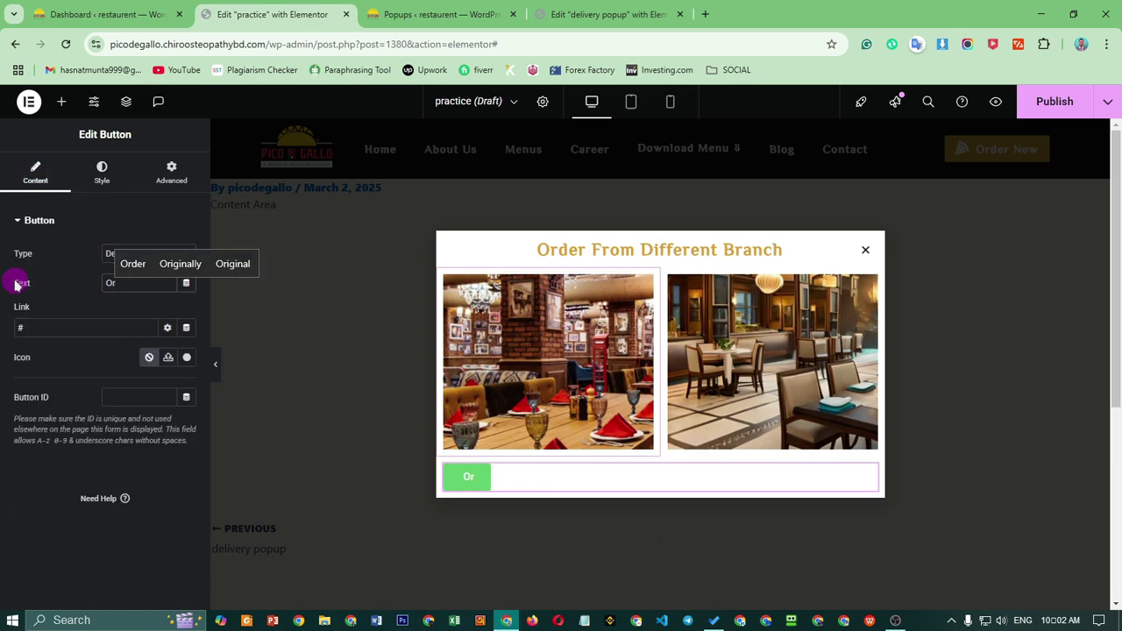
pyautogui.write('der Now')
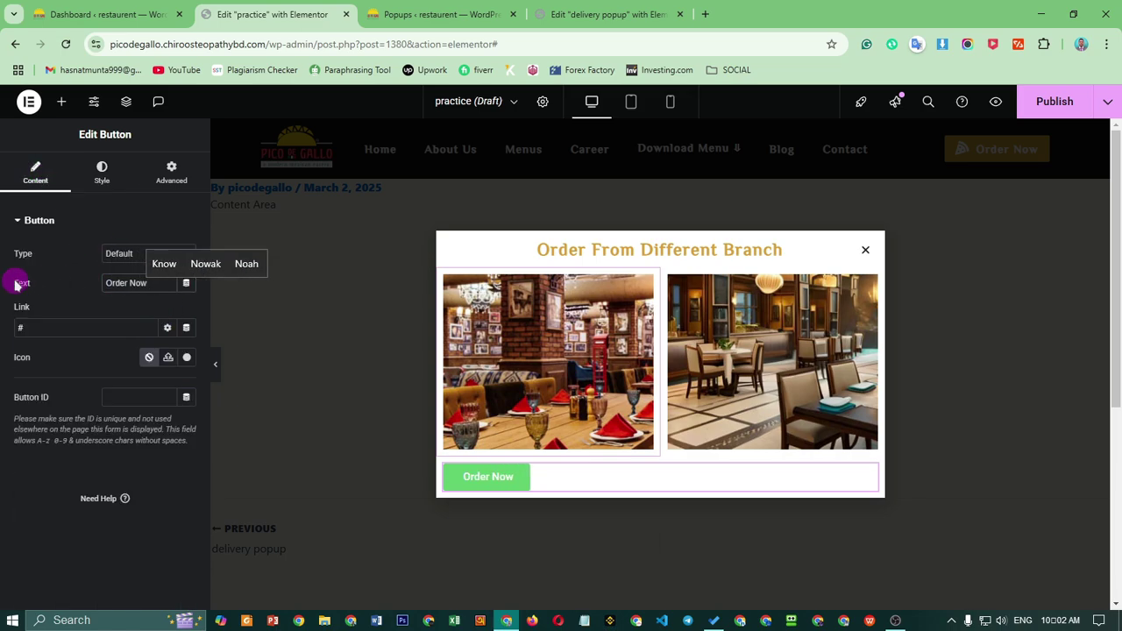
# - Center the Order Now button and set its background color to the global Button Color
pyautogui.click(105, 175)
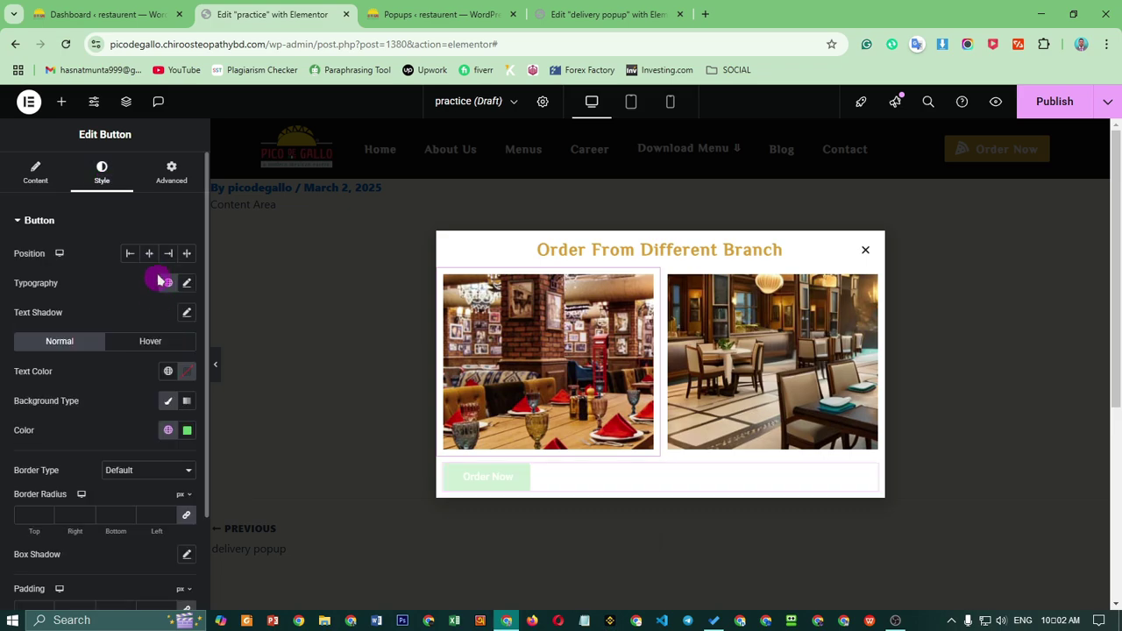
pyautogui.click(151, 254)
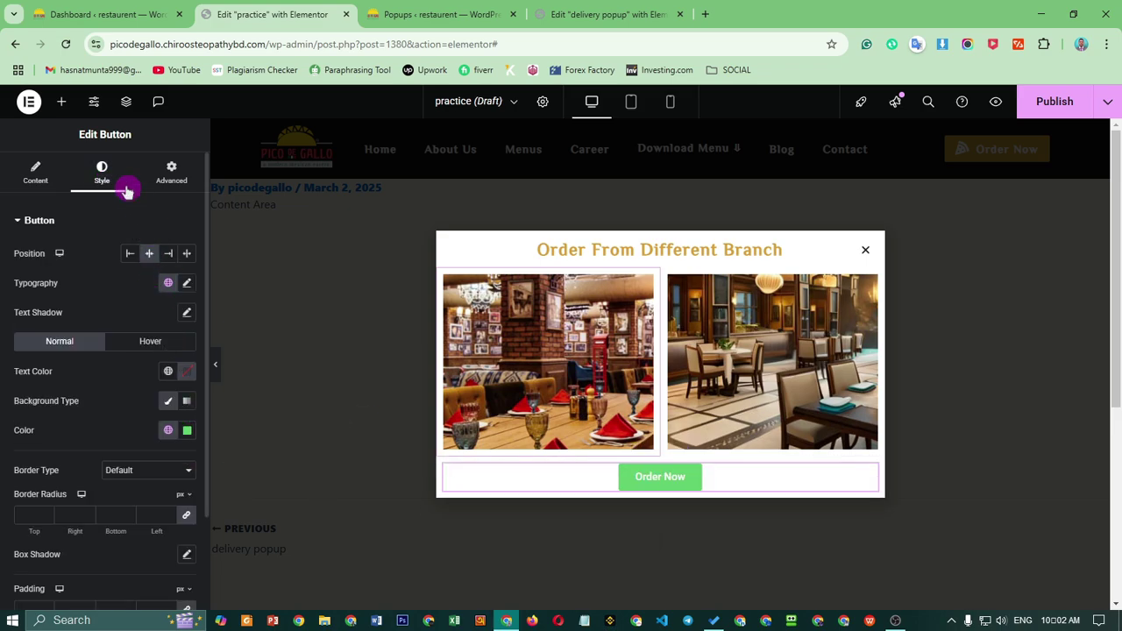
pyautogui.click(168, 429)
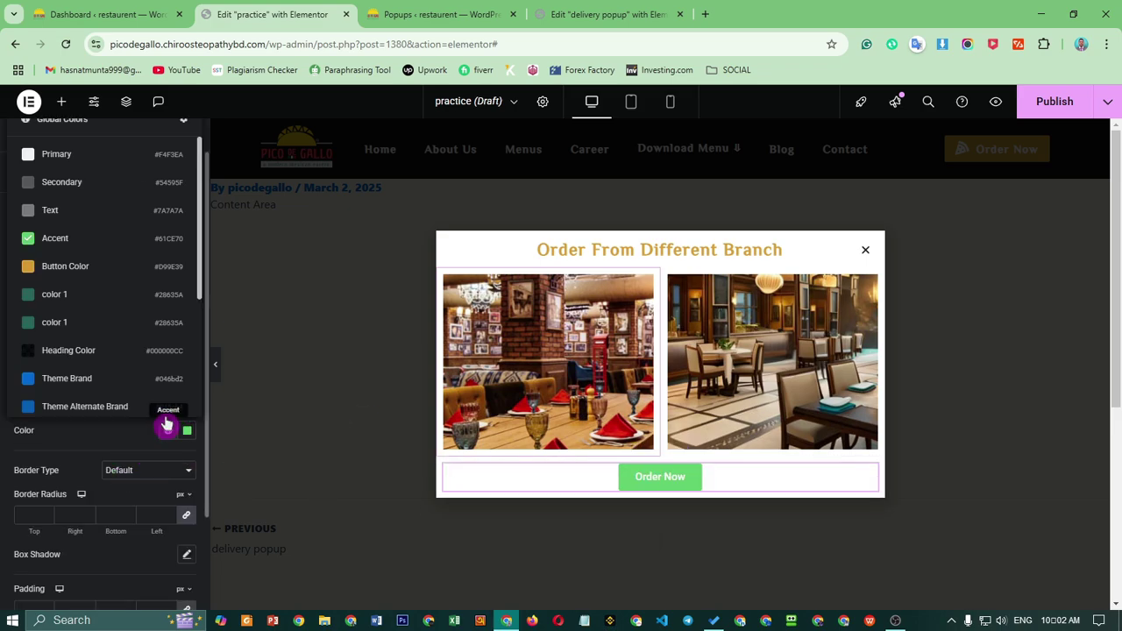
pyautogui.click(100, 264)
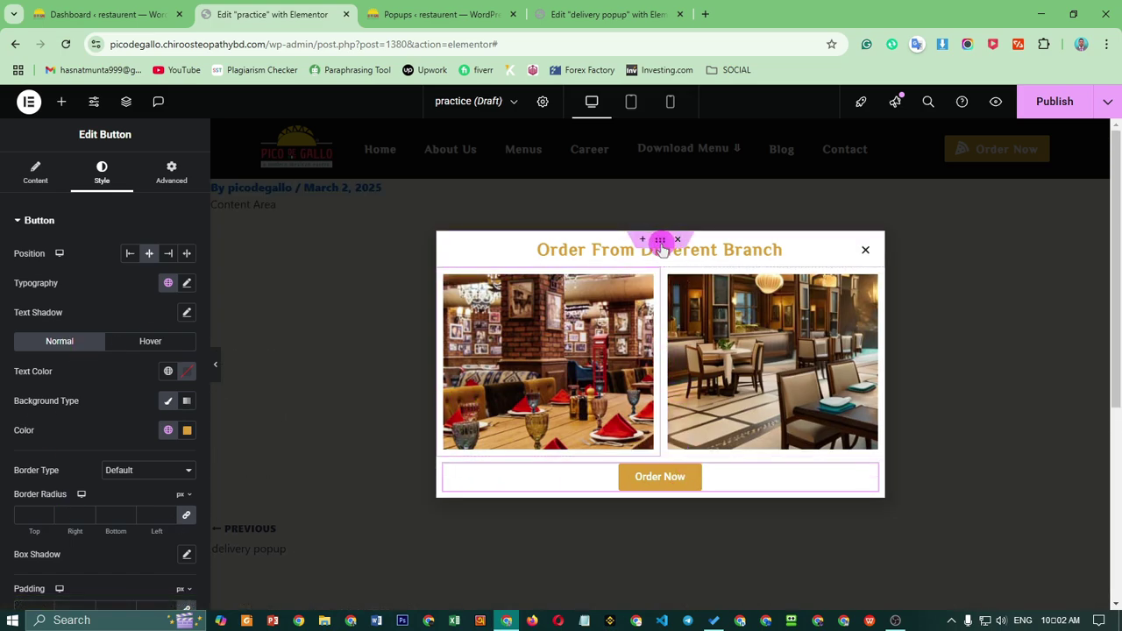
# - Set the top and bottom margins of the heading's section to 30 px
pyautogui.click(653, 241)
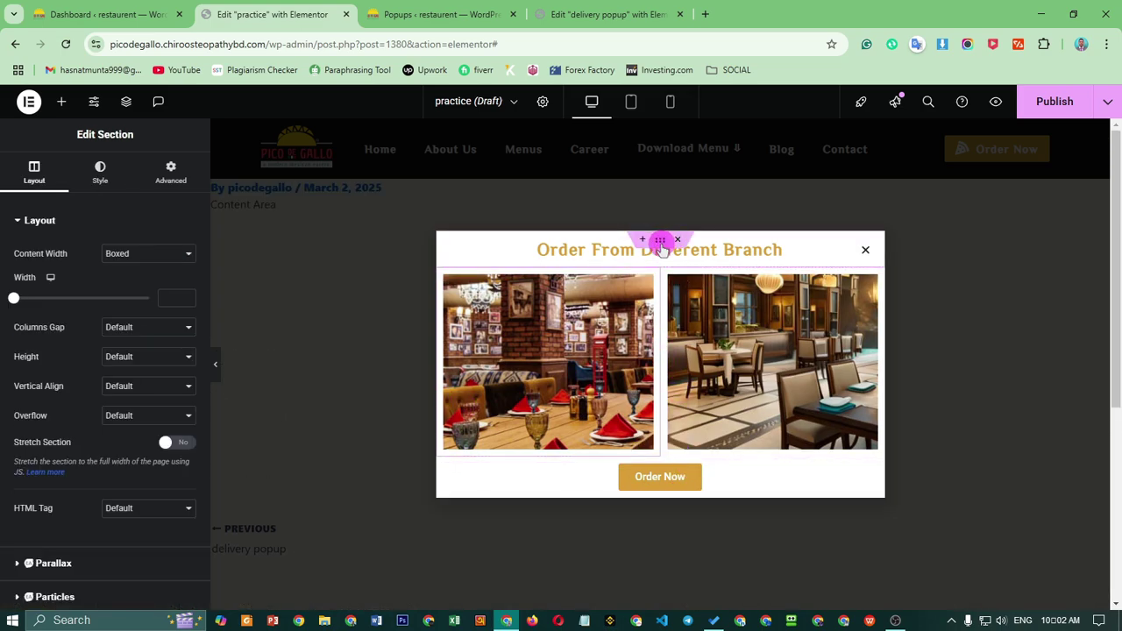
pyautogui.click(166, 175)
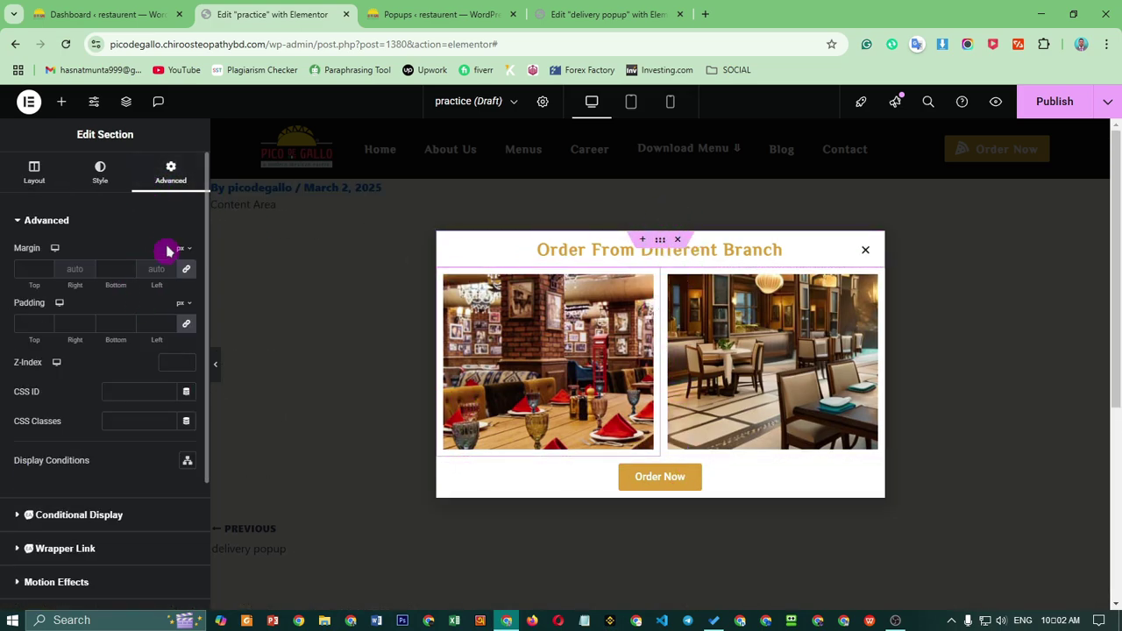
pyautogui.click(32, 270)
pyautogui.write('30')
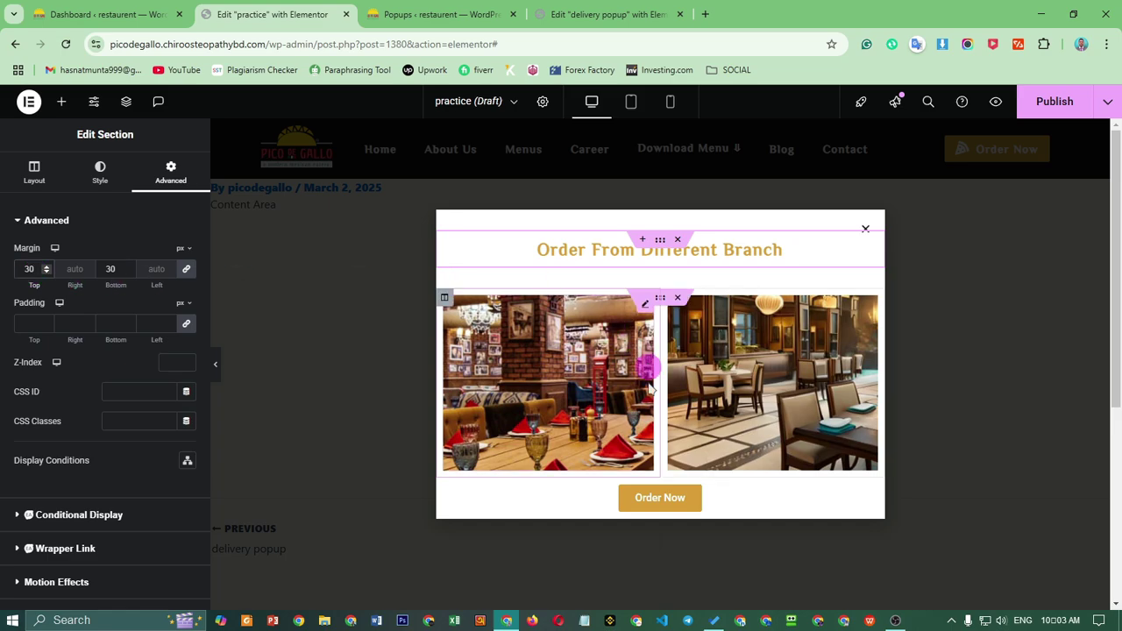
# - Set the top and bottom margins of the Order Now button's section to 30 px
pyautogui.click(663, 478)
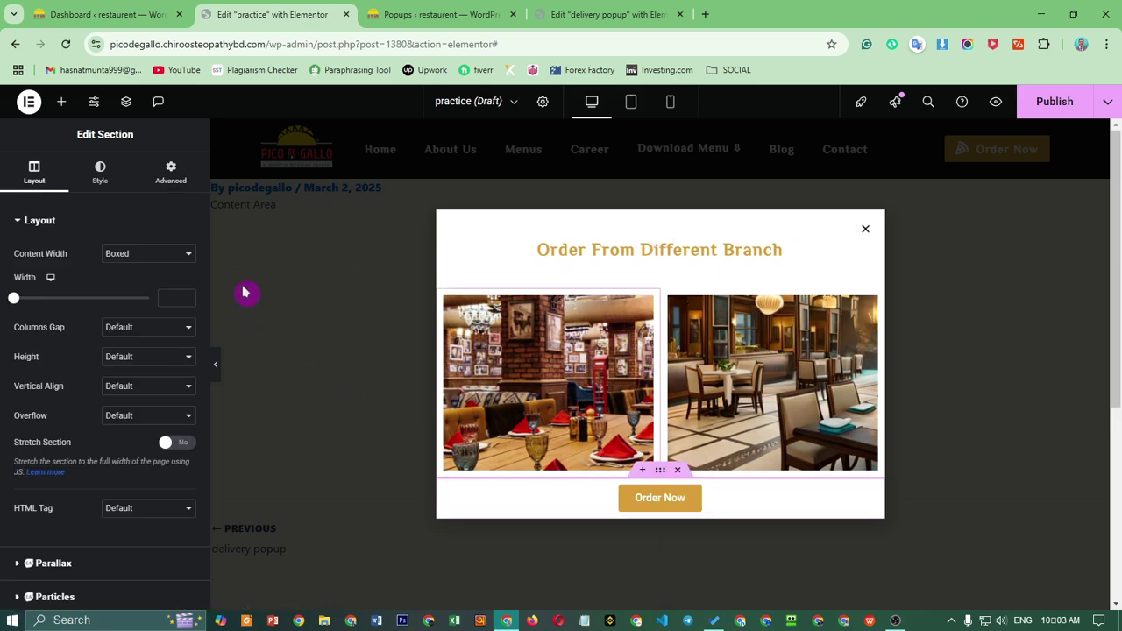
pyautogui.click(165, 180)
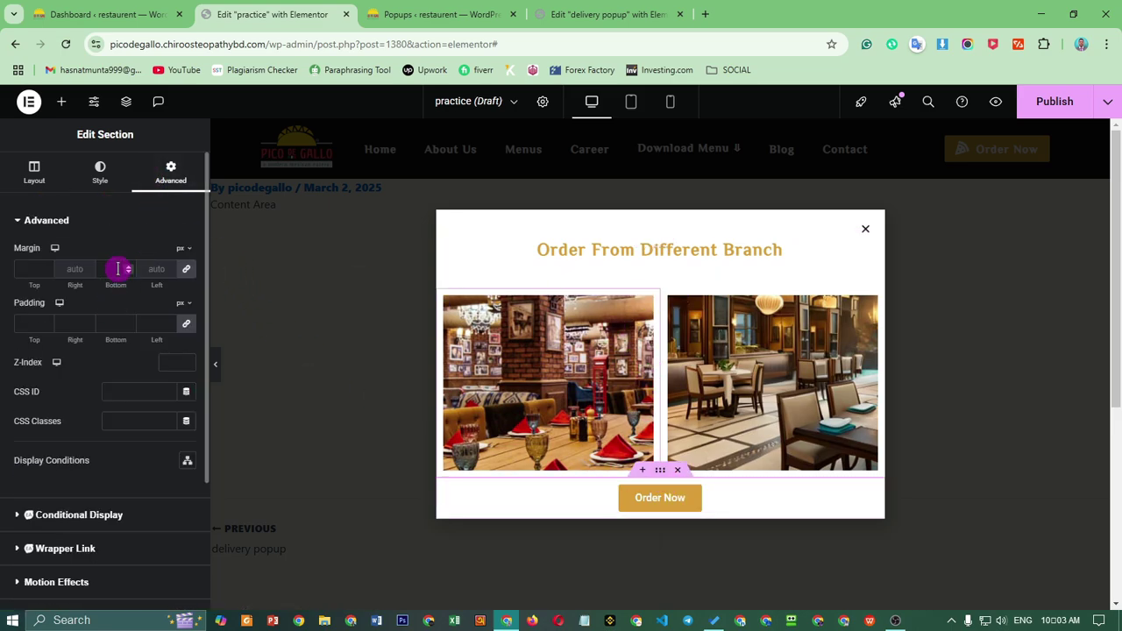
pyautogui.click(118, 269)
pyautogui.write('30')
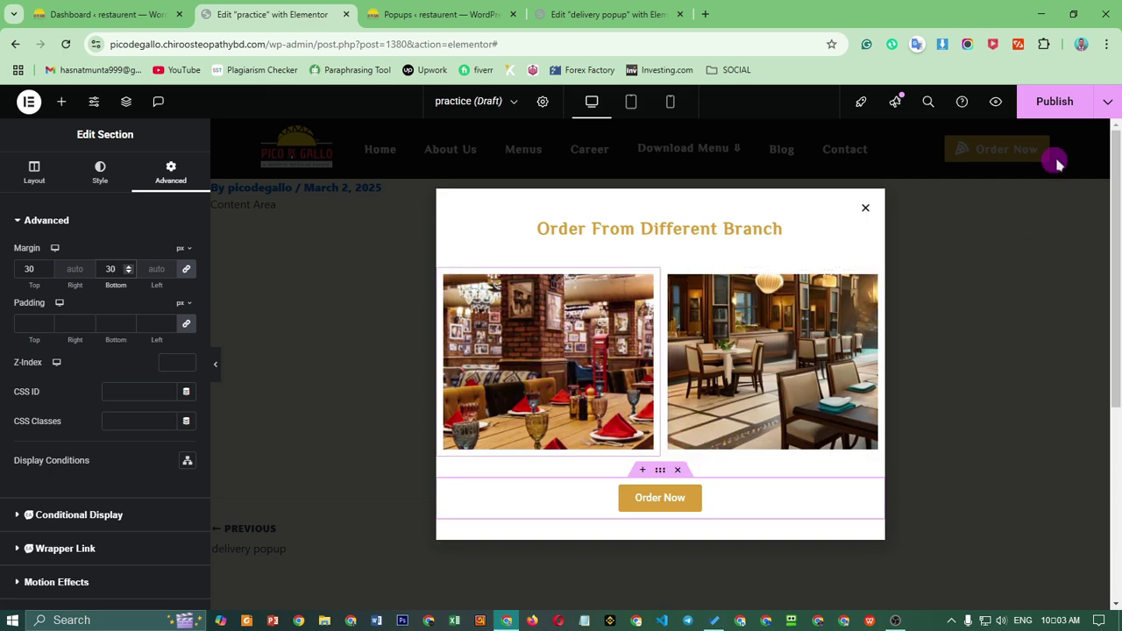
# - Start publishing the popup and add a display condition that includes Singular, Pages, Home
pyautogui.click(1056, 104)
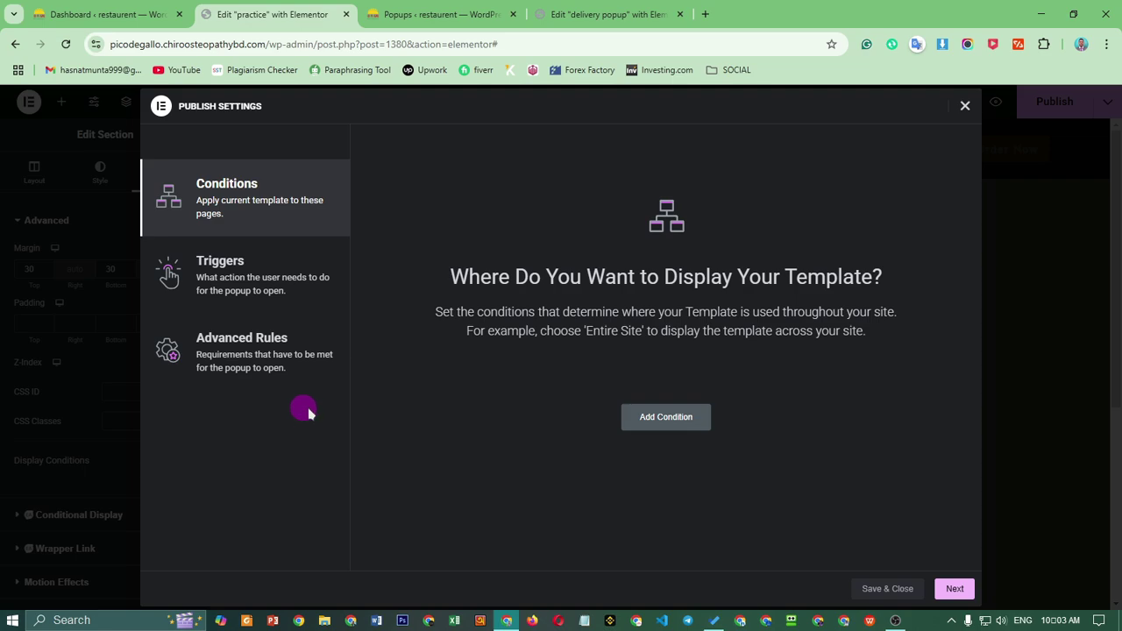
pyautogui.click(664, 424)
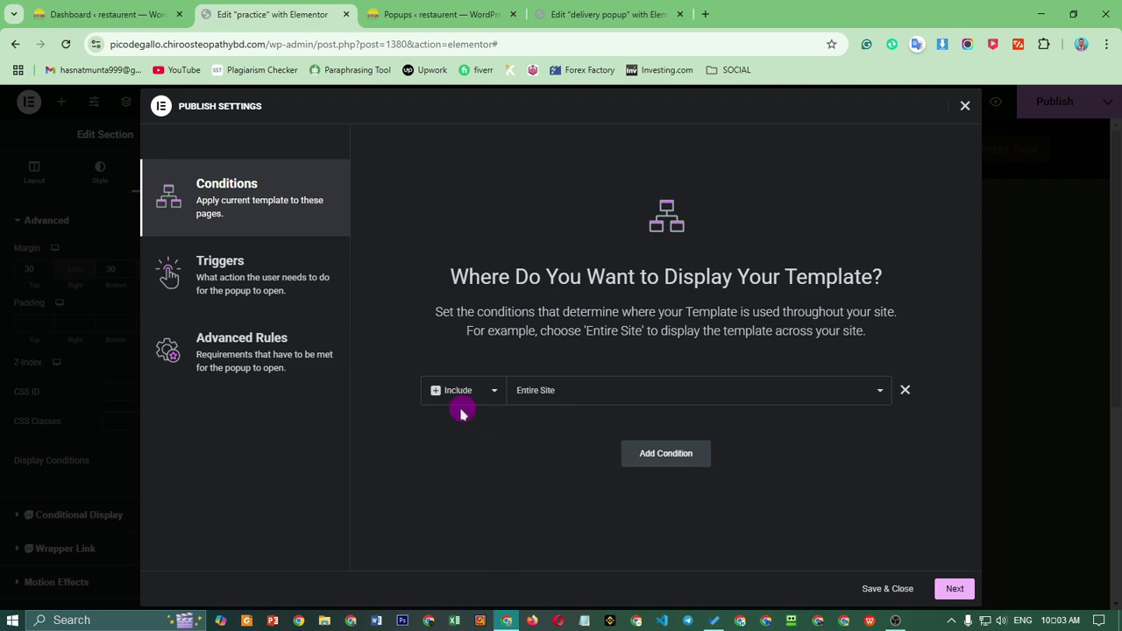
pyautogui.click(698, 397)
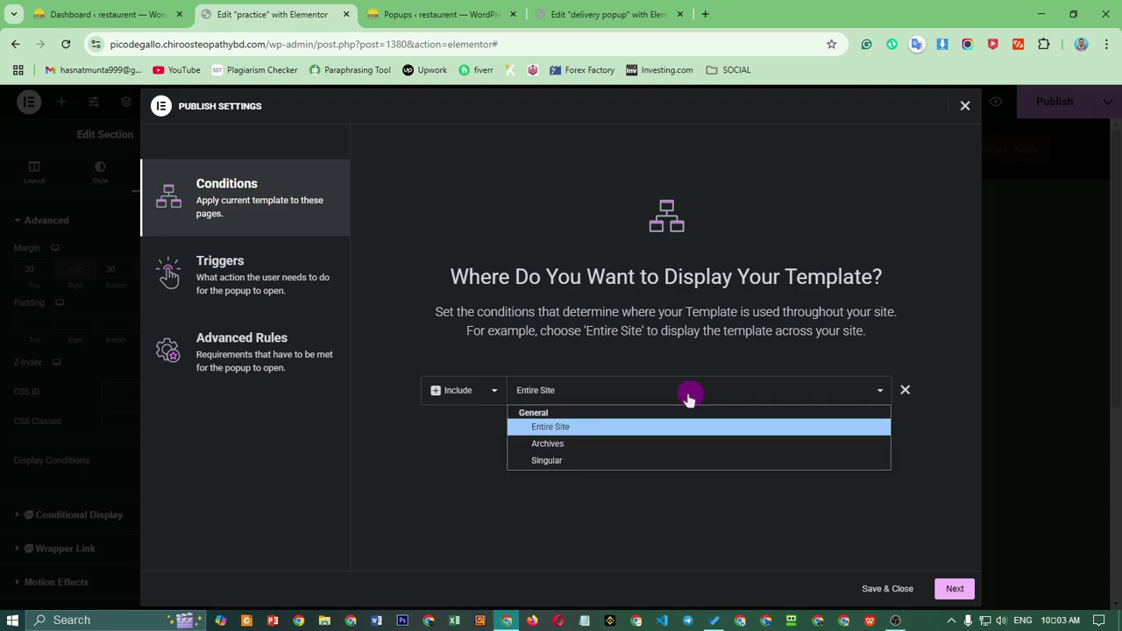
pyautogui.click(599, 462)
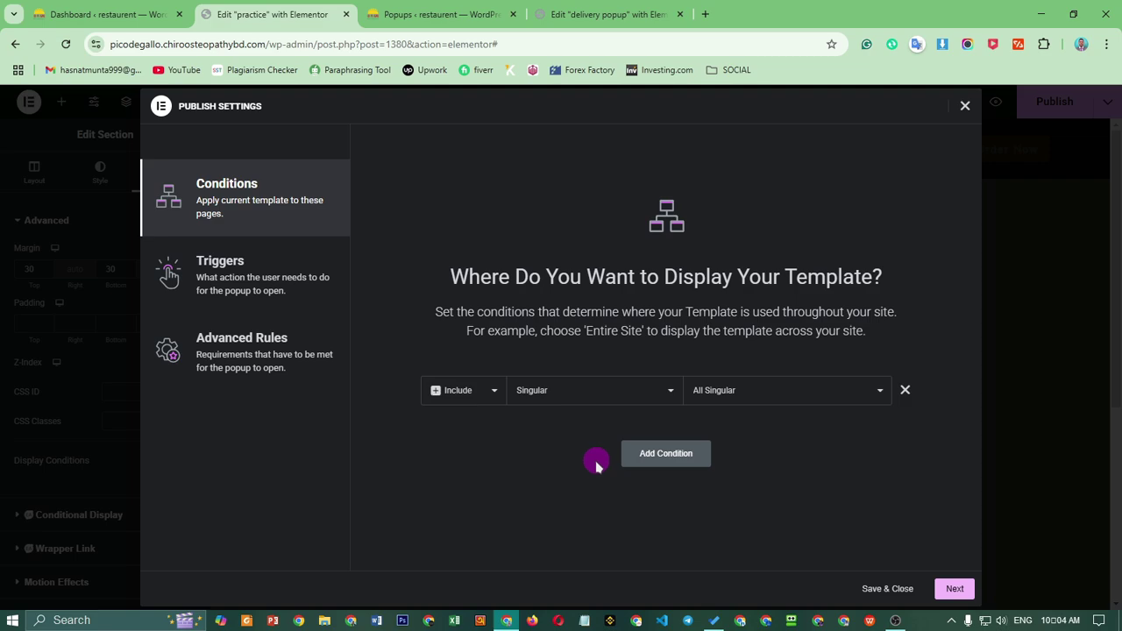
pyautogui.click(760, 395)
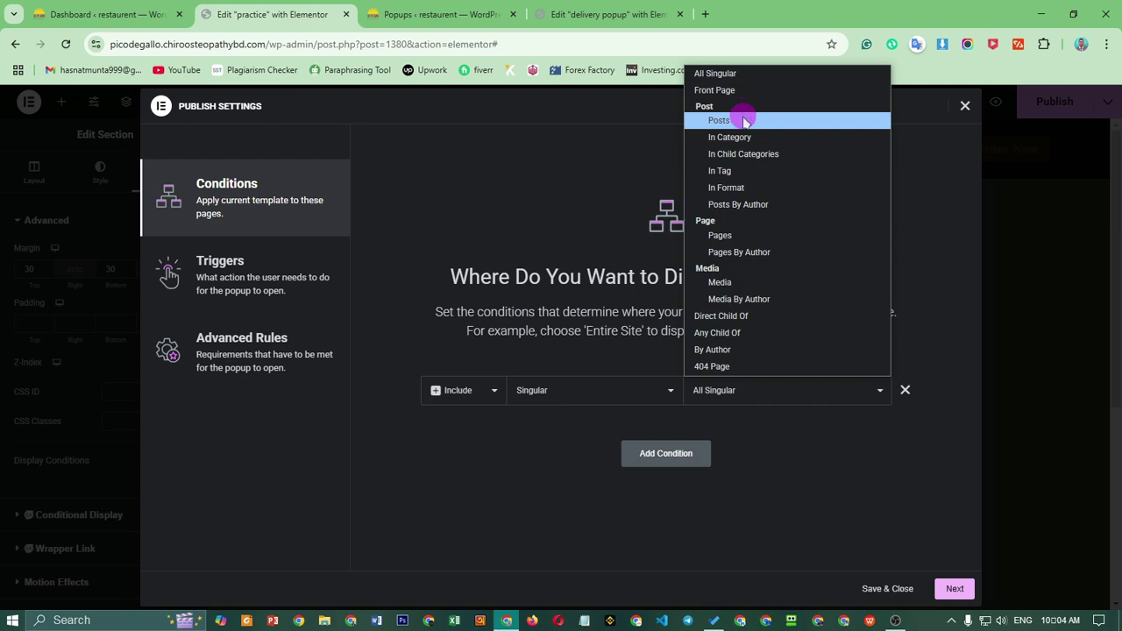
pyautogui.click(750, 236)
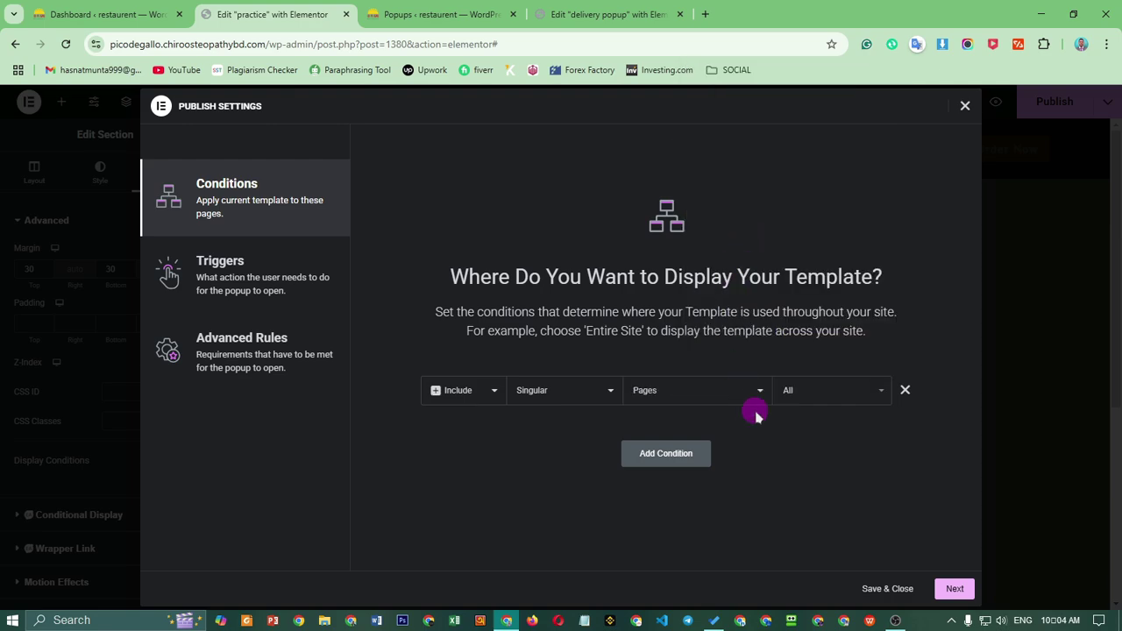
pyautogui.click(803, 391)
pyautogui.write('home')
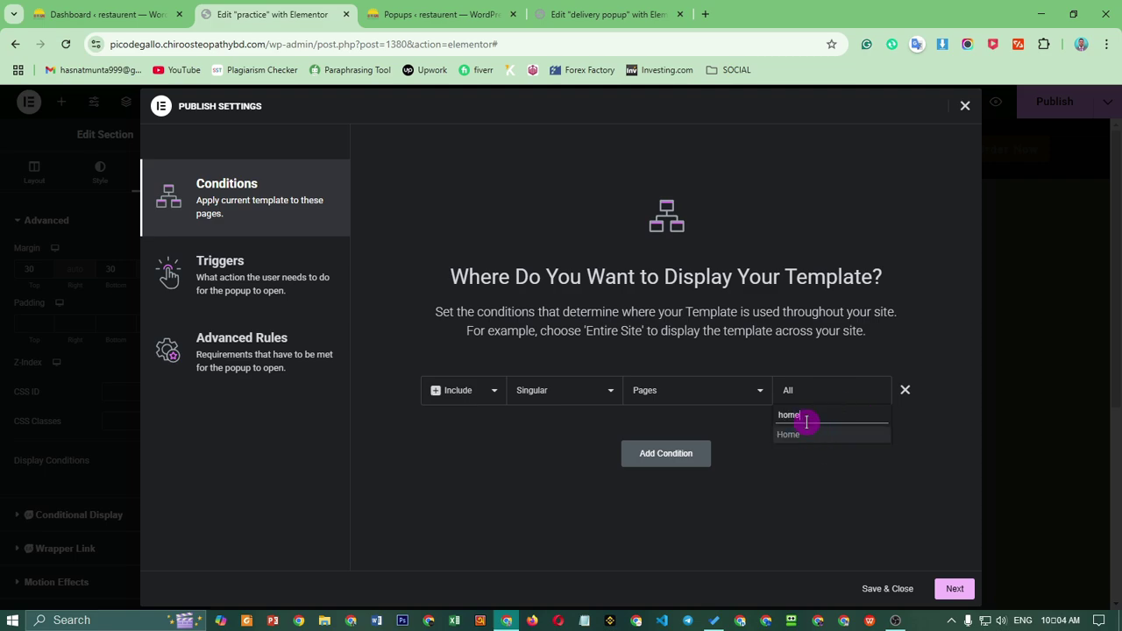
pyautogui.click(798, 435)
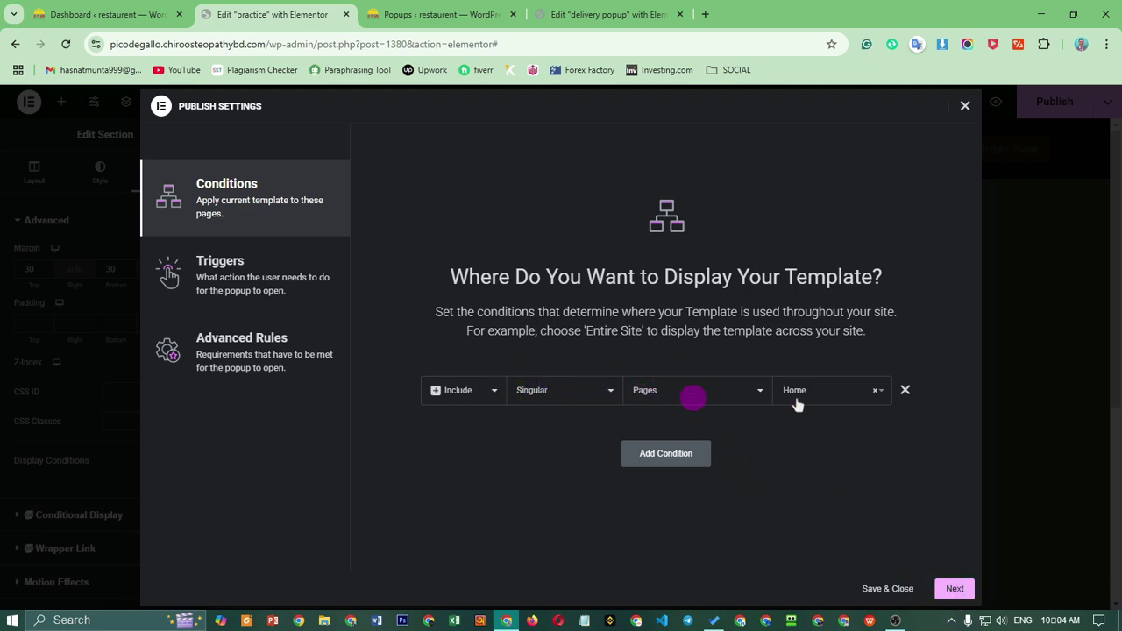
# - Enable the On Page Load trigger for the popup and set its delay to 3 seconds
pyautogui.click(955, 589)
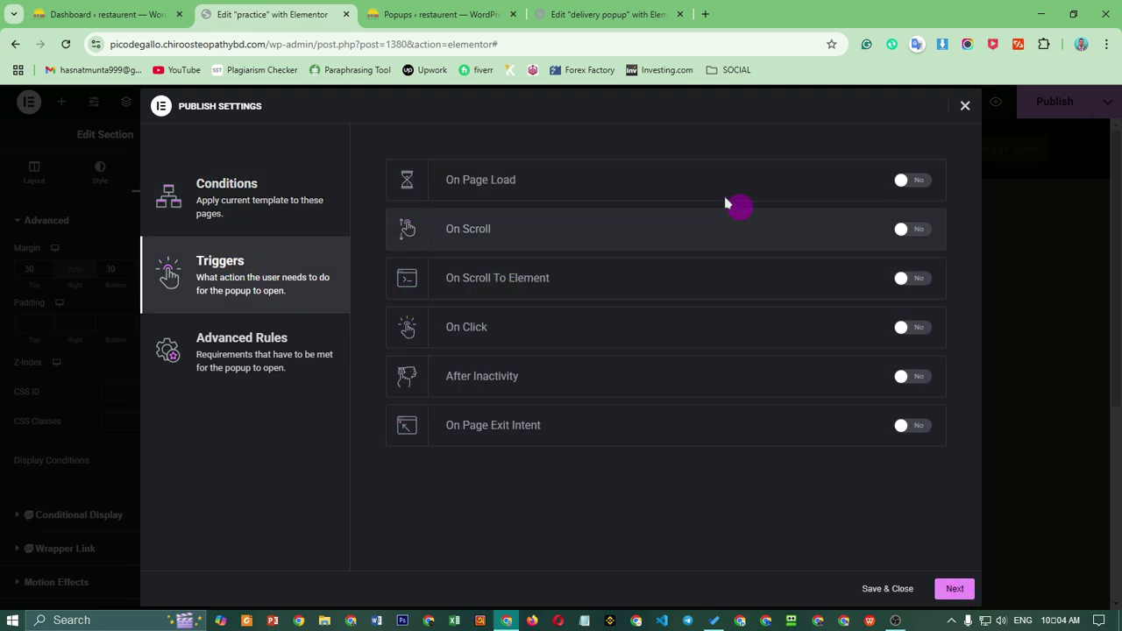
pyautogui.click(917, 181)
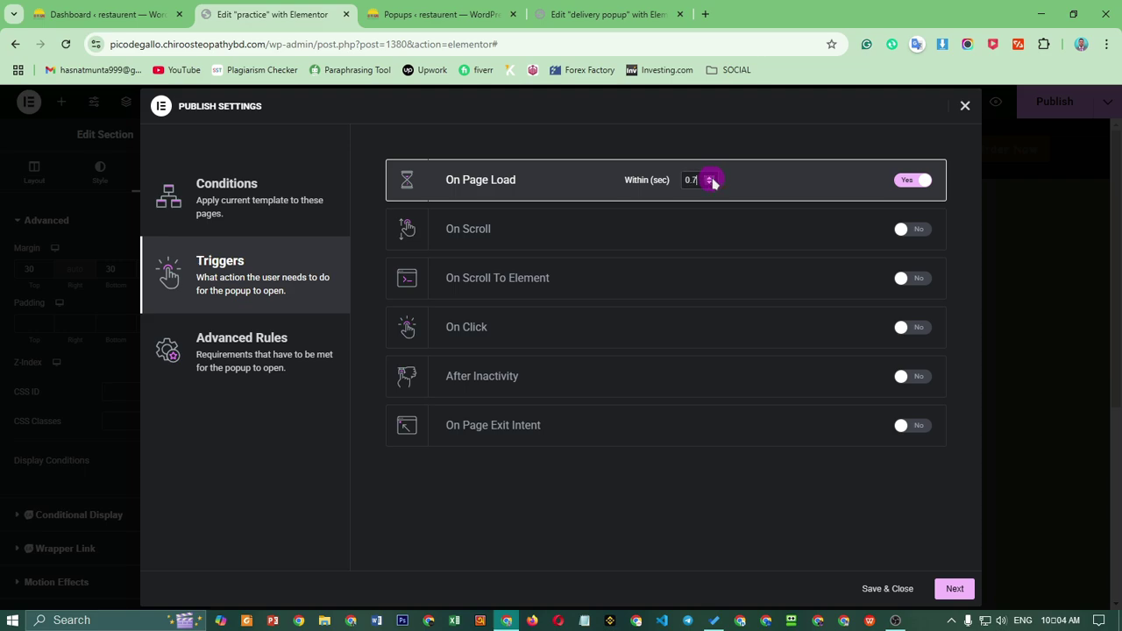
pyautogui.click(711, 178)
pyautogui.click(709, 178)
pyautogui.click(709, 178)
pyautogui.moveTo(697, 180); pyautogui.dragTo(668, 180)
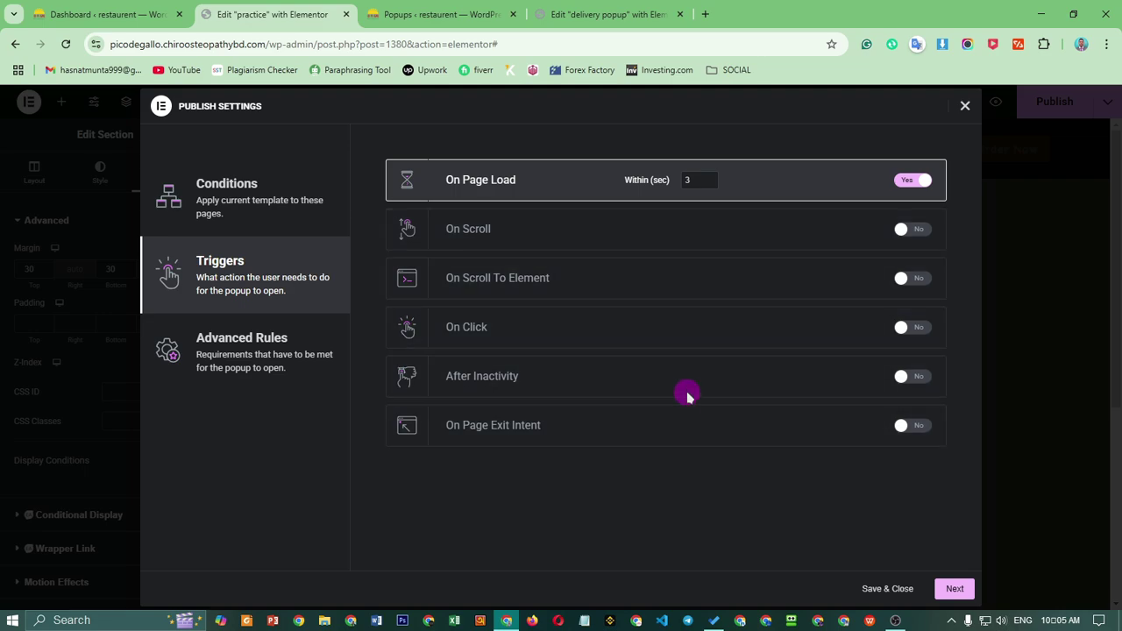
# - Enable the On Scroll trigger, check its direction and percentage options, and disable it again
pyautogui.click(917, 229)
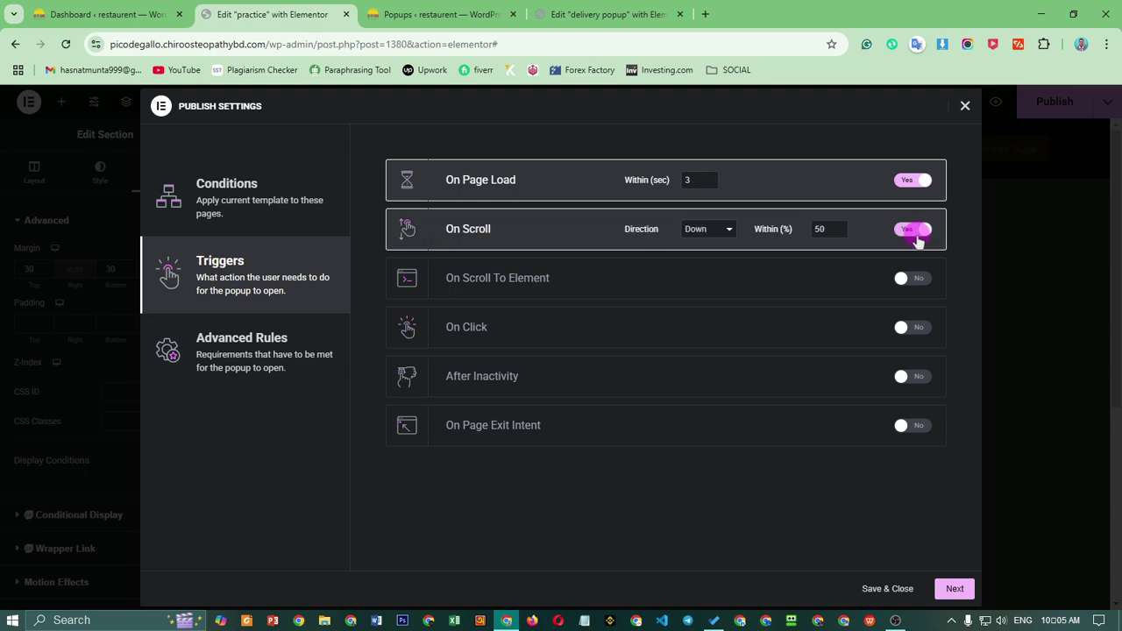
pyautogui.click(707, 231)
pyautogui.doubleClick(824, 228)
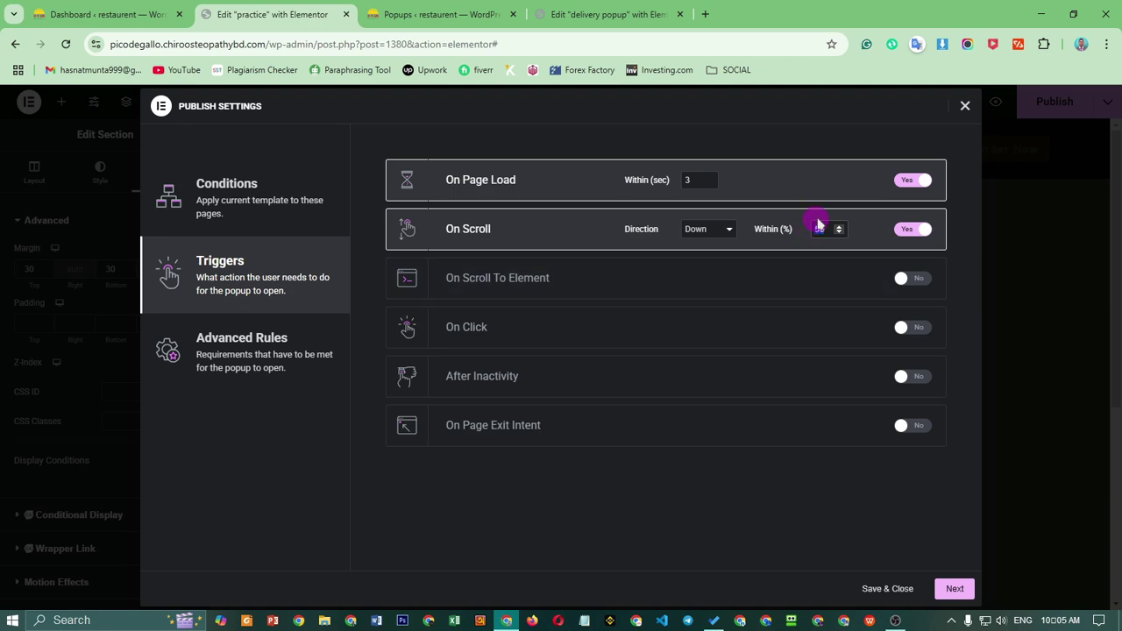
pyautogui.click(820, 230)
pyautogui.doubleClick(820, 230)
pyautogui.click(831, 232)
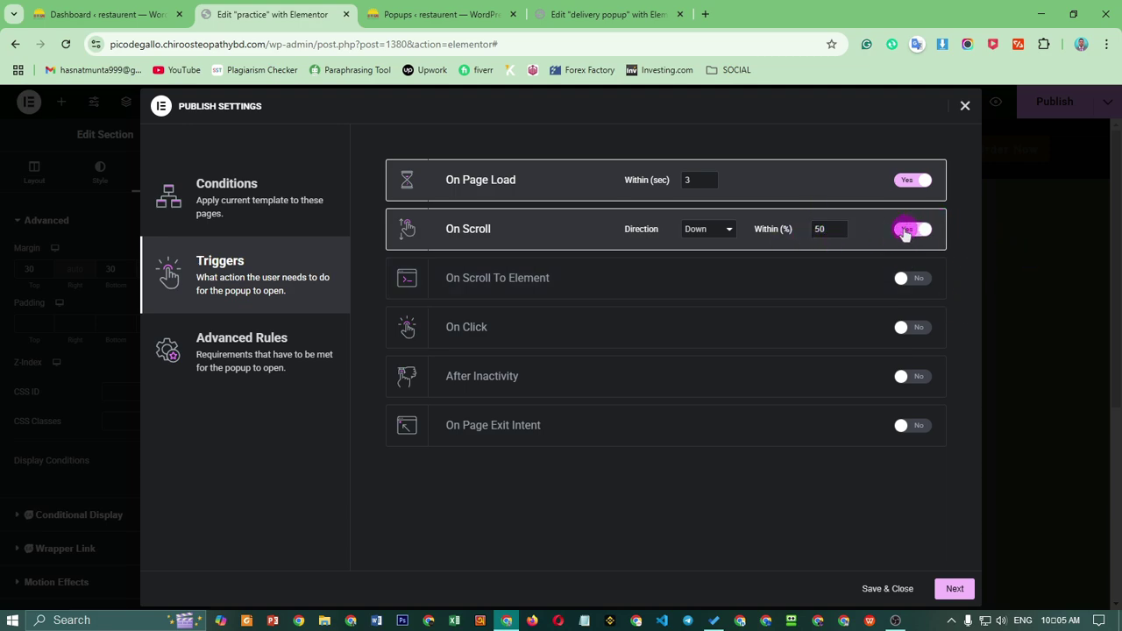
pyautogui.click(912, 231)
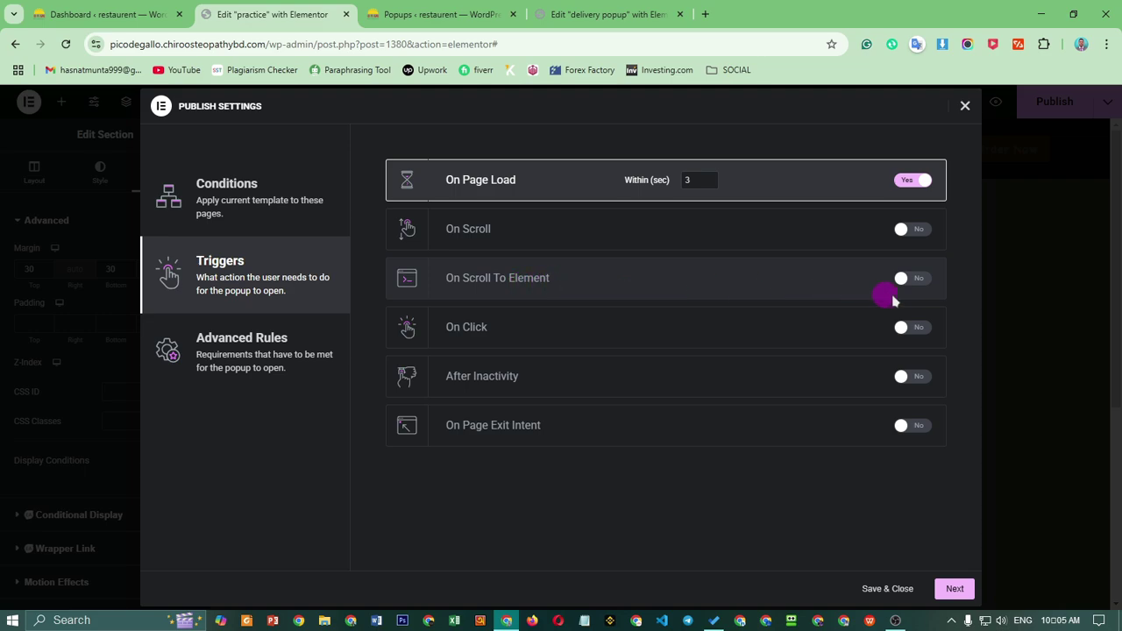
# - Enable the On Scroll To Element trigger, check its selector option, and disable it again
pyautogui.click(916, 281)
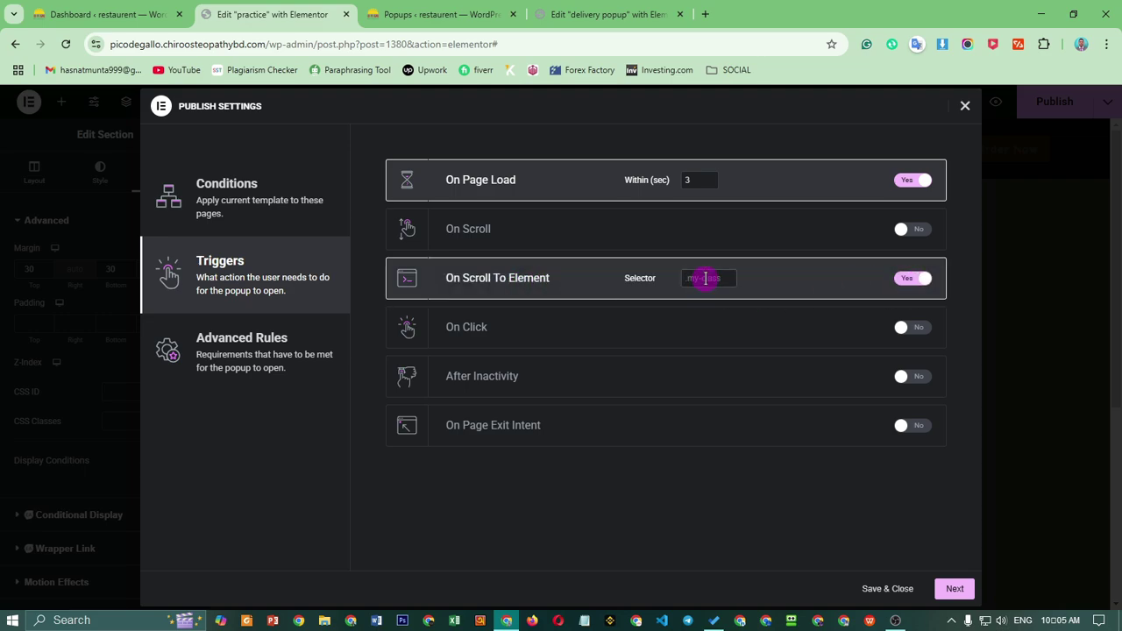
pyautogui.click(706, 278)
pyautogui.click(917, 281)
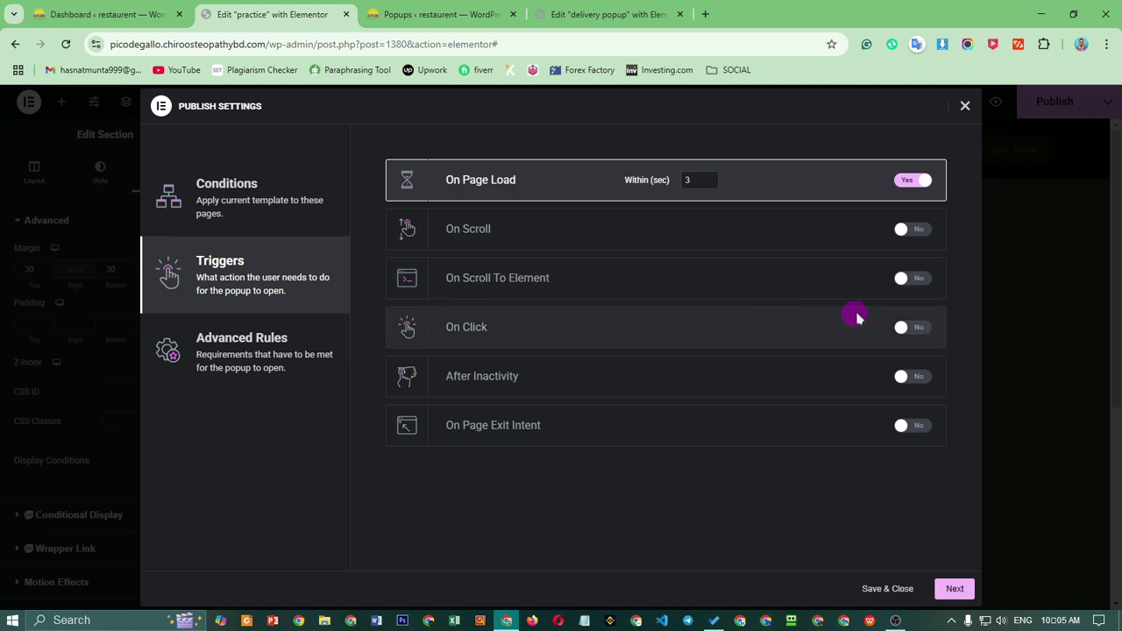
# - Enable the On Click trigger, check its number of clicks option, and disable it again
pyautogui.click(912, 332)
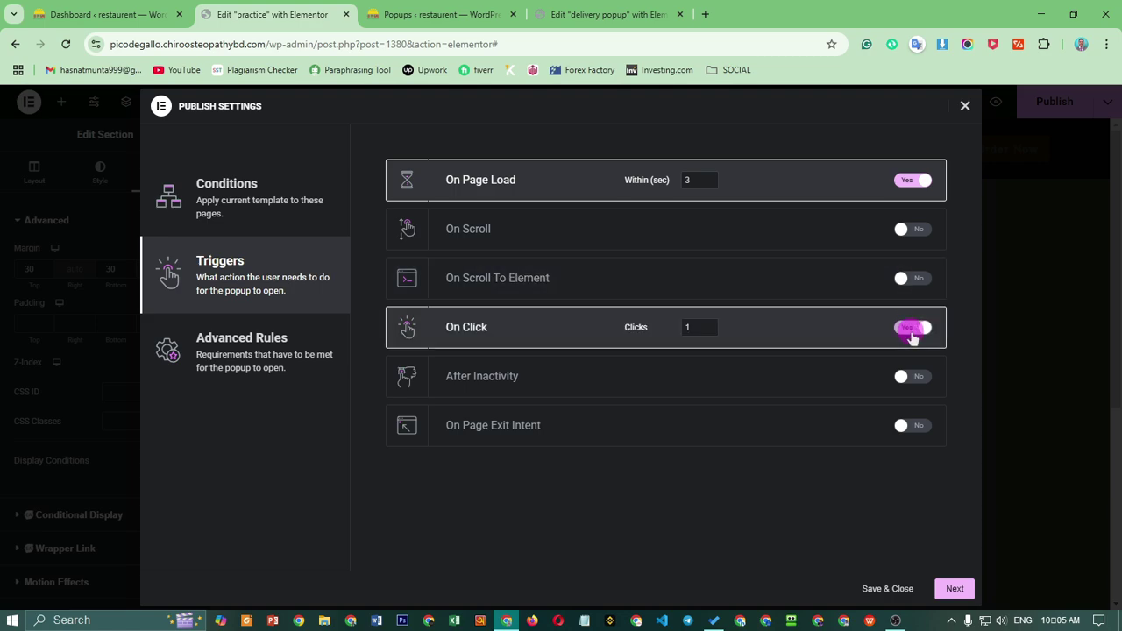
pyautogui.click(710, 325)
pyautogui.click(710, 331)
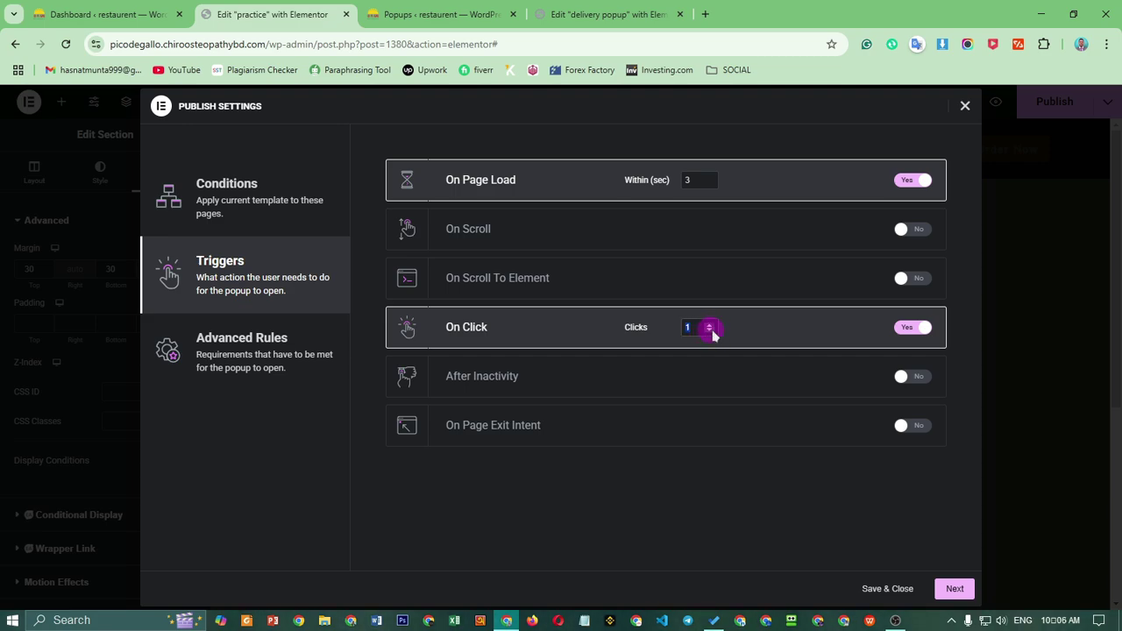
pyautogui.click(906, 327)
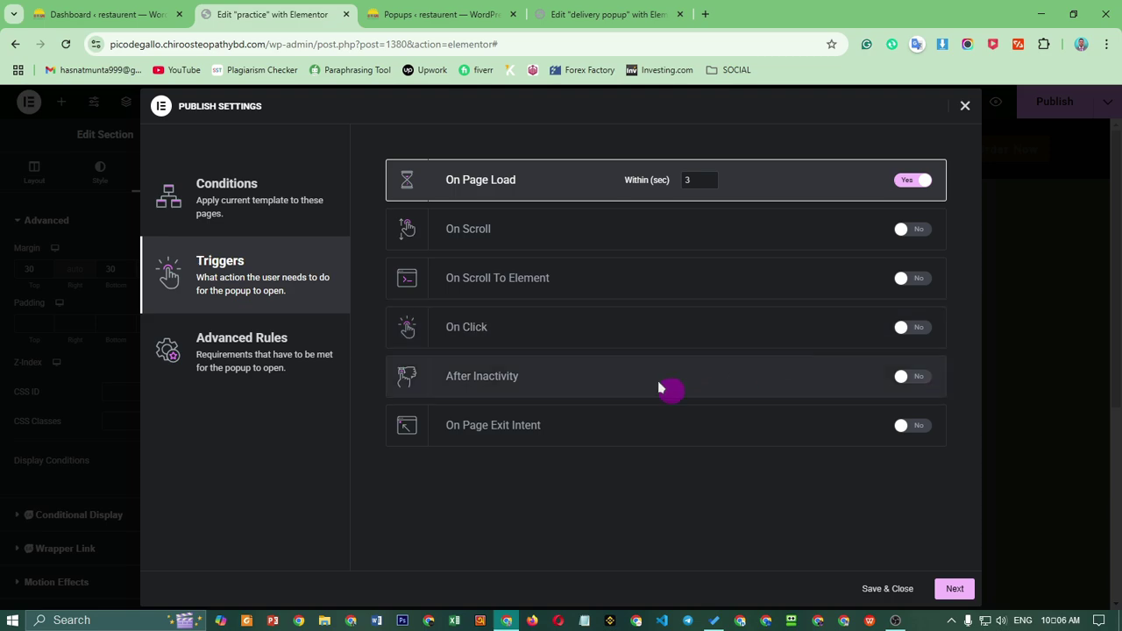
# - Enable the After Inactivity trigger, try a 10-second delay, and disable the trigger again
pyautogui.click(895, 384)
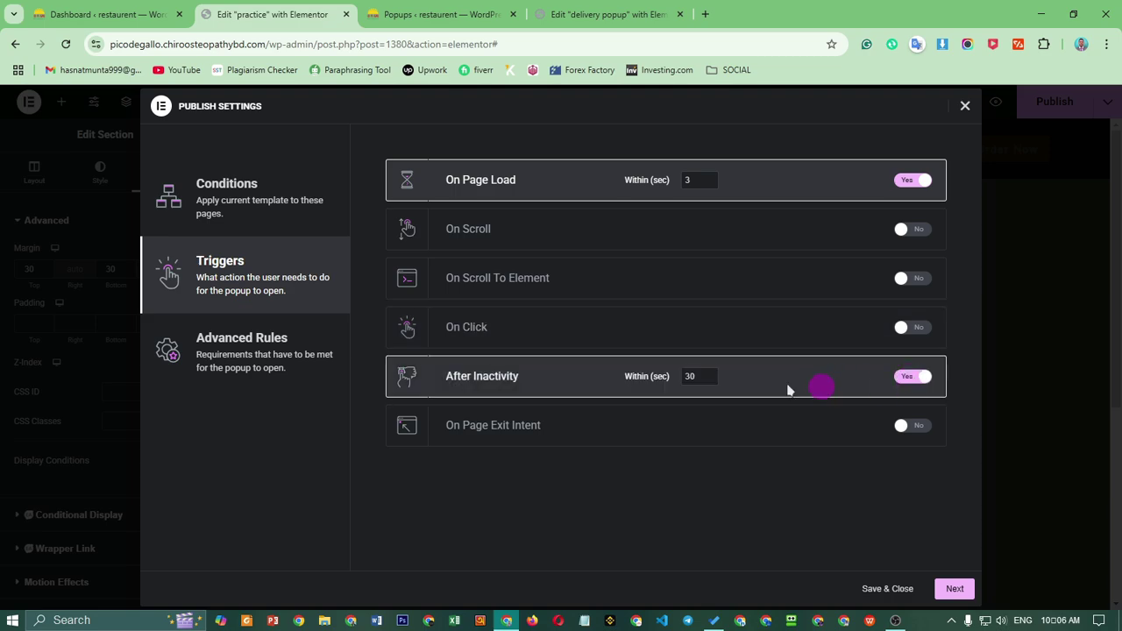
pyautogui.doubleClick(700, 376)
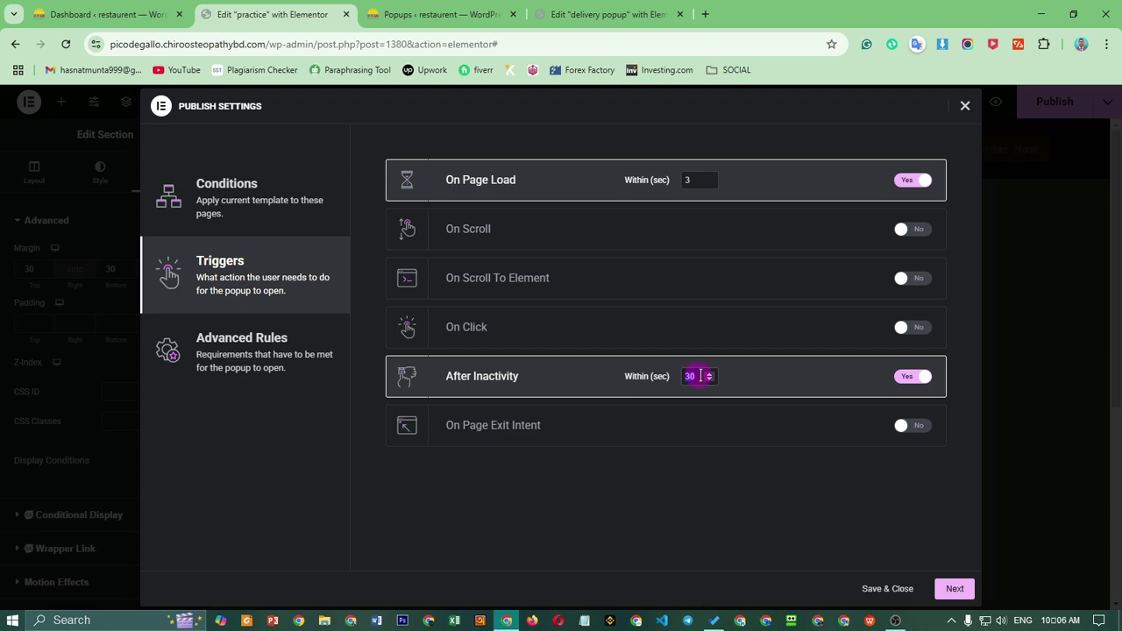
pyautogui.moveTo(702, 376); pyautogui.dragTo(653, 376)
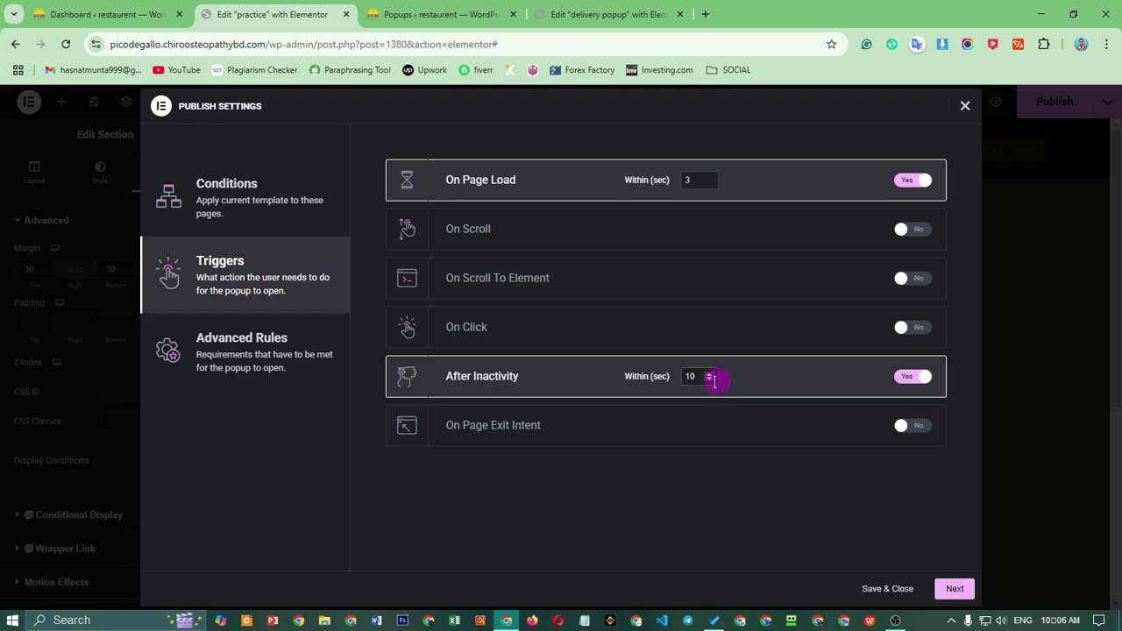
pyautogui.moveTo(673, 380); pyautogui.dragTo(697, 376)
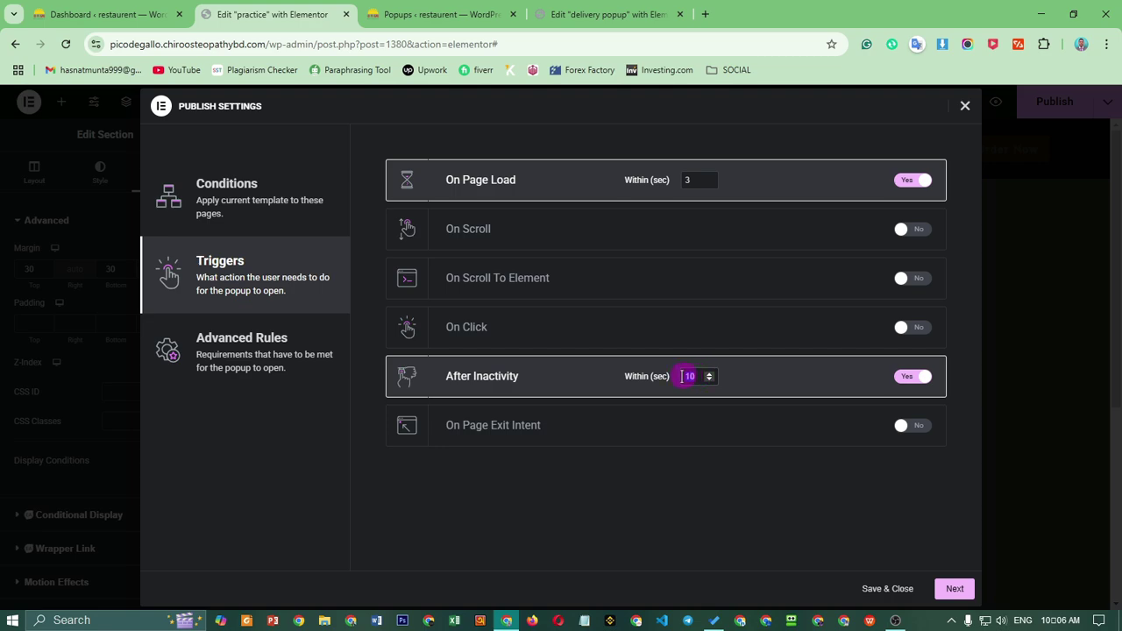
pyautogui.click(911, 380)
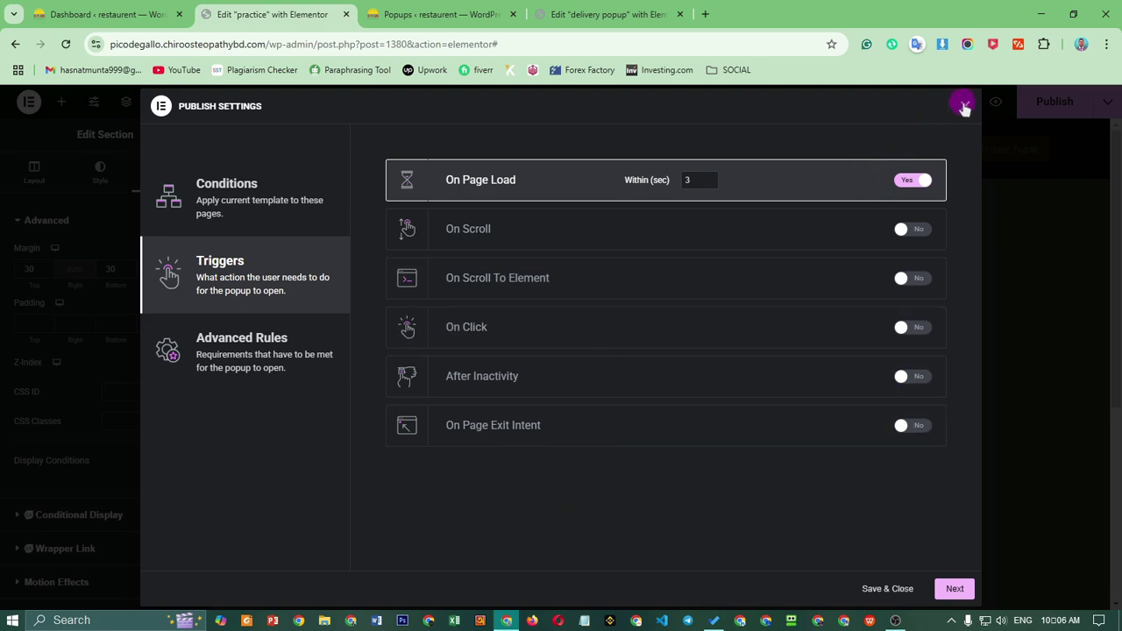
# - Enable the On Page Exit Intent trigger and disable it again
pyautogui.click(925, 430)
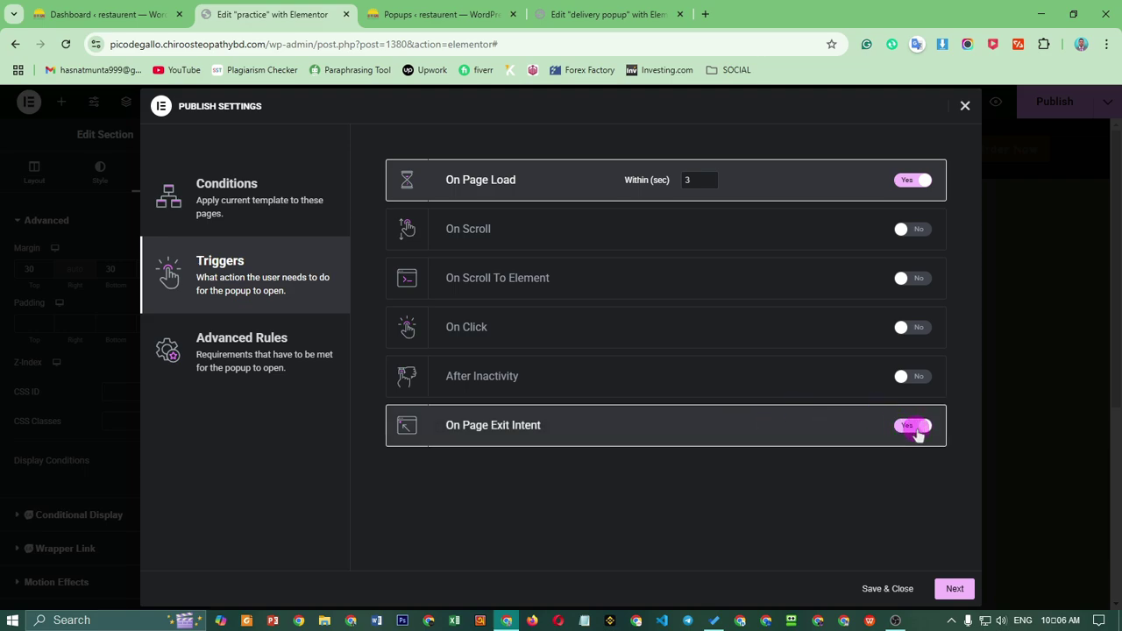
pyautogui.click(905, 426)
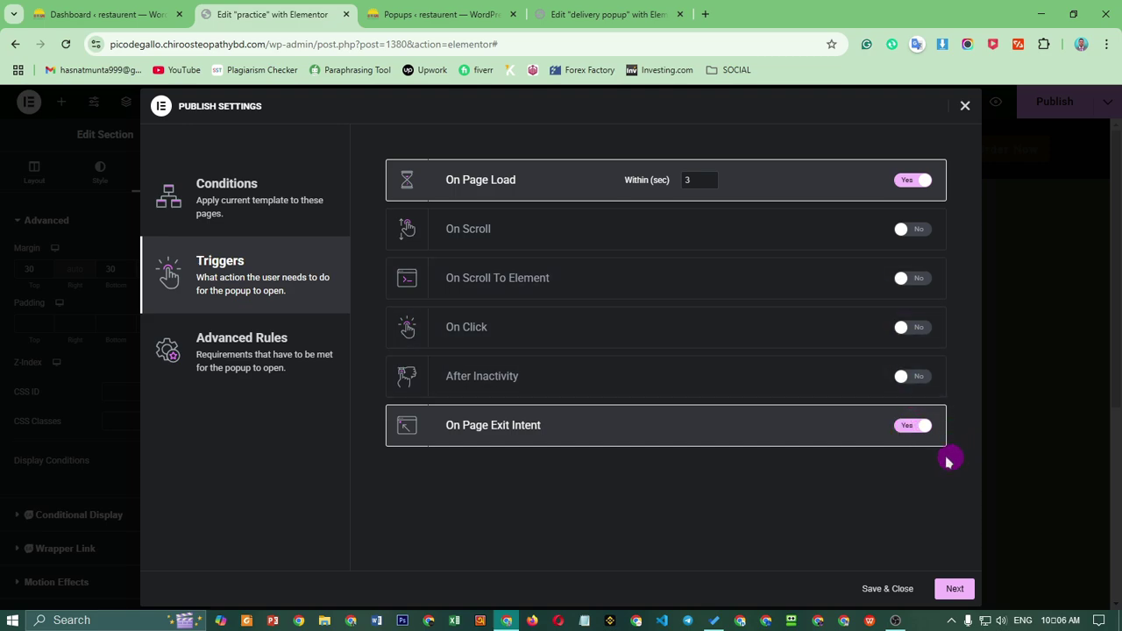
pyautogui.click(914, 426)
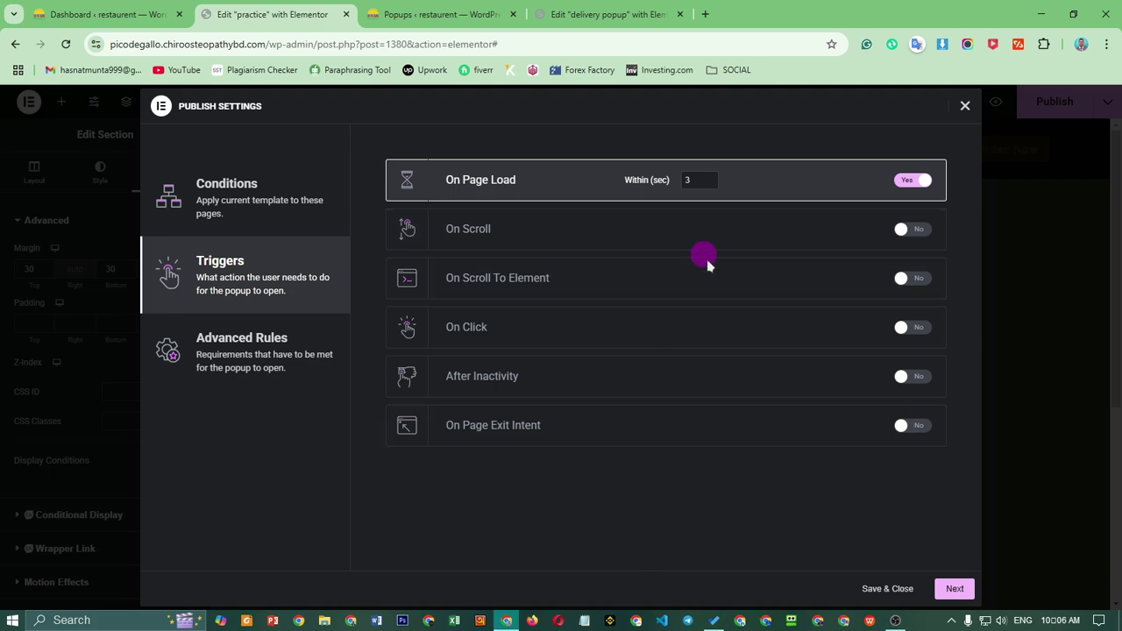
# - Open the Advanced Rules, enable Show after X sessions to check its sessions option, and disable the rule again
pyautogui.click(954, 590)
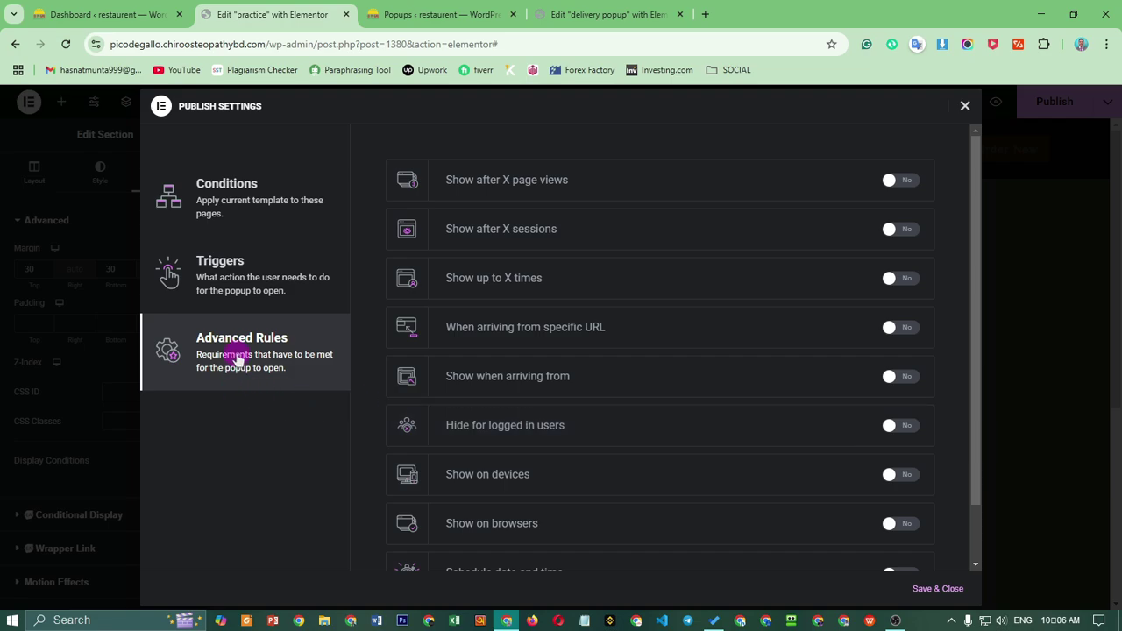
pyautogui.scroll(-1, 544, 375)
pyautogui.scroll(1, 646, 506)
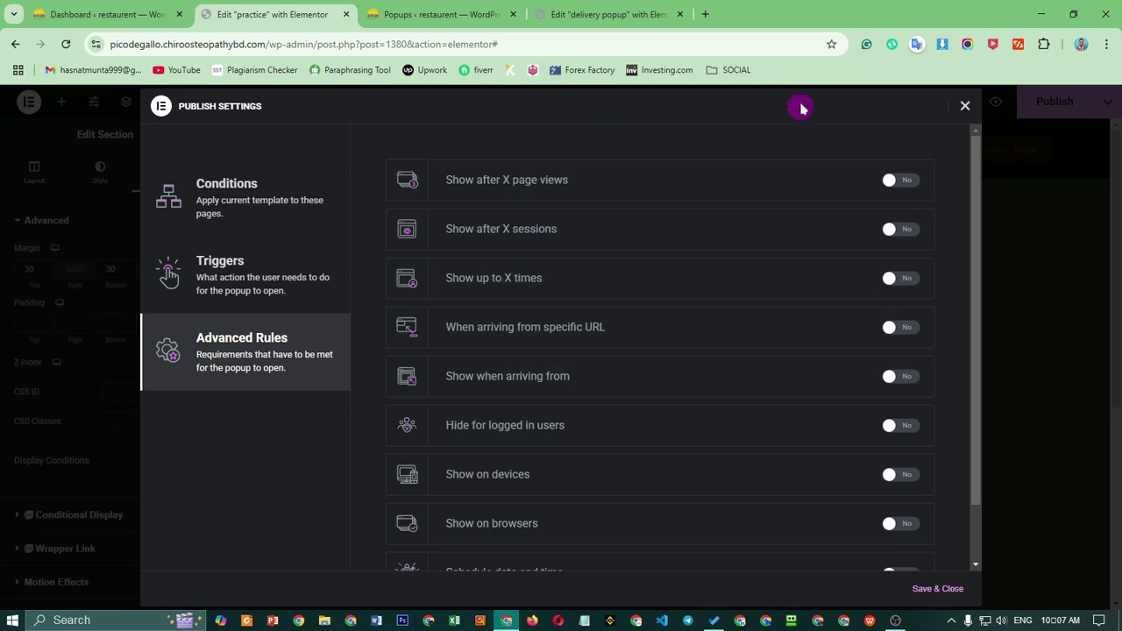
pyautogui.click(903, 230)
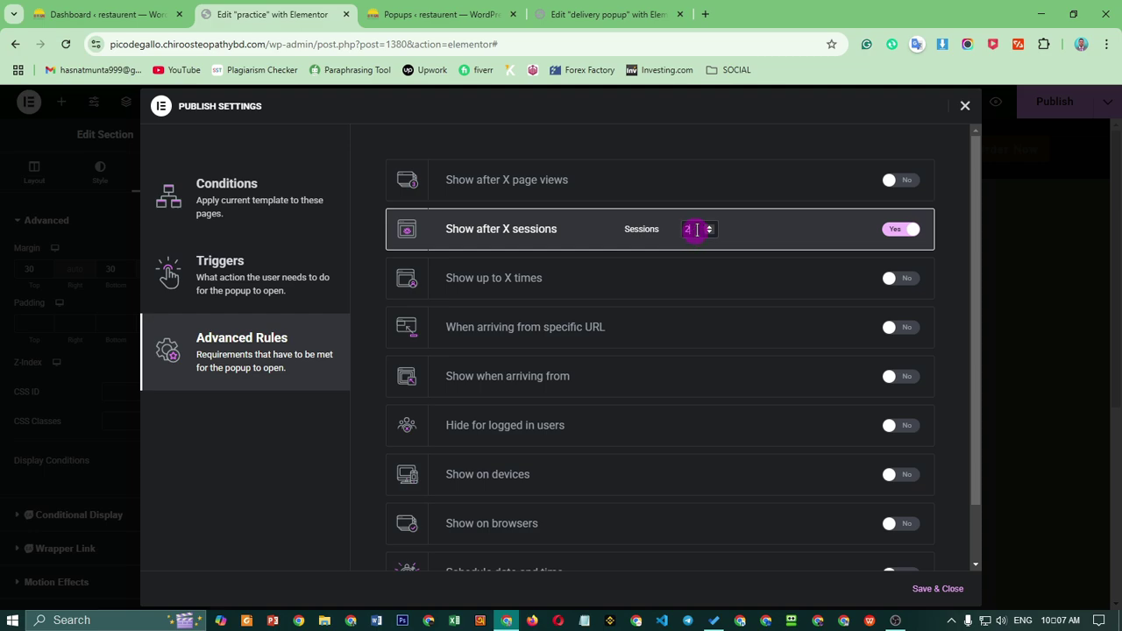
pyautogui.moveTo(697, 230); pyautogui.dragTo(691, 232)
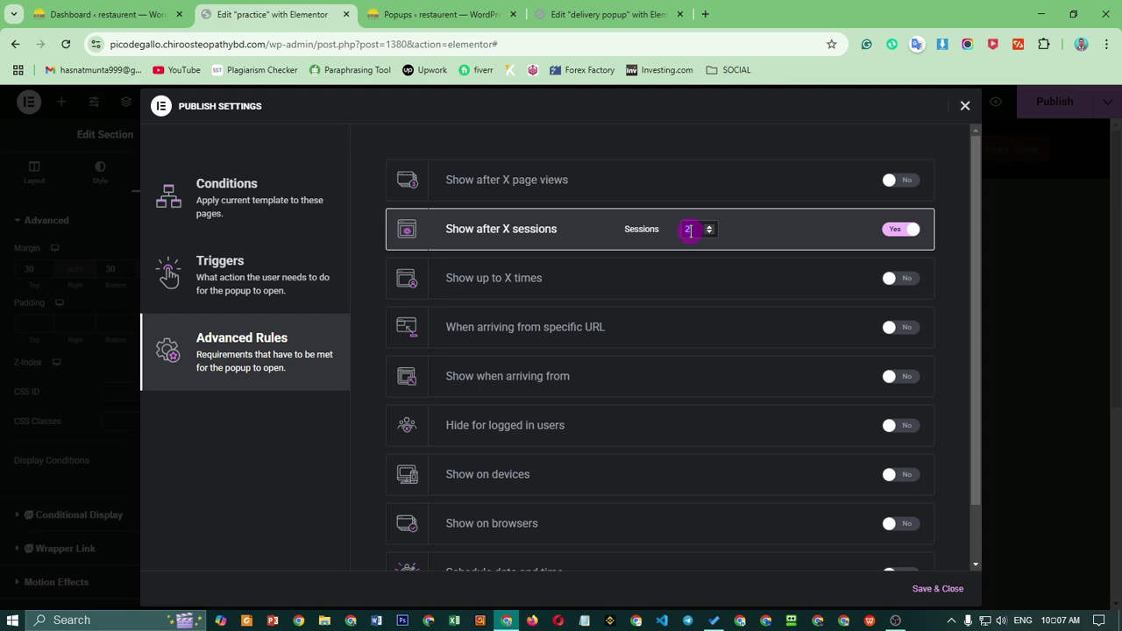
pyautogui.click(891, 229)
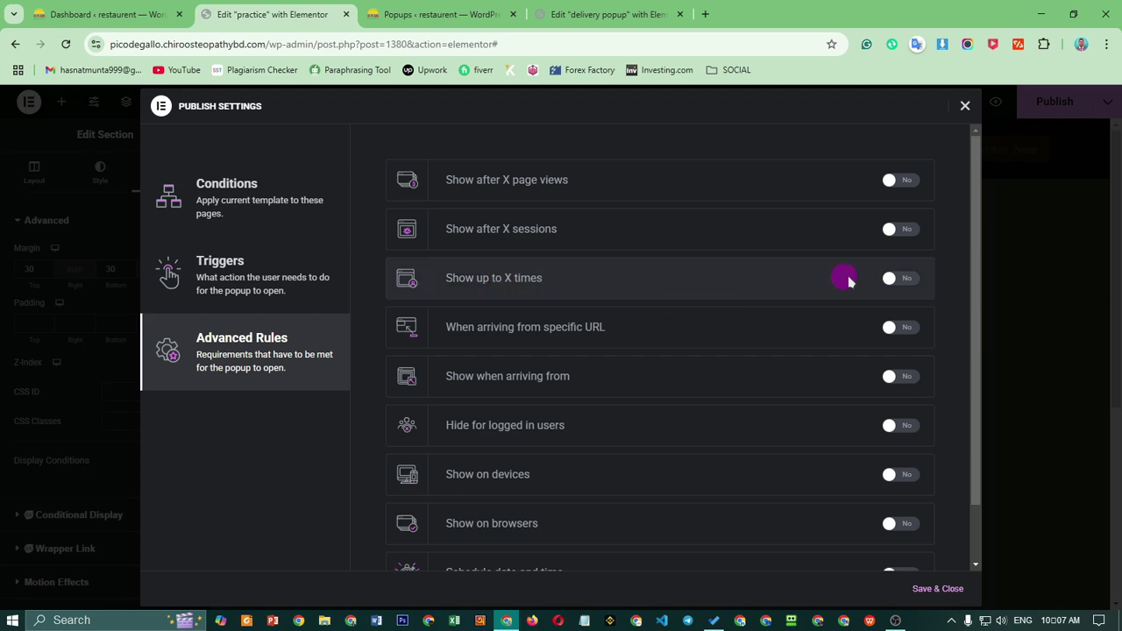
# - Enable the Show up to X times and When arriving from specific URL rules, check their options, and disable both again
pyautogui.click(896, 278)
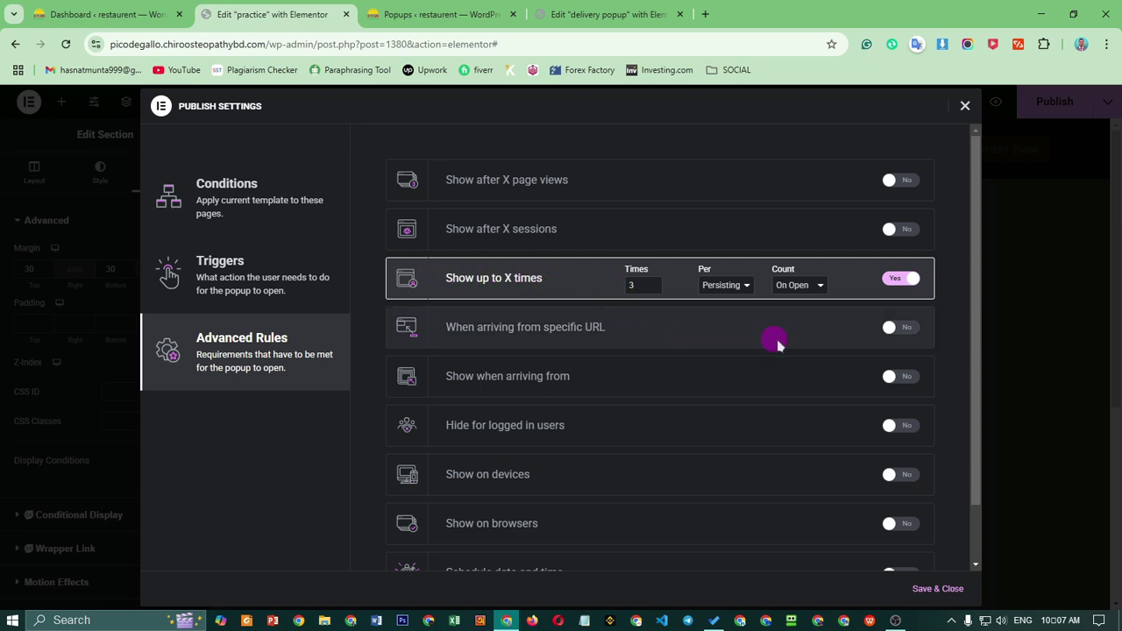
pyautogui.click(904, 328)
pyautogui.click(896, 280)
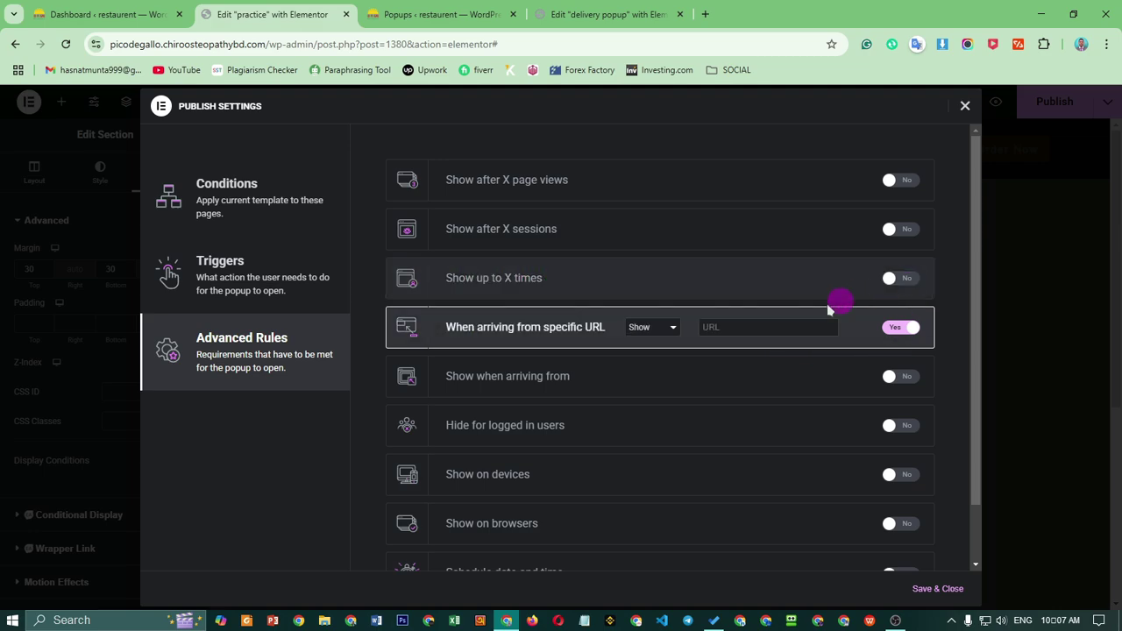
pyautogui.click(727, 328)
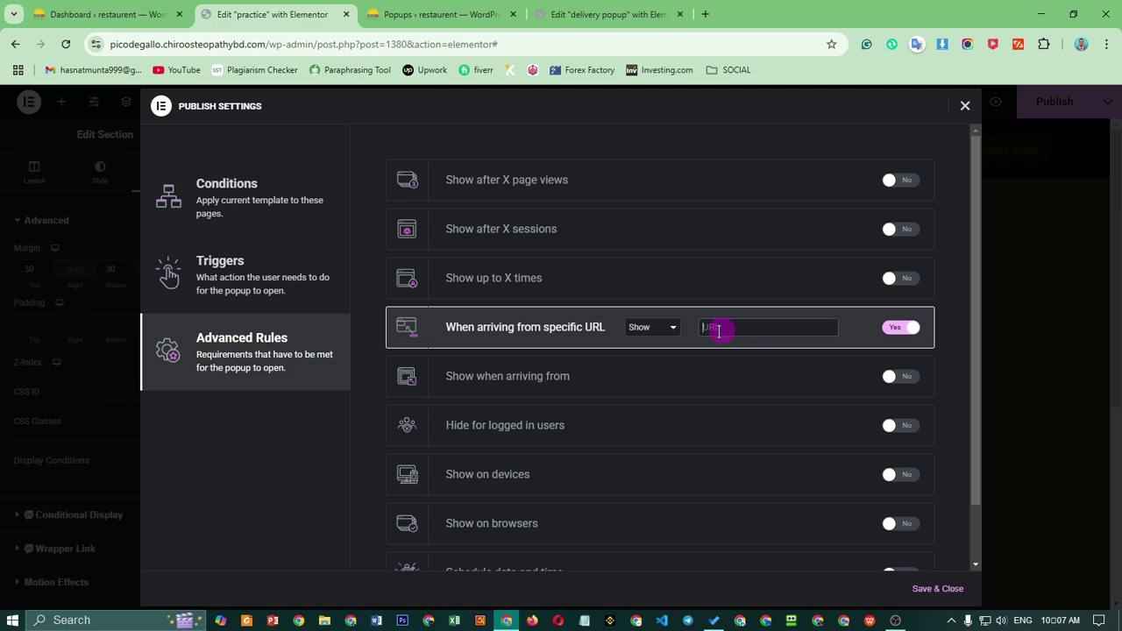
pyautogui.click(894, 327)
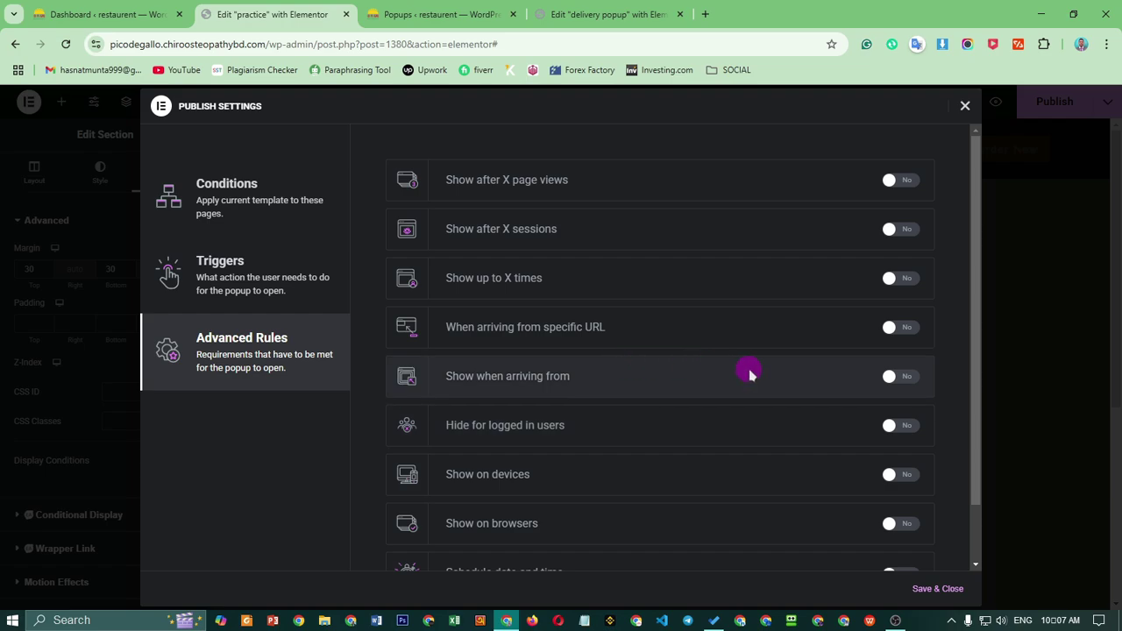
# - Try the Show when arriving from and Hide for logged in users rules, disabling each again, and enable Show on devices
pyautogui.click(903, 378)
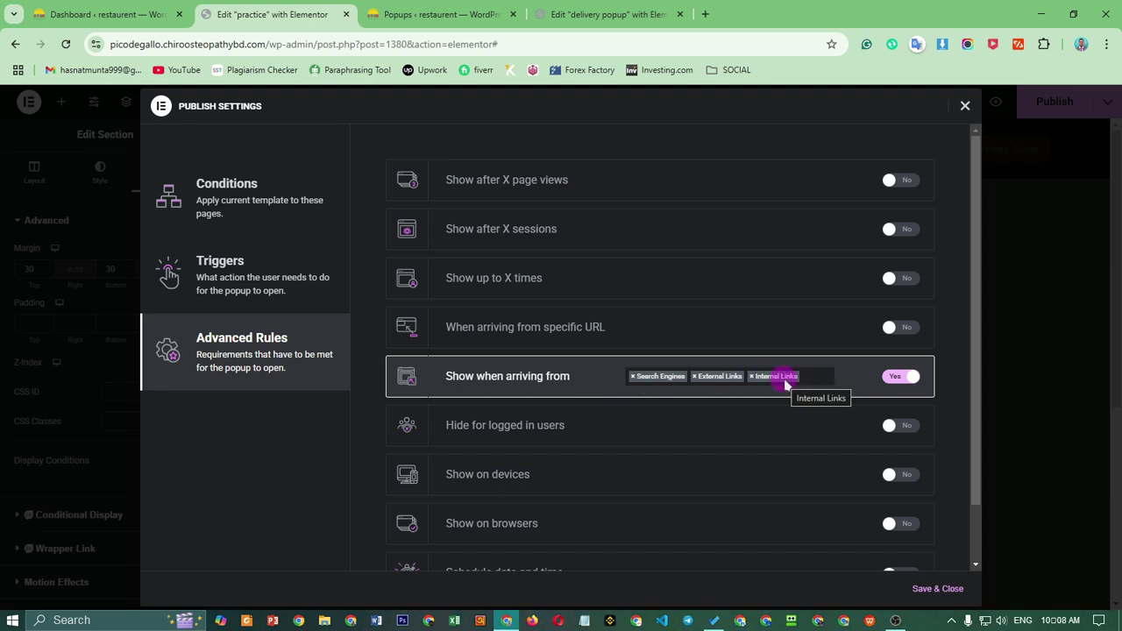
pyautogui.click(898, 377)
pyautogui.scroll(-1, 855, 434)
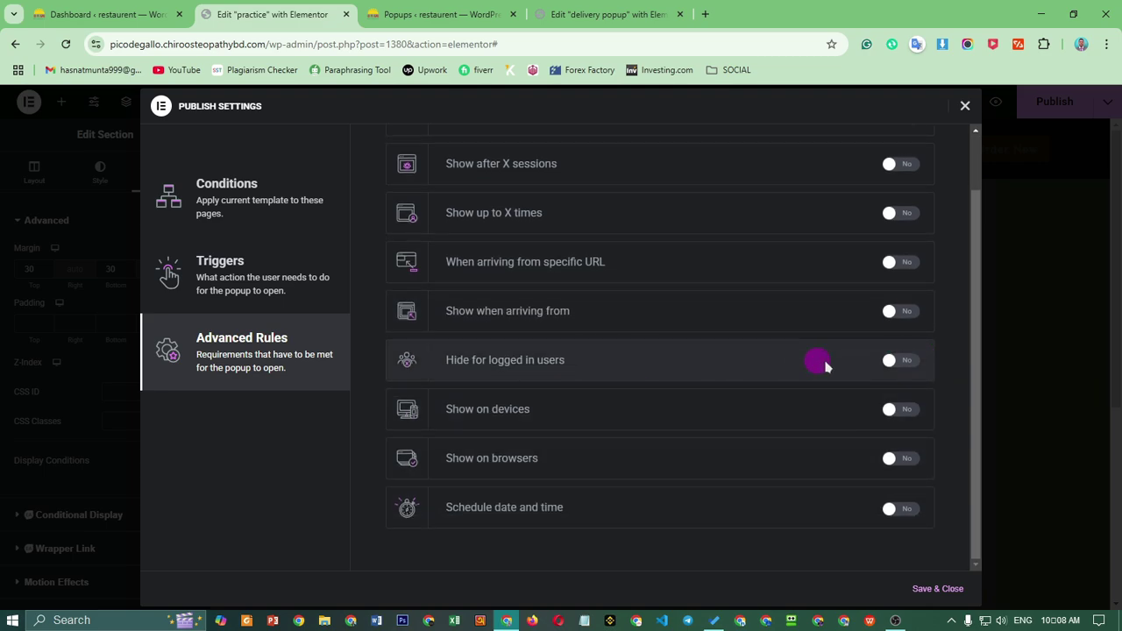
pyautogui.click(912, 363)
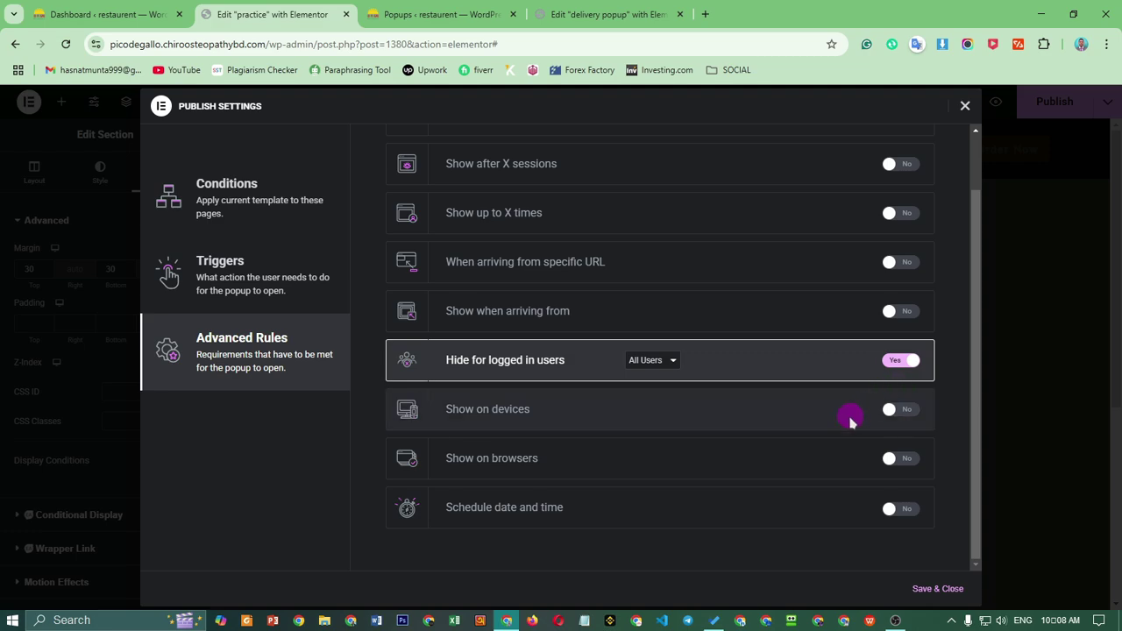
pyautogui.click(908, 412)
pyautogui.click(898, 363)
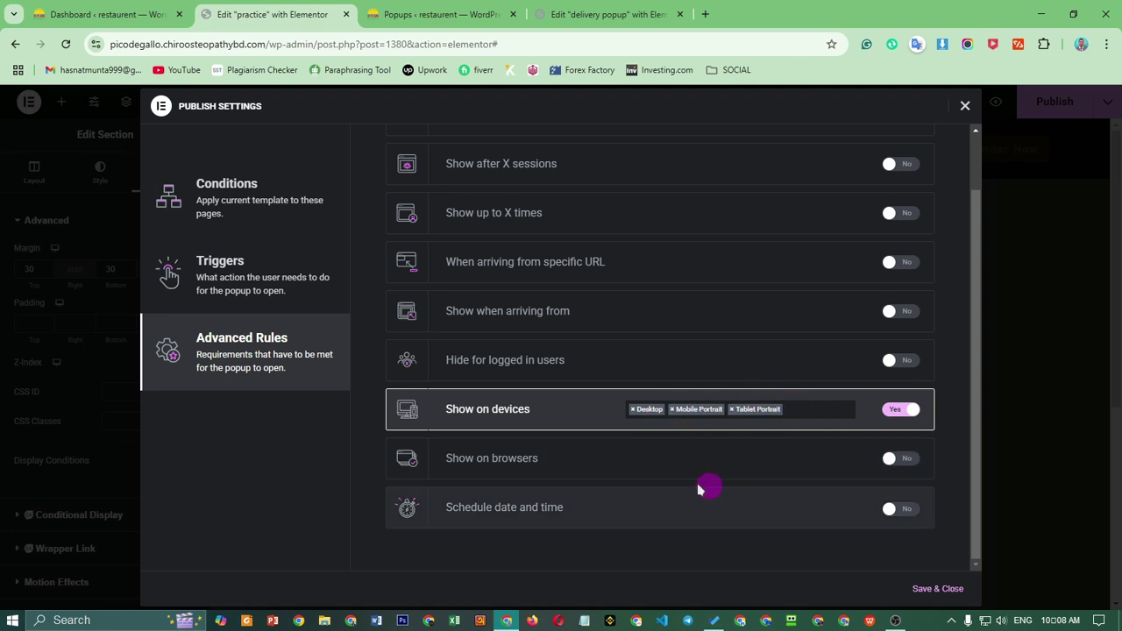
# - Try Show on browsers with a Custom selection of Chrome, and disable both the browsers and devices rules again
pyautogui.rightClick(912, 463)
pyautogui.click(911, 460)
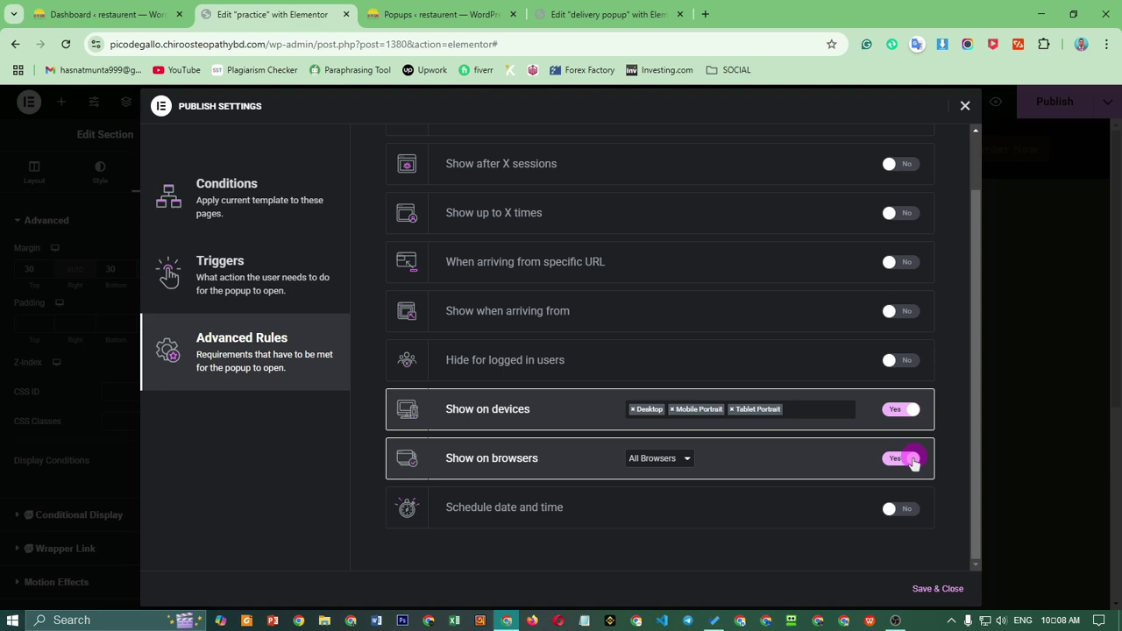
pyautogui.click(890, 411)
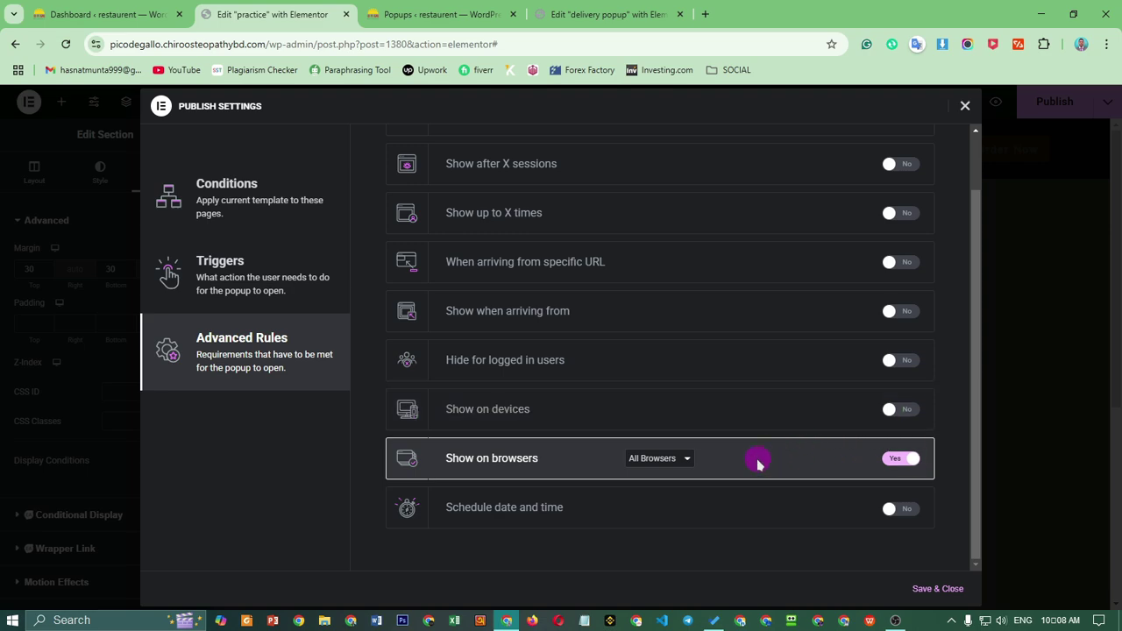
pyautogui.click(671, 458)
pyautogui.click(656, 494)
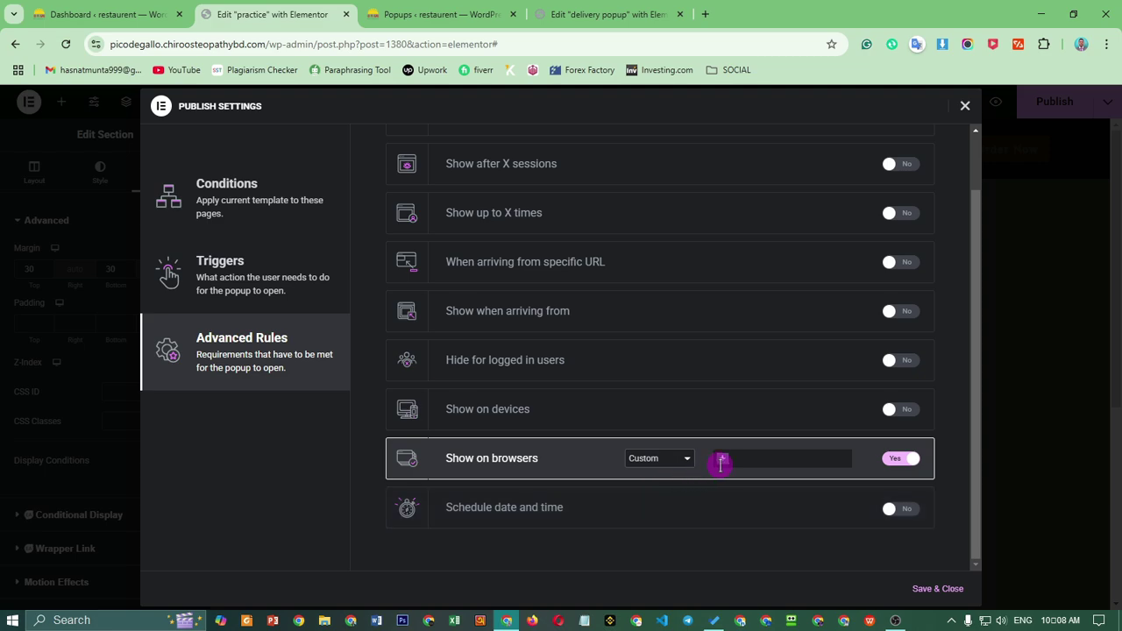
pyautogui.click(768, 457)
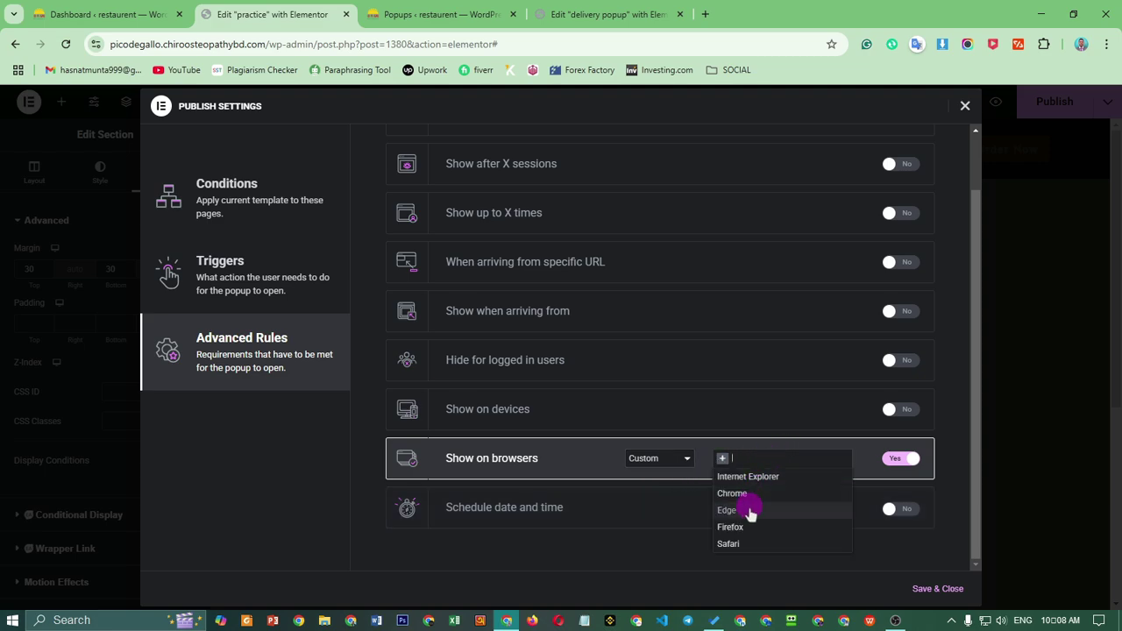
pyautogui.click(745, 494)
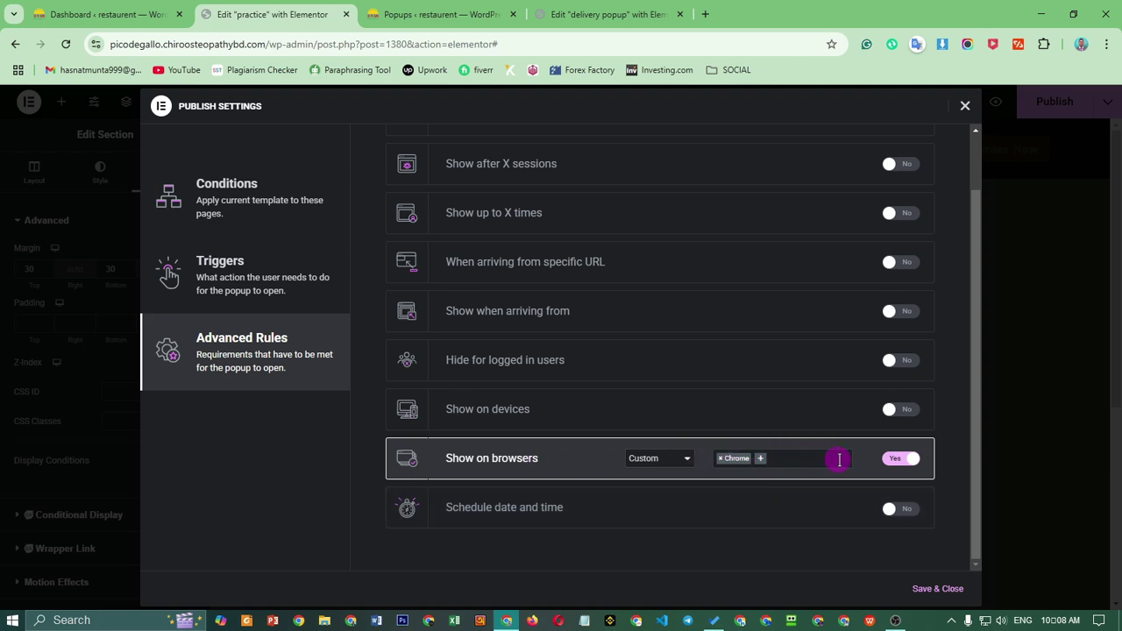
pyautogui.click(891, 463)
pyautogui.click(891, 463)
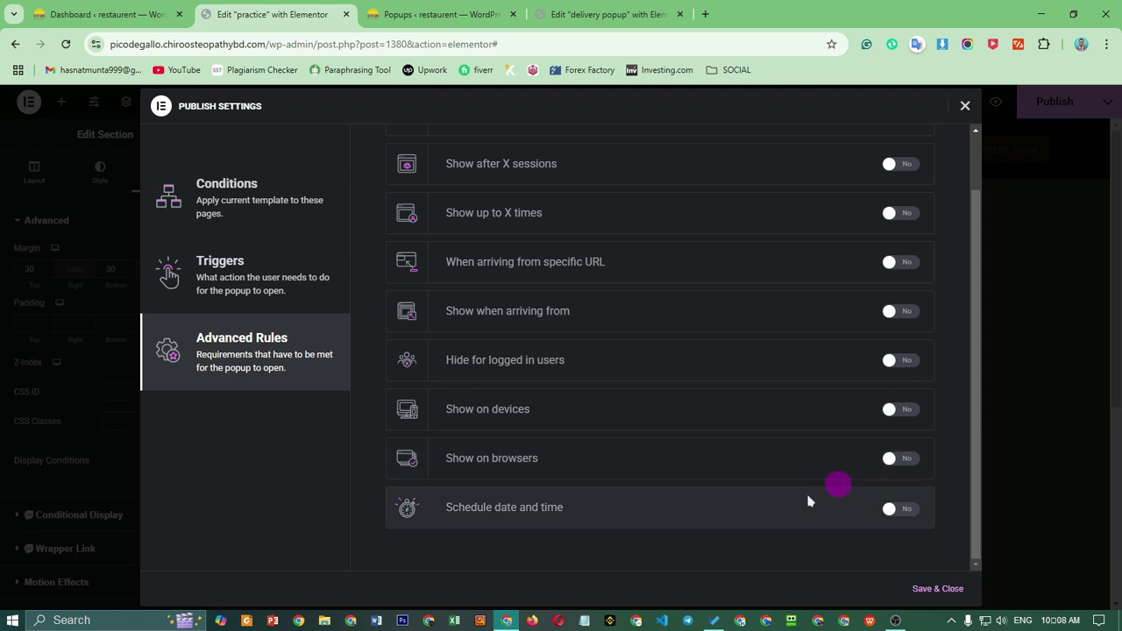
# - Enable the Schedule date and time rule, check its timezone, start and end options, and disable it again
pyautogui.click(902, 512)
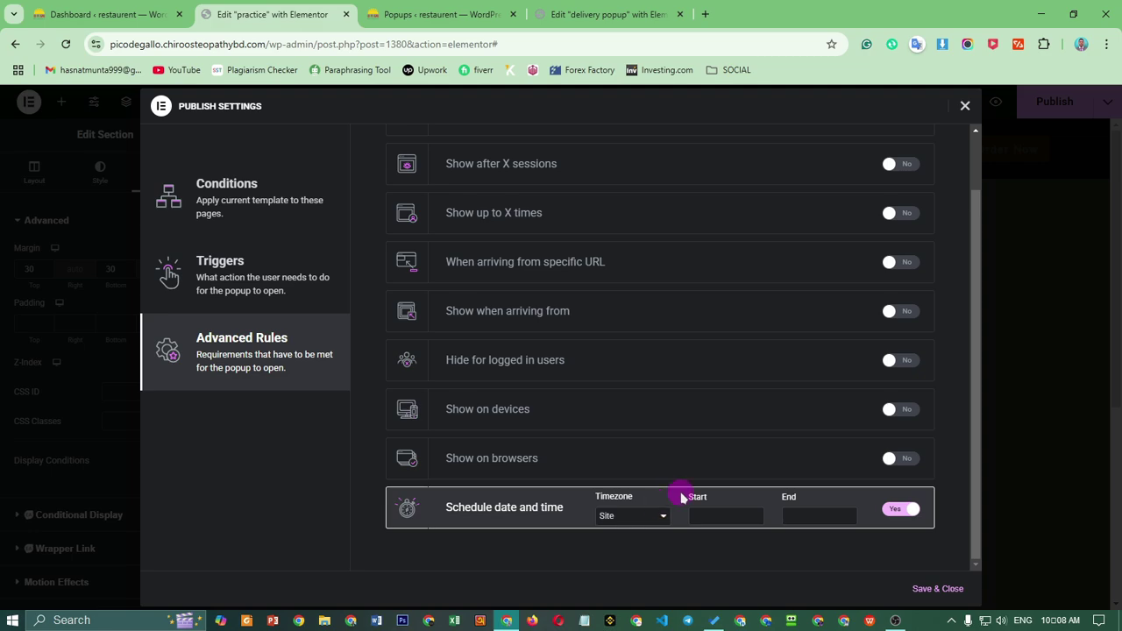
pyautogui.click(899, 509)
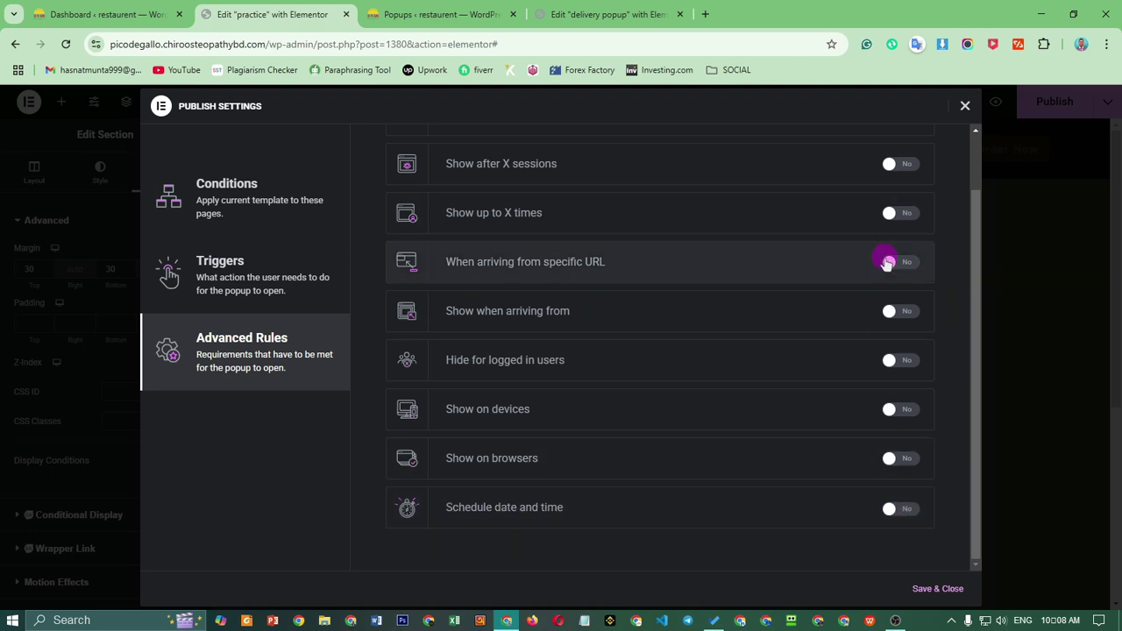
pyautogui.scroll(1, 859, 276)
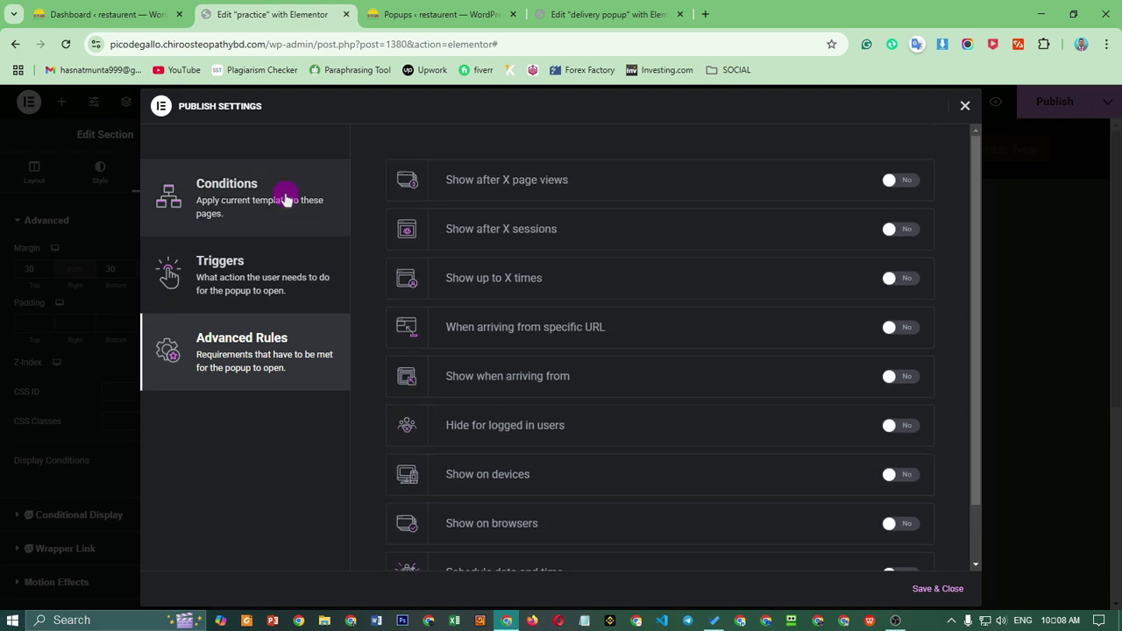
# - Review the popup's display conditions and triggers, and save and close the publish settings
pyautogui.click(288, 188)
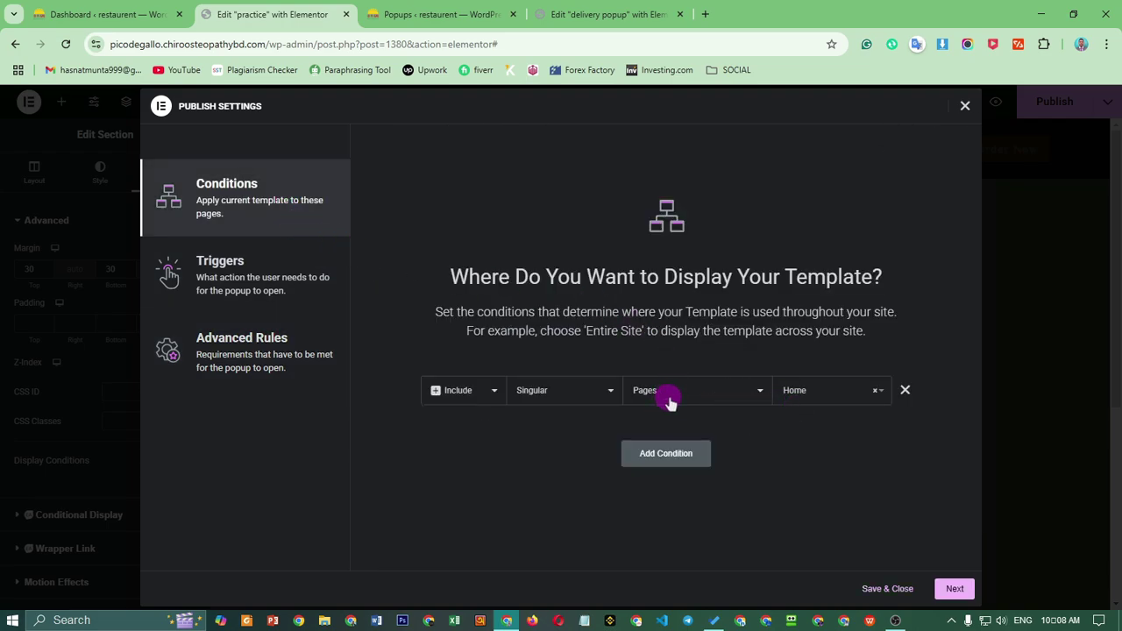
pyautogui.click(208, 281)
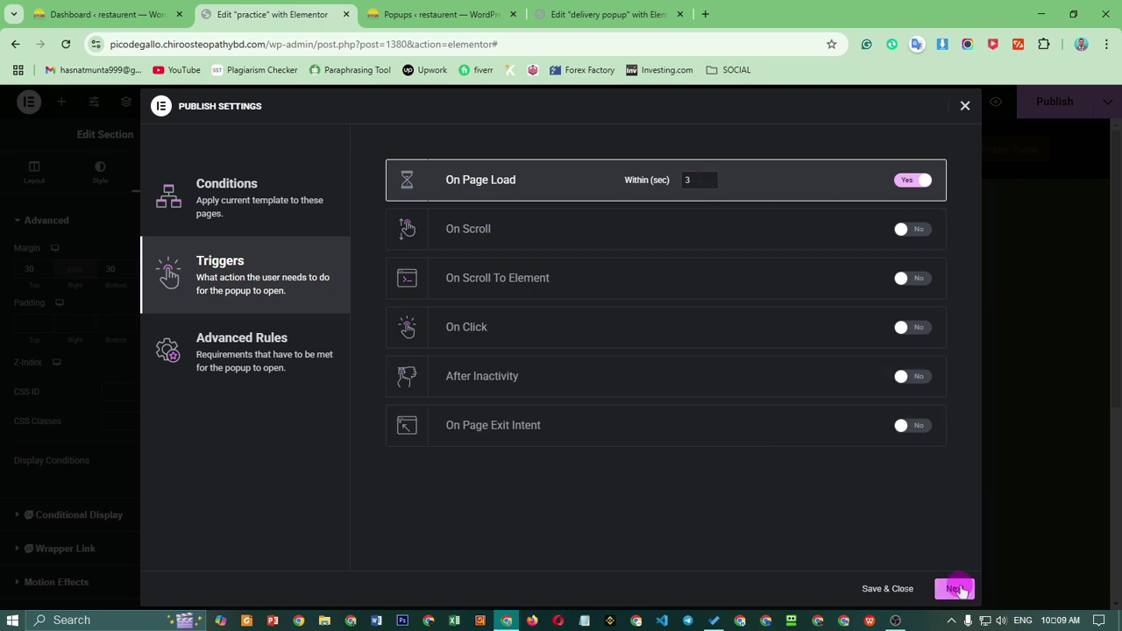
pyautogui.click(895, 589)
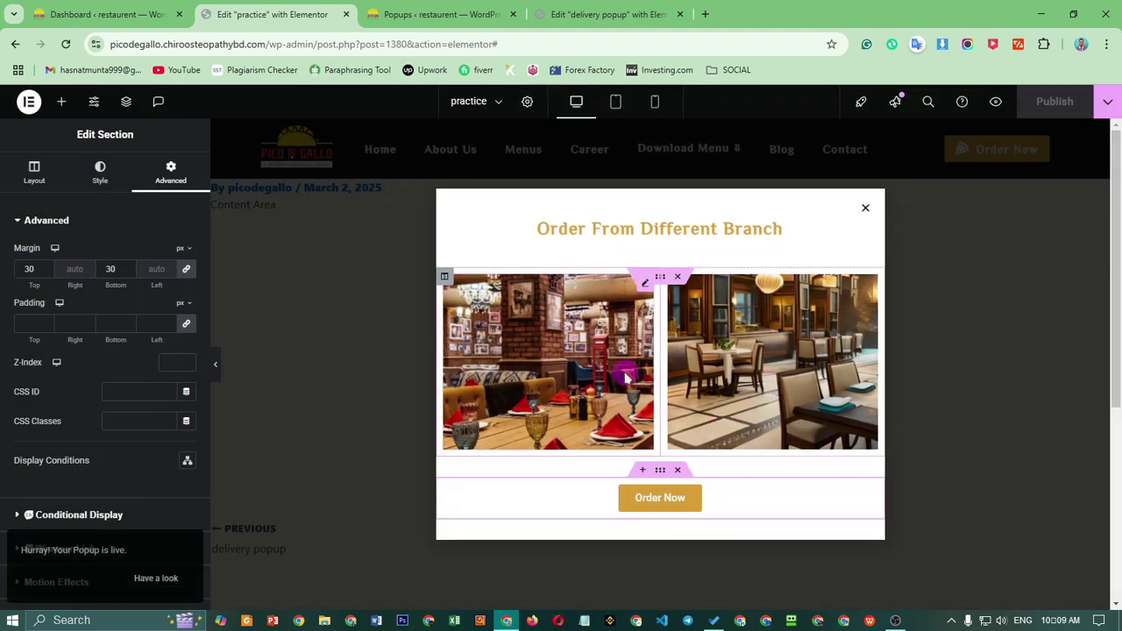
pyautogui.click(105, 14)
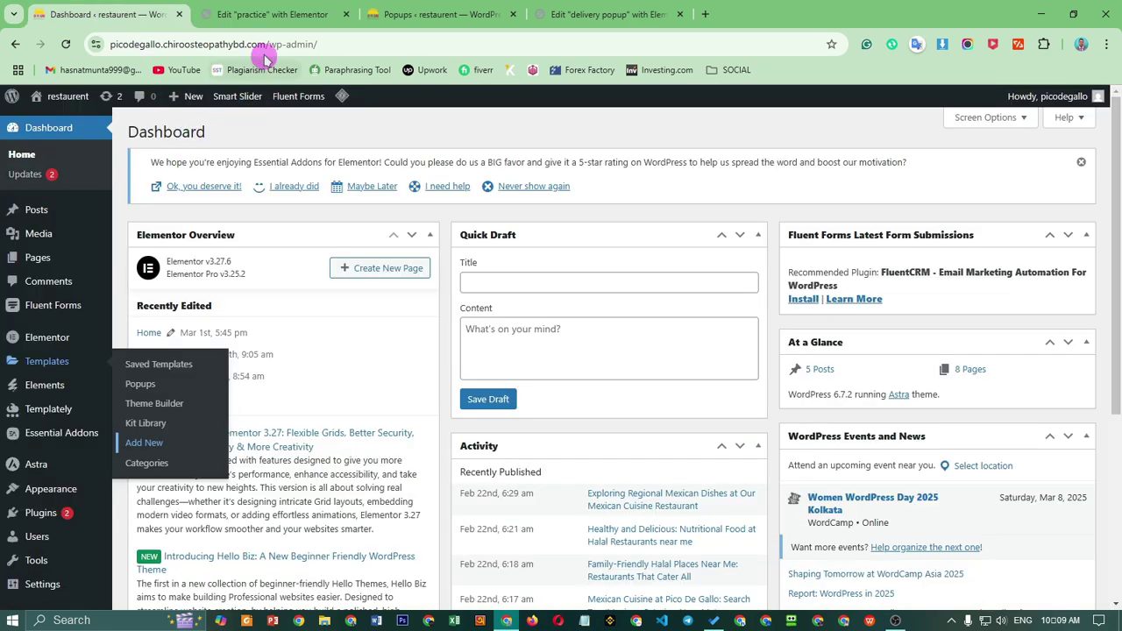
pyautogui.moveTo(265, 42); pyautogui.dragTo(50, 40)
pyautogui.hotkey('ctrl', 'c')
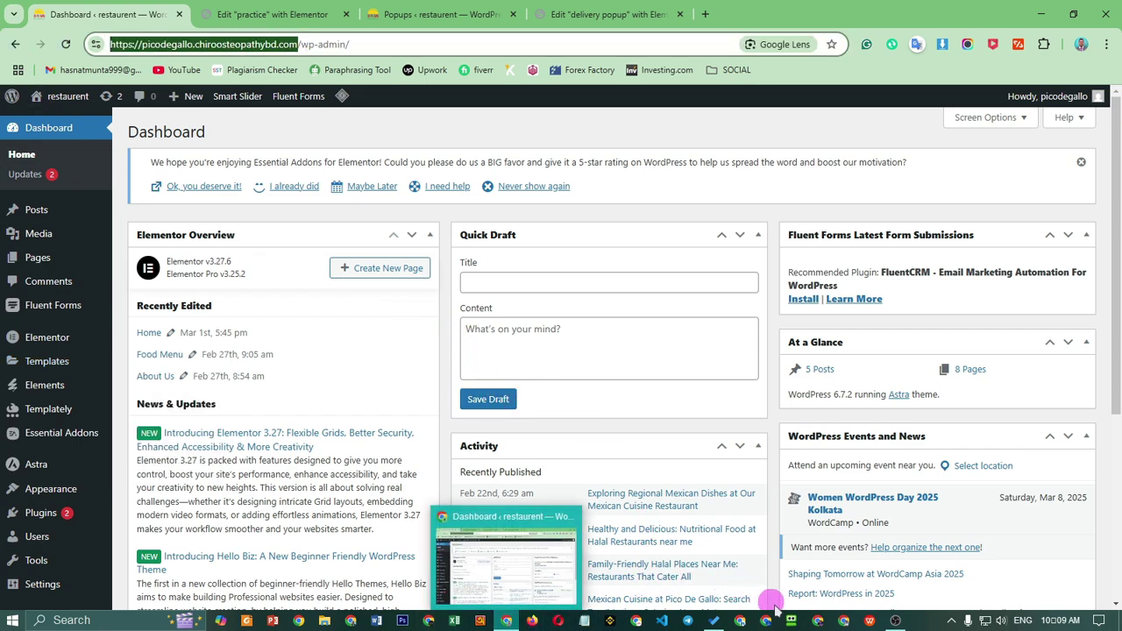
pyautogui.click(842, 621)
pyautogui.click(427, 47)
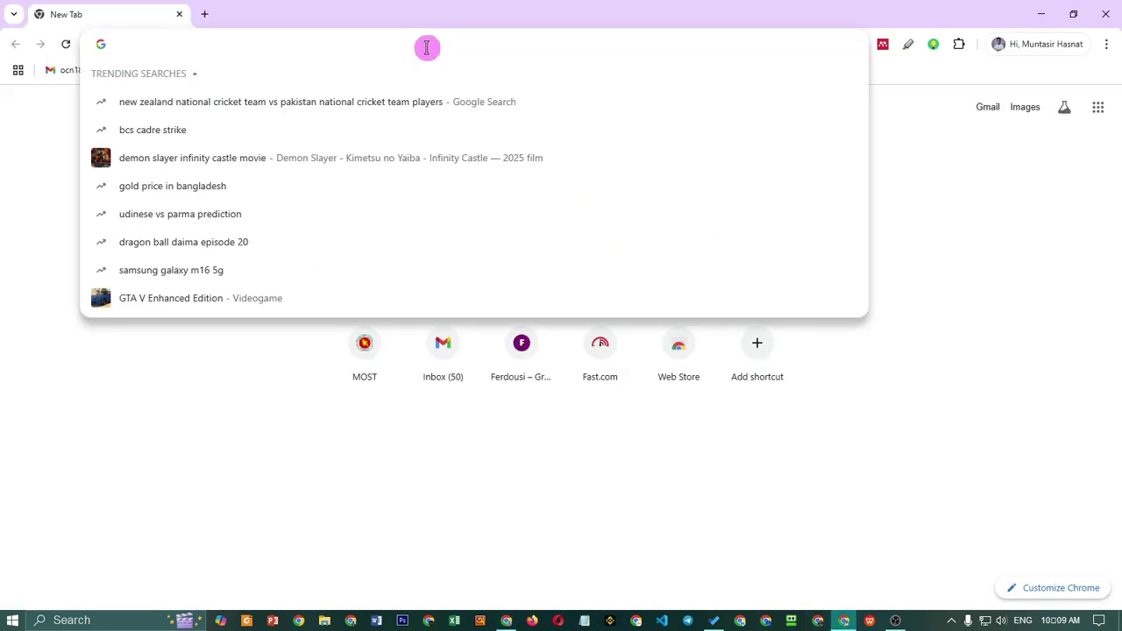
pyautogui.hotkey('ctrl', 'v')
pyautogui.press('Return')
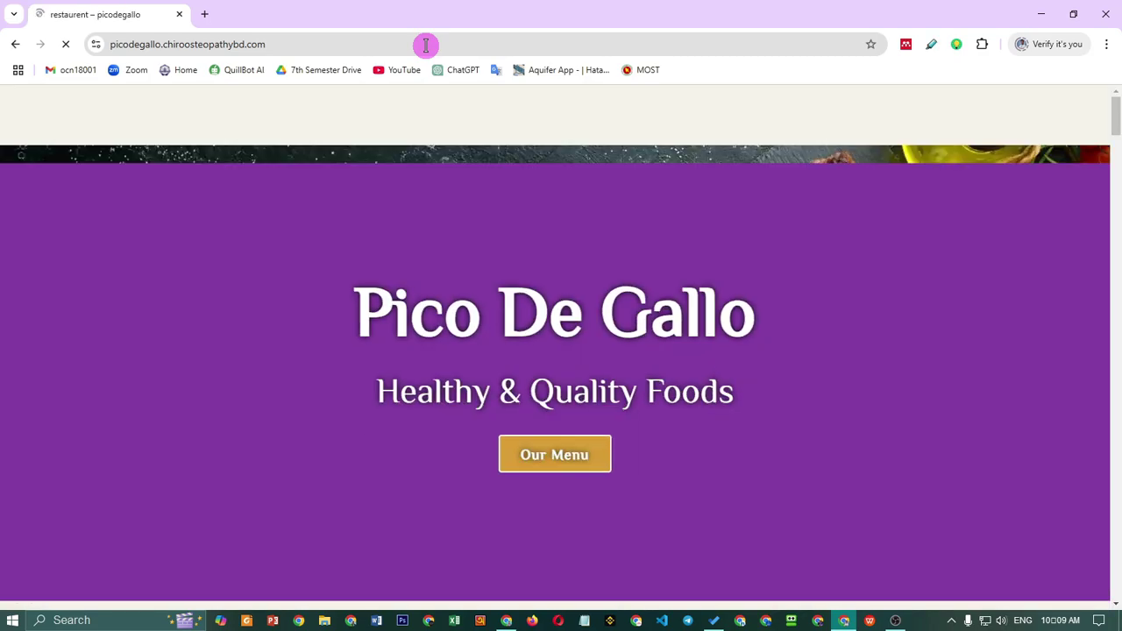
# - Test the popup on the live home page by browsing up and down the page, and close the popup
pyautogui.scroll(-15, 509, 324)
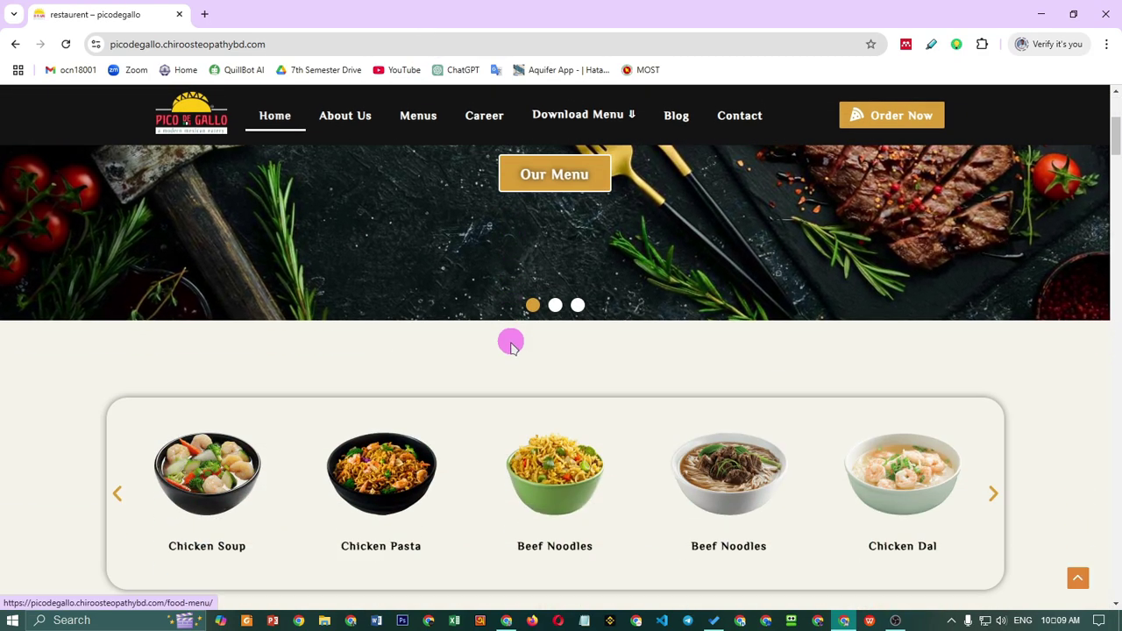
pyautogui.scroll(-10, 506, 378)
pyautogui.scroll(8, 500, 384)
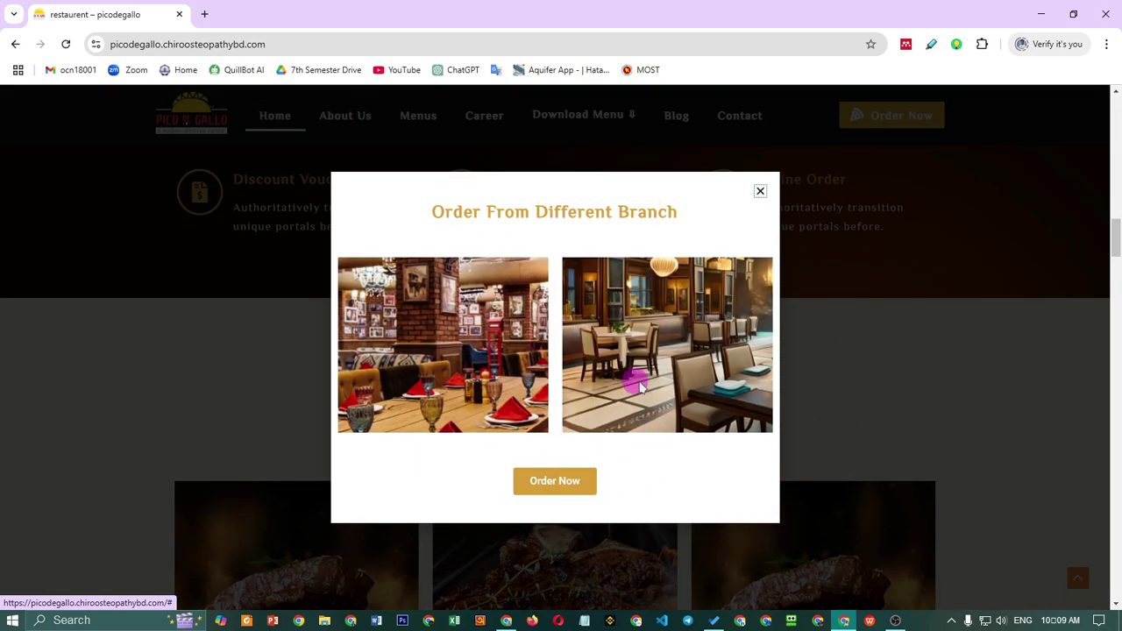
pyautogui.scroll(-5, 619, 368)
pyautogui.scroll(4, 619, 386)
pyautogui.scroll(-1, 616, 392)
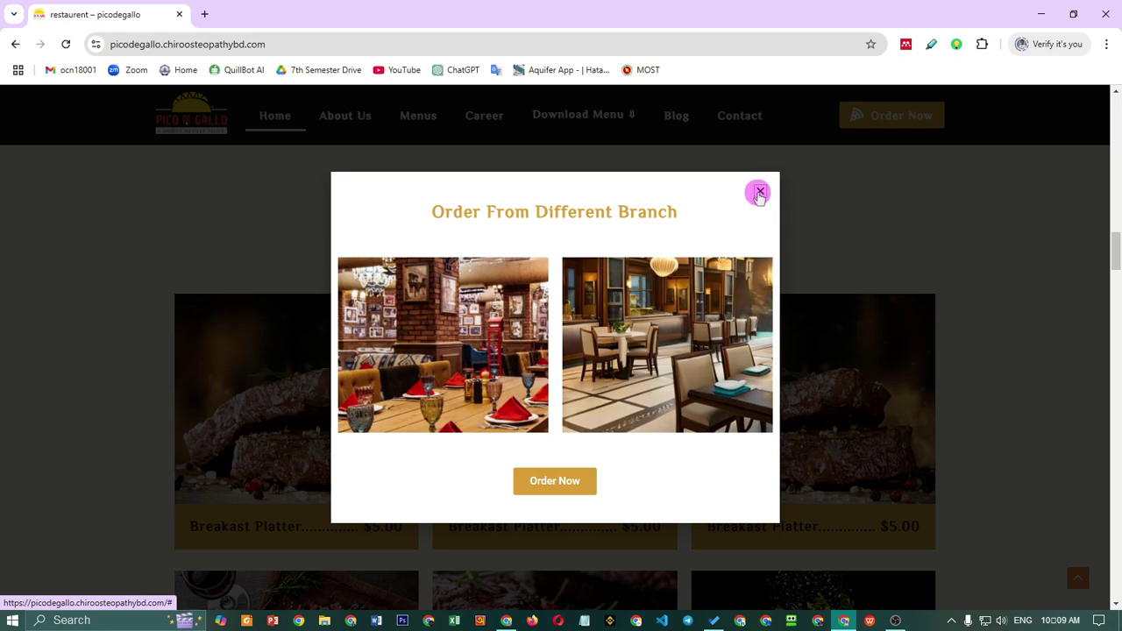
pyautogui.scroll(-4, 290, 476)
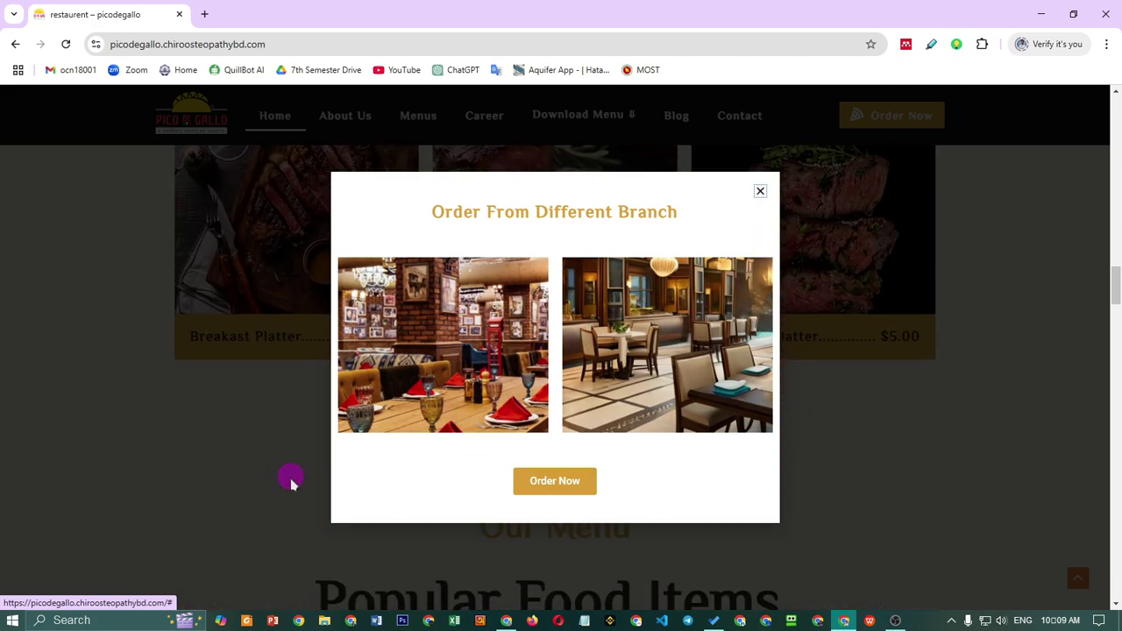
pyautogui.scroll(-3, 291, 481)
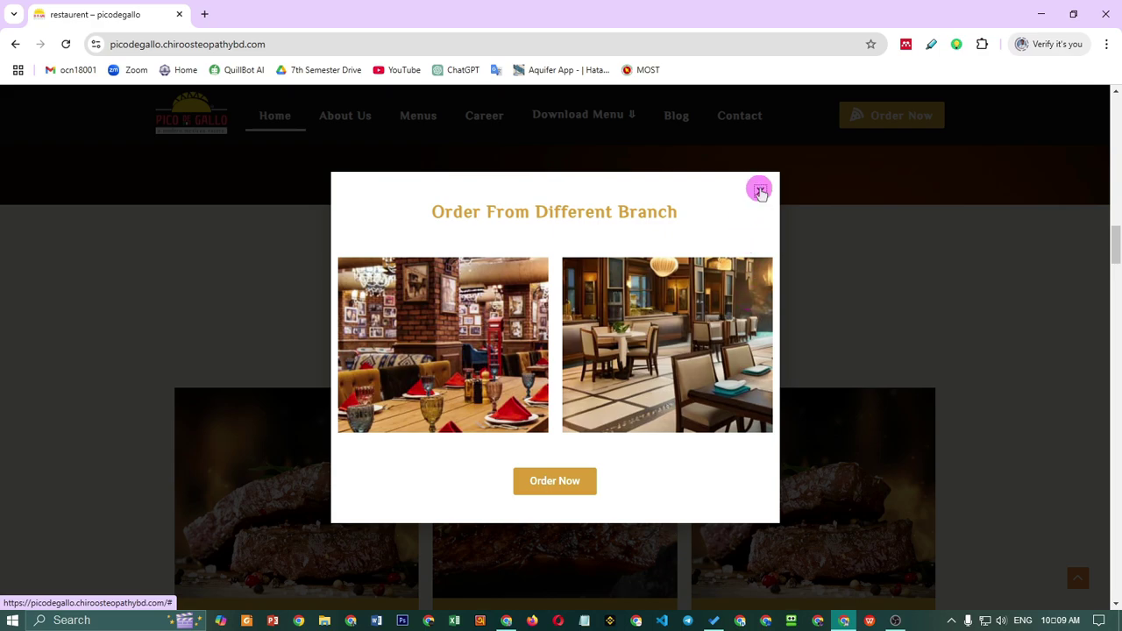
pyautogui.click(760, 192)
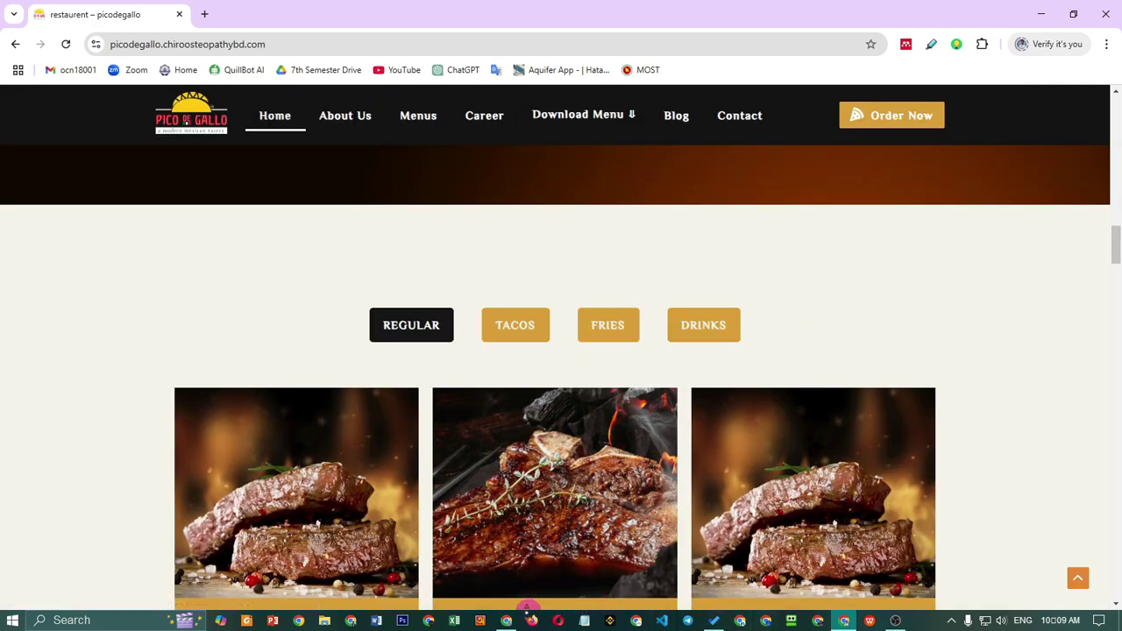
# - Switch back to the first Chrome window and return to the Elementor editor for the "practice" popup
pyautogui.click(506, 621)
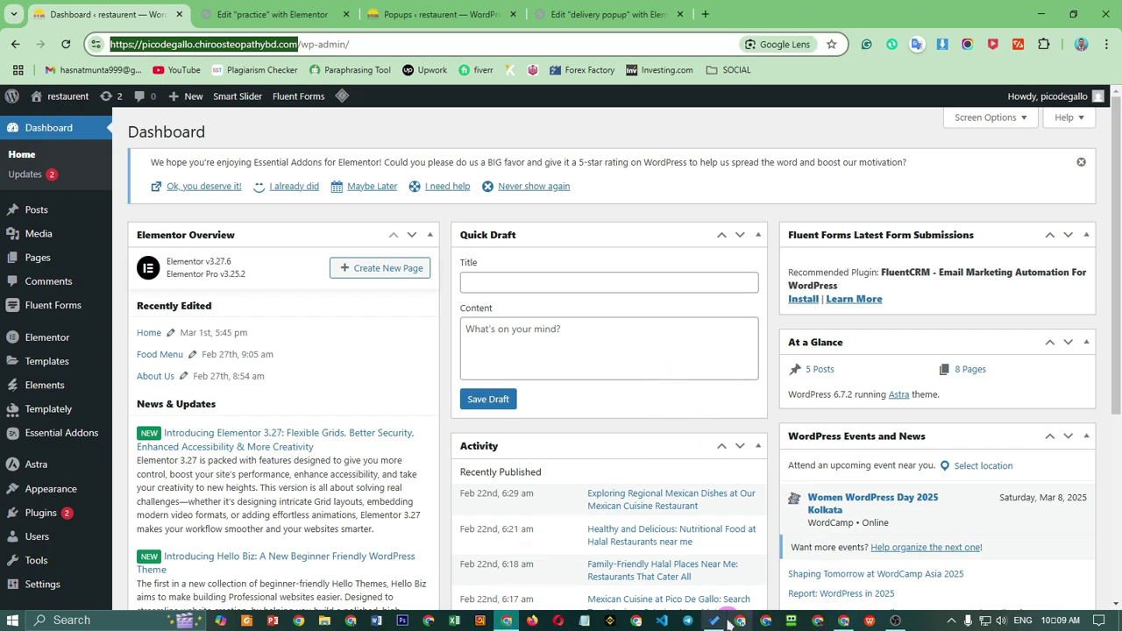
pyautogui.click(455, 14)
pyautogui.click(316, 15)
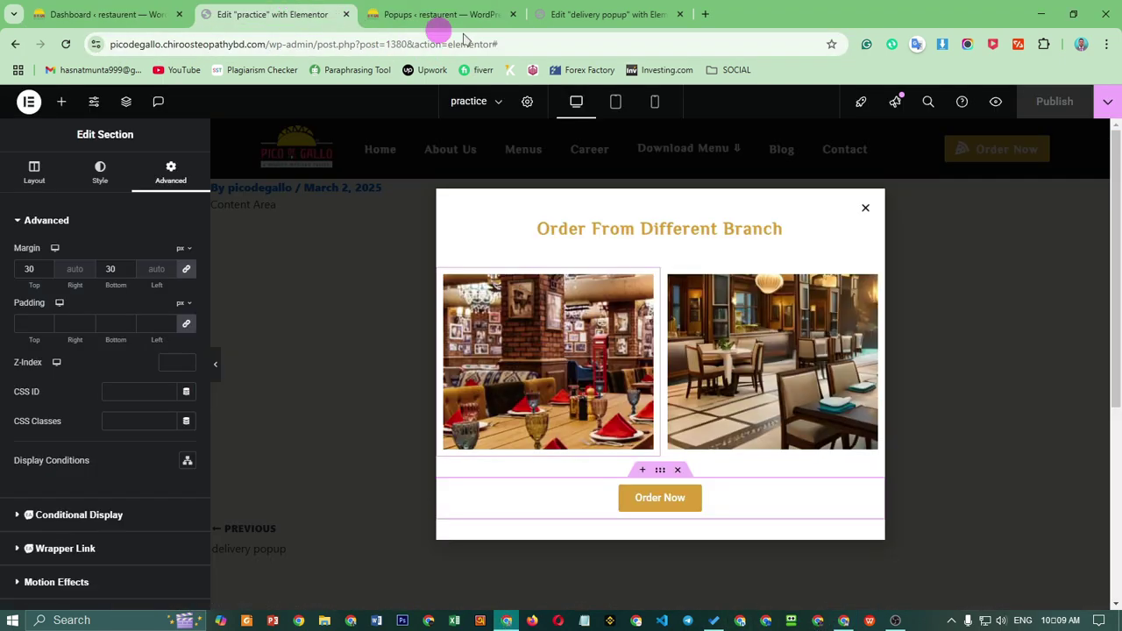